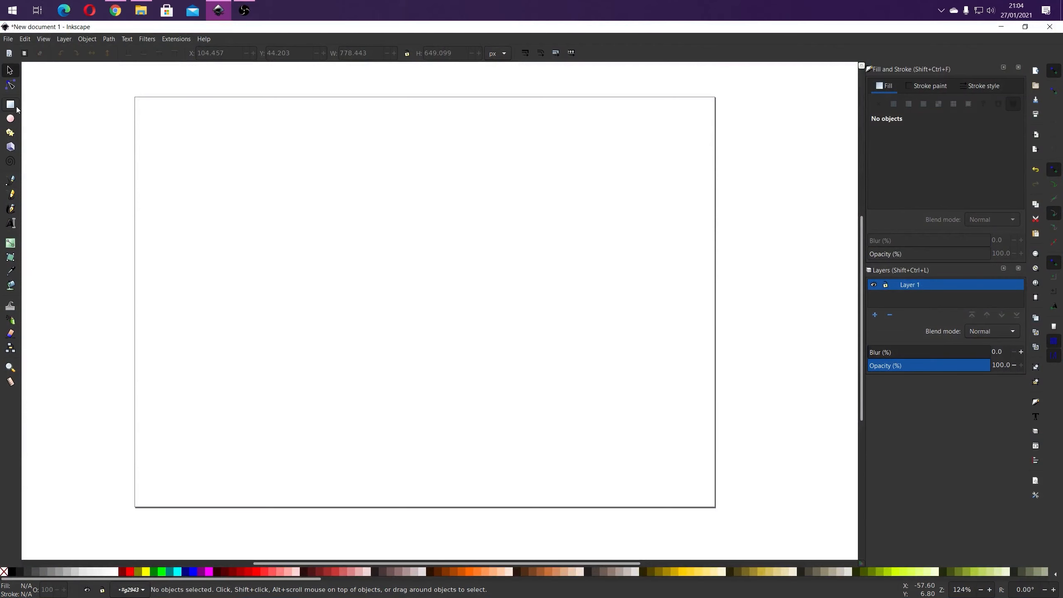
# Draw a rectangle about 63 mm wide and 48 mm high in the upper-left part of the page and duplicate it.
pyautogui.click(13, 106)
pyautogui.moveTo(235, 151); pyautogui.dragTo(360, 245)
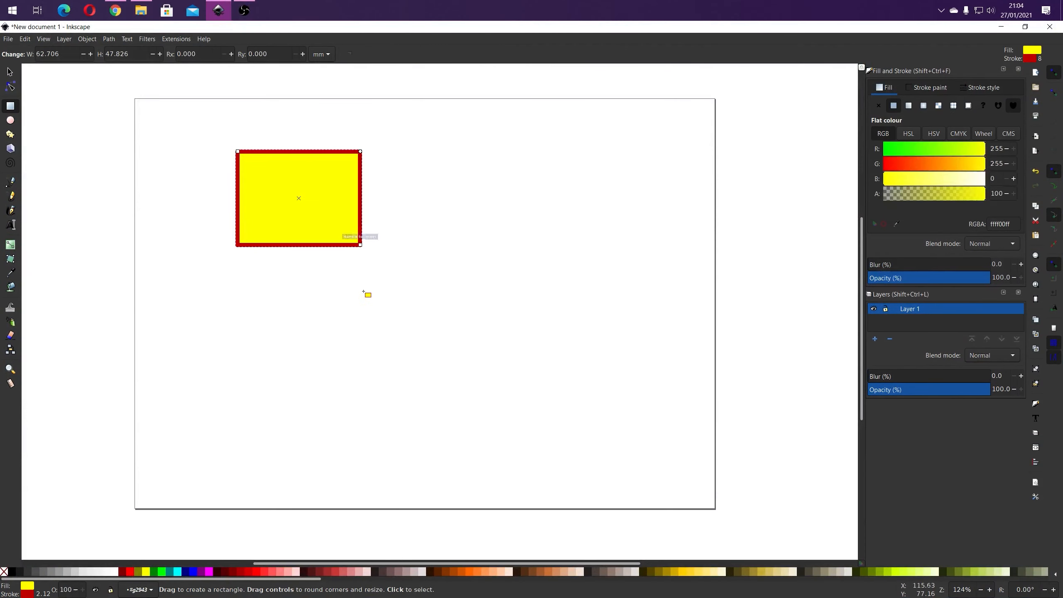
pyautogui.rightClick(320, 199)
pyautogui.click(352, 266)
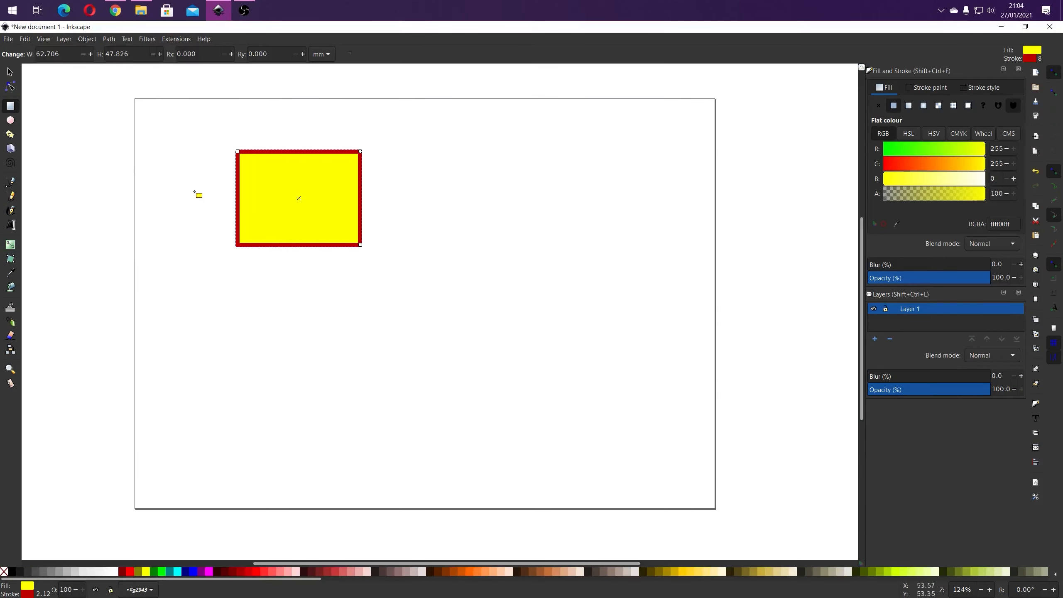
# Place the duplicate rectangle beside the original, at about X 481, Y 96 px, and fill it blue.
pyautogui.press('s')
pyautogui.moveTo(324, 196); pyautogui.dragTo(469, 192)
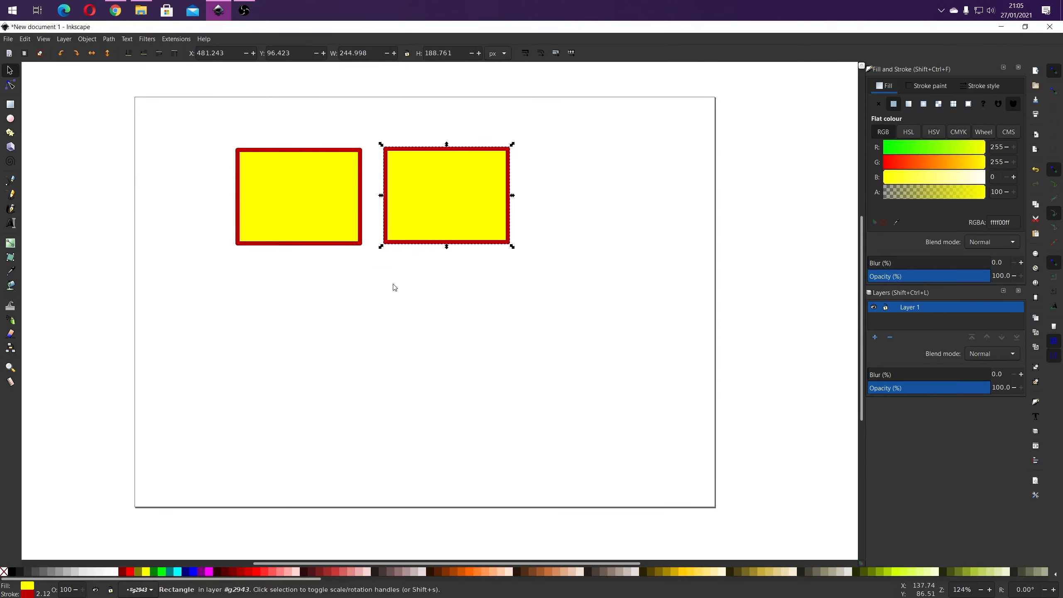
pyautogui.click(193, 571)
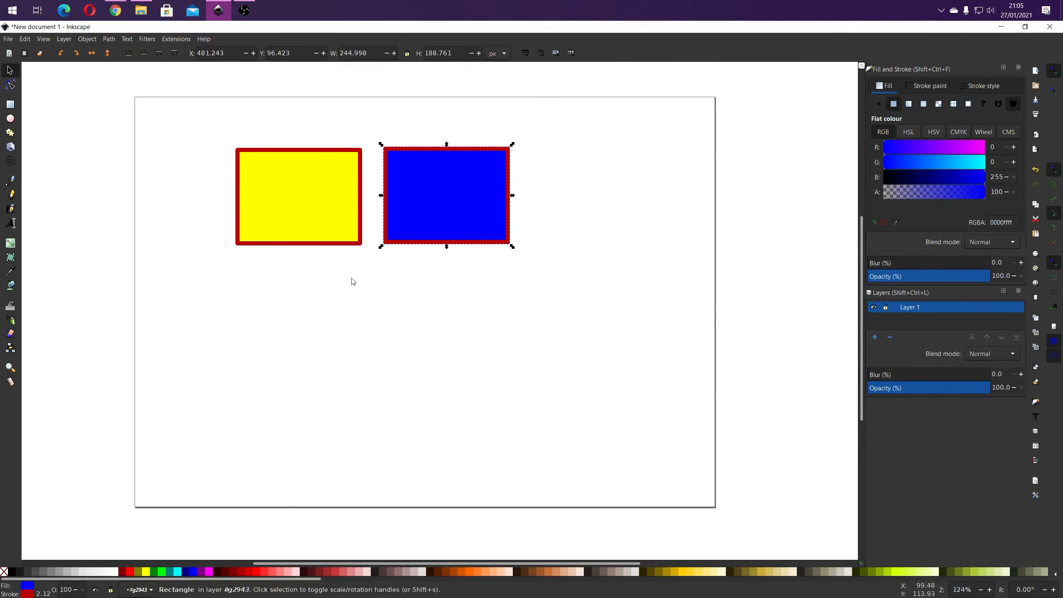
# Shift the yellow rectangle slightly left and paste another copy below it, filled green.
pyautogui.click(328, 205)
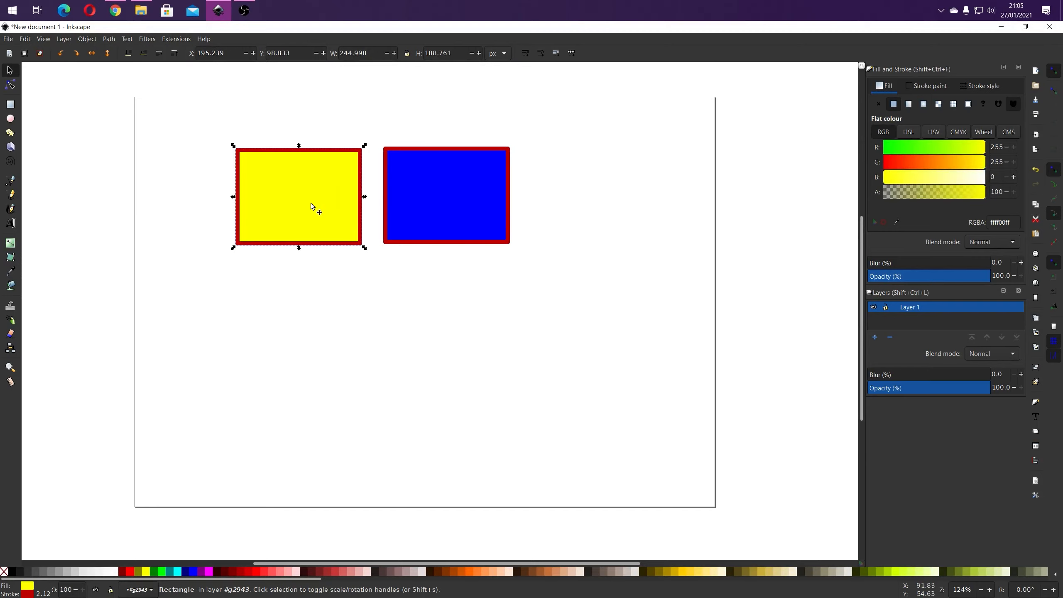
pyautogui.moveTo(318, 201); pyautogui.dragTo(298, 207)
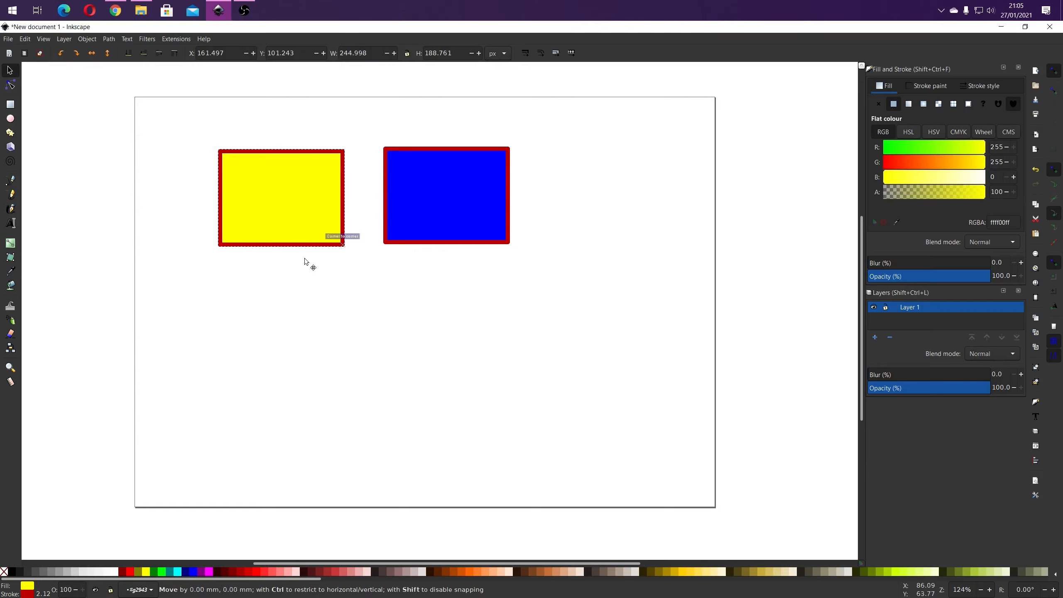
pyautogui.hotkey('ctrl', 'v')
pyautogui.click(160, 572)
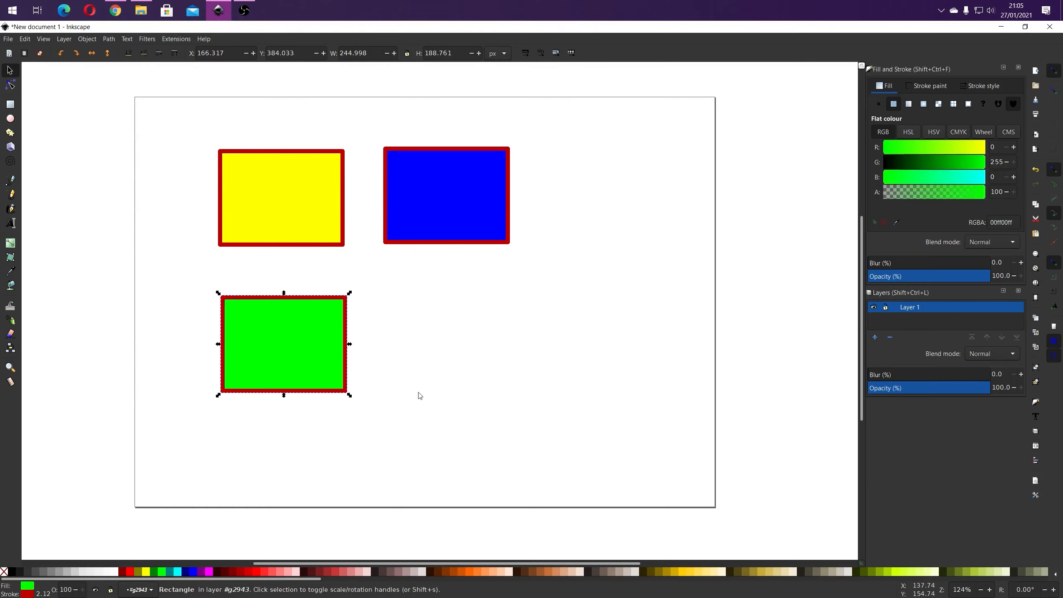
# Draw an ellipse with radii of about 42 × 53 mm to the right of the green rectangle and fill it red.
pyautogui.click(418, 394)
pyautogui.click(10, 119)
pyautogui.moveTo(391, 275); pyautogui.dragTo(556, 484)
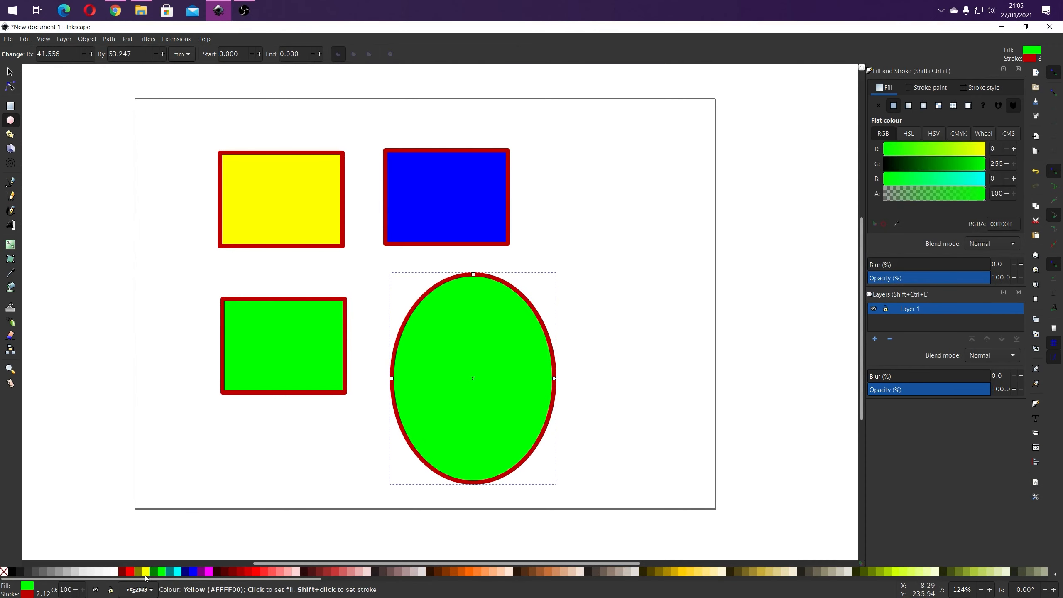
pyautogui.click(130, 572)
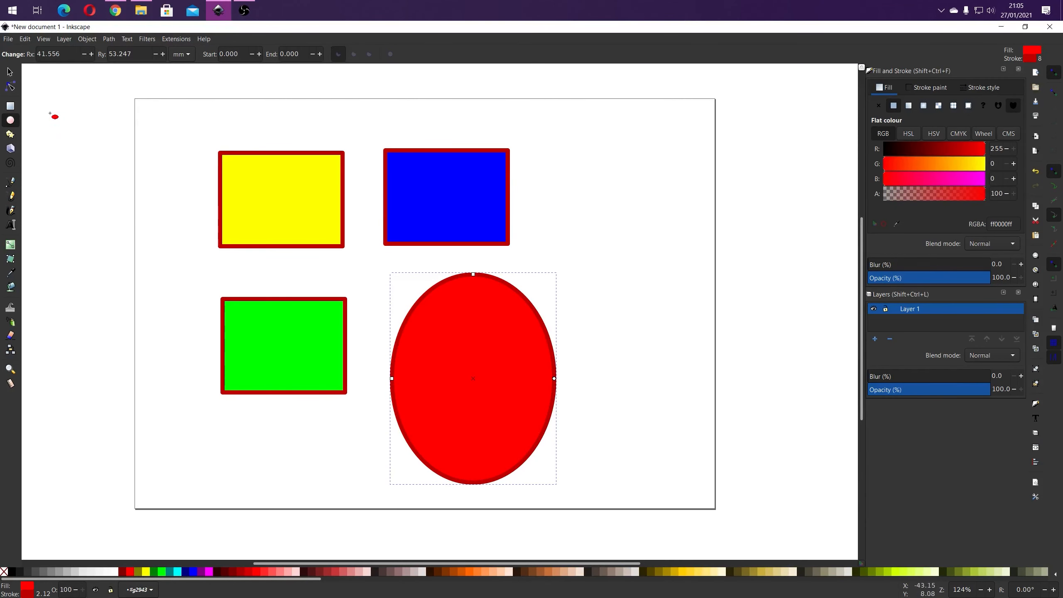
# Move the red ellipse up and left to about X 372, Y 268 px so it overlaps the green and blue rectangles.
pyautogui.click(11, 73)
pyautogui.click(564, 242)
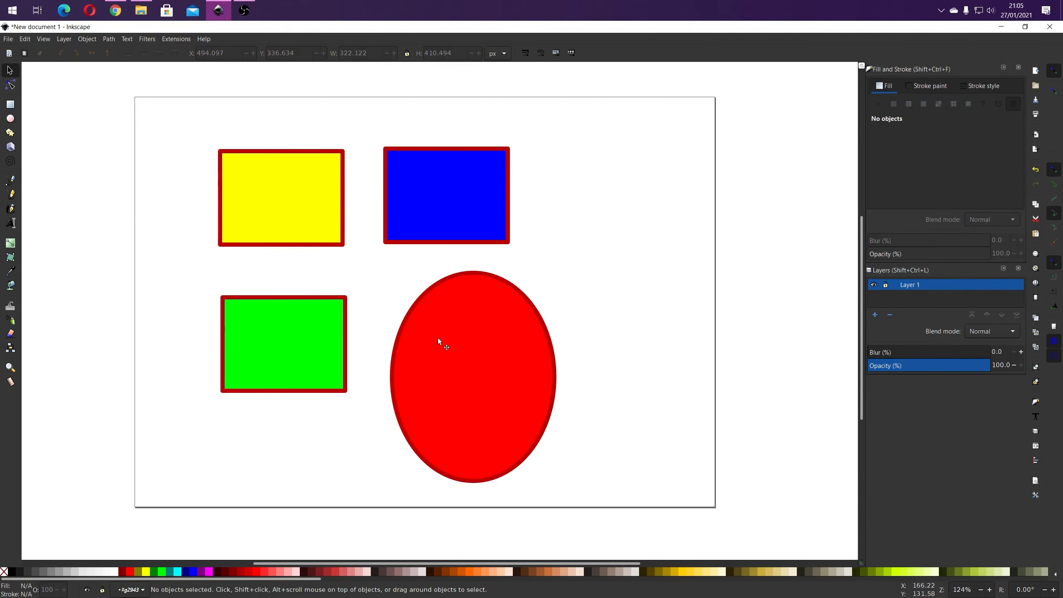
pyautogui.moveTo(439, 344); pyautogui.dragTo(394, 322)
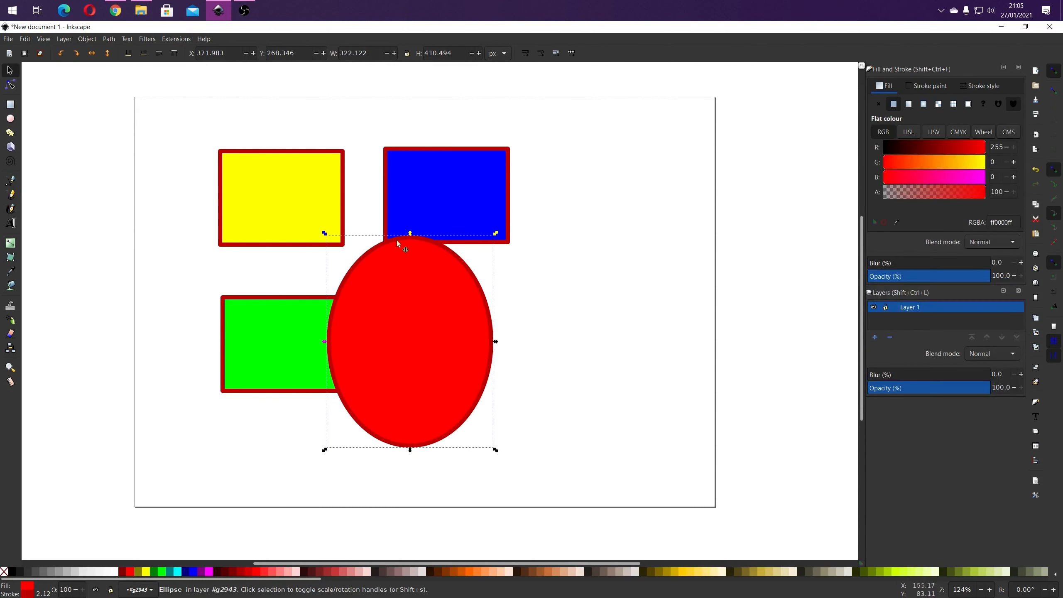
pyautogui.click(211, 199)
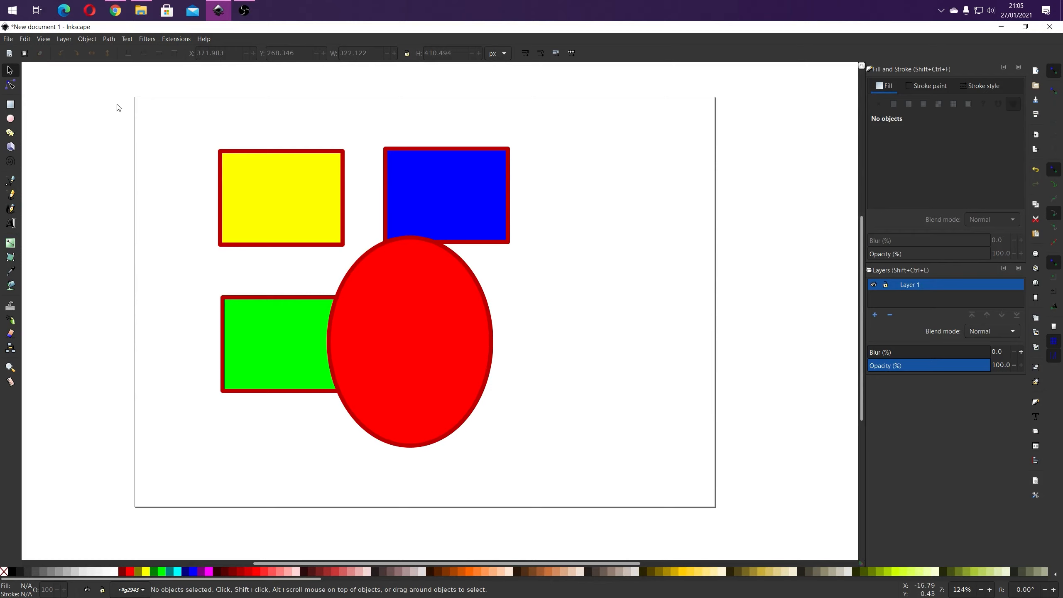
# Move the yellow rectangle slightly up and left to about X 136, Y 83 px and deselect it.
pyautogui.click(268, 184)
pyautogui.moveTo(283, 209)
pyautogui.mouseDown()
pyautogui.moveTo(308, 213)
pyautogui.moveTo(279, 190)
pyautogui.moveTo(268, 206)
pyautogui.mouseUp()
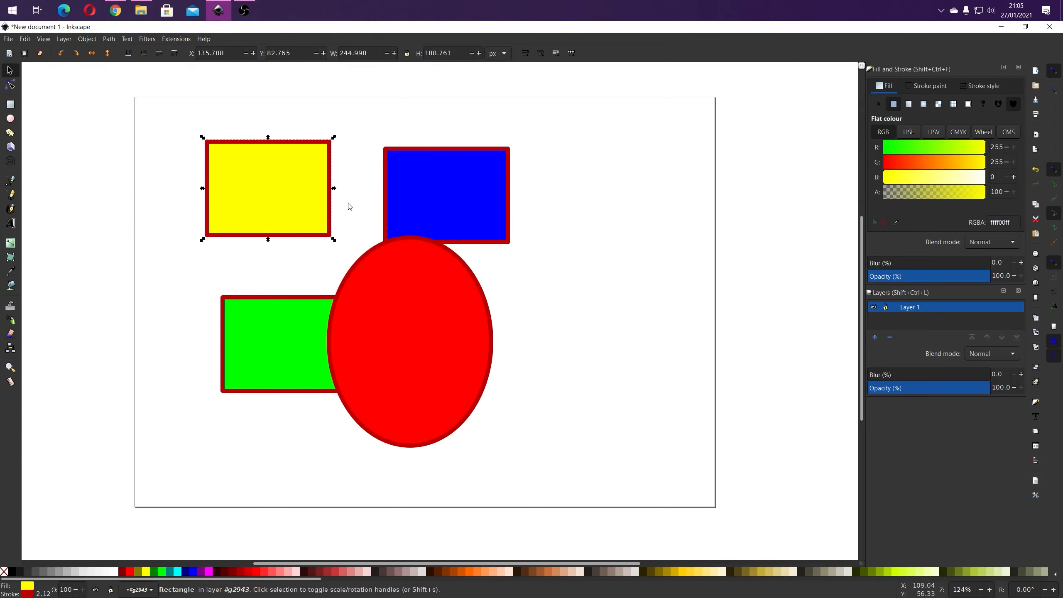
pyautogui.click(173, 182)
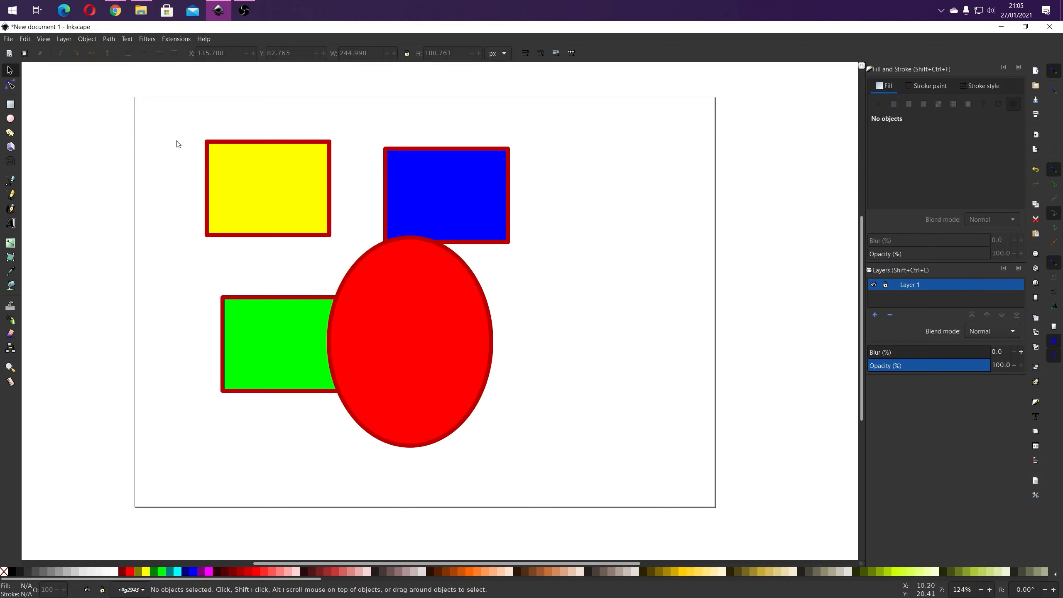
# Move the blue rectangle up and left to about X 437, Y 70 px, clear of the red ellipse.
pyautogui.click(275, 163)
pyautogui.click(412, 207)
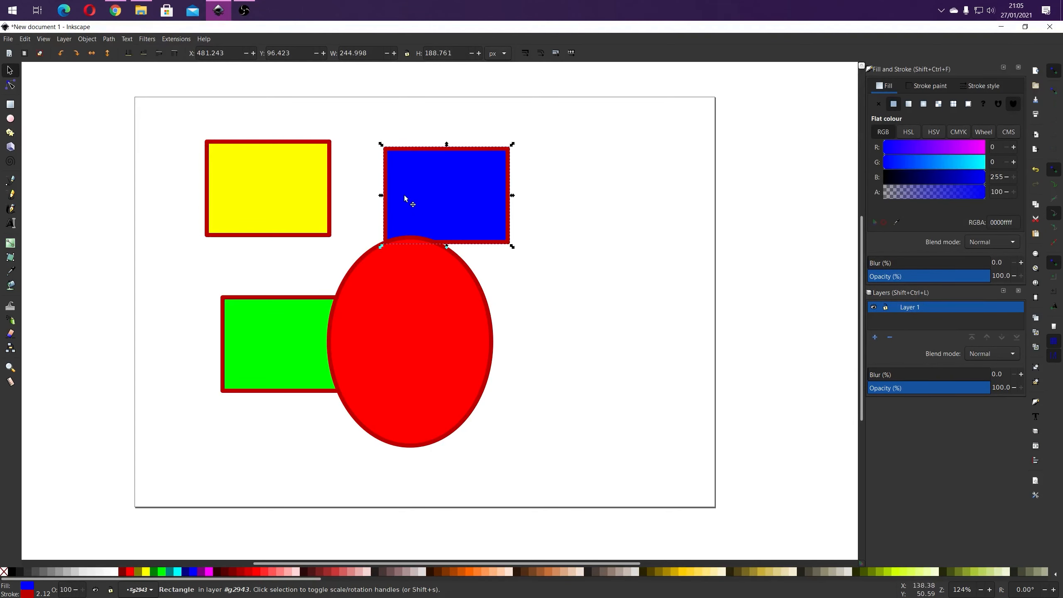
pyautogui.moveTo(403, 194); pyautogui.dragTo(380, 181)
# Select the yellow, blue and green rectangles in turn and move the red ellipse right, clear of the green rectangle.
pyautogui.click(276, 176)
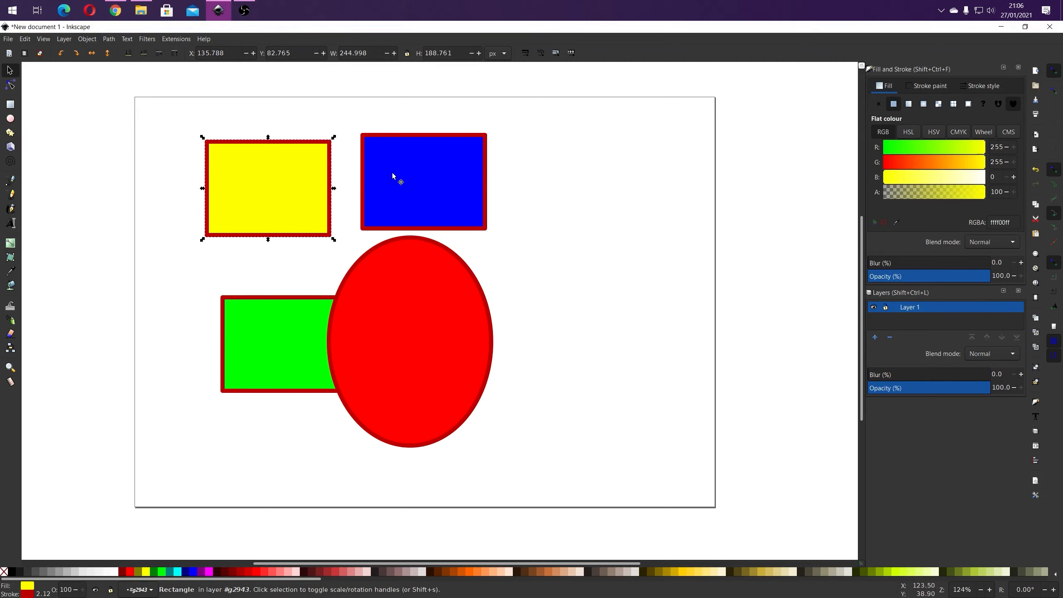
pyautogui.click(409, 183)
pyautogui.click(274, 335)
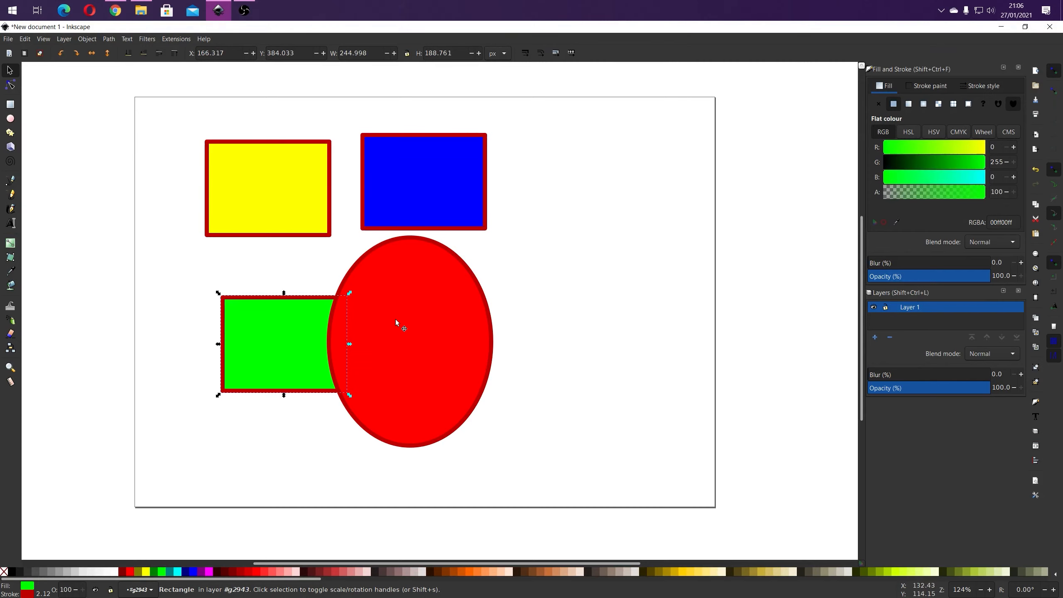
pyautogui.moveTo(402, 321); pyautogui.dragTo(479, 319)
# Move the yellow rectangle toward the page's upper-left corner, to about X 80, Y 59 px, and select it with a selection box.
pyautogui.click(429, 202)
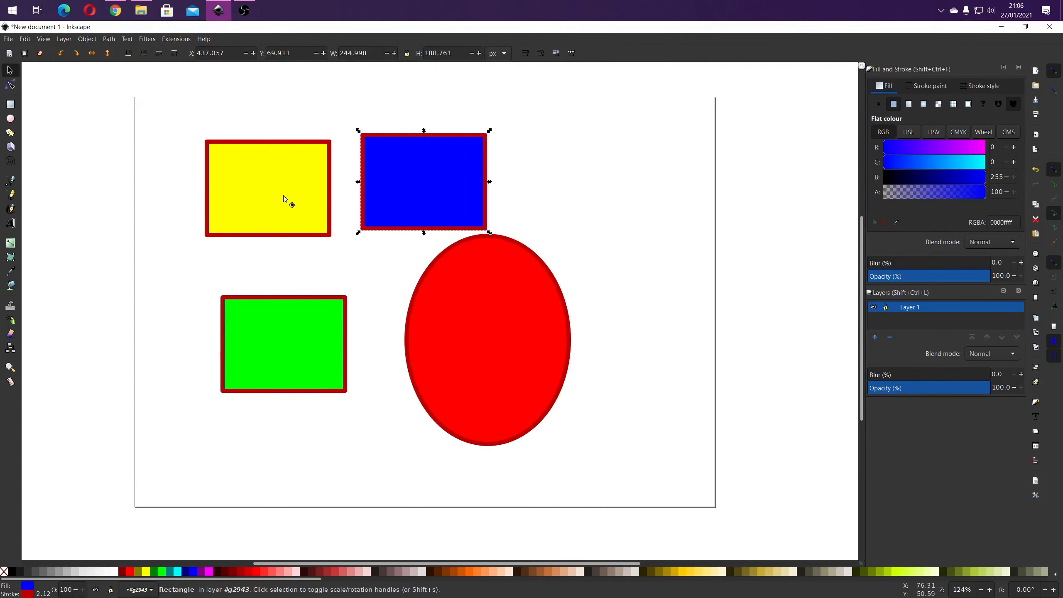
pyautogui.click(284, 196)
pyautogui.click(313, 323)
pyautogui.click(295, 205)
pyautogui.click(385, 192)
pyautogui.click(270, 189)
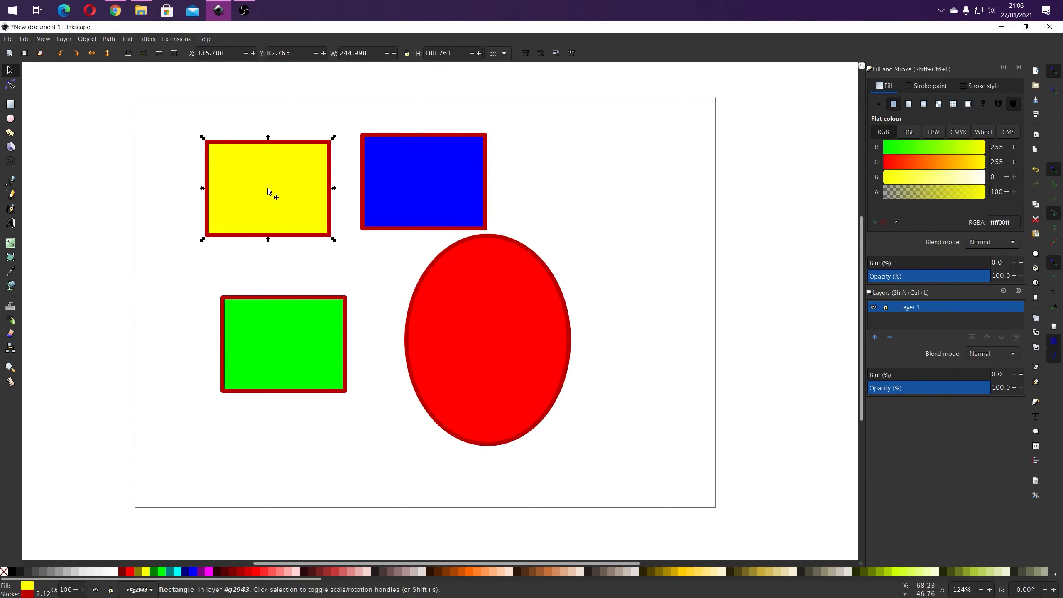
pyautogui.moveTo(270, 189); pyautogui.dragTo(244, 173)
pyautogui.click(152, 115)
pyautogui.moveTo(151, 112); pyautogui.dragTo(336, 258)
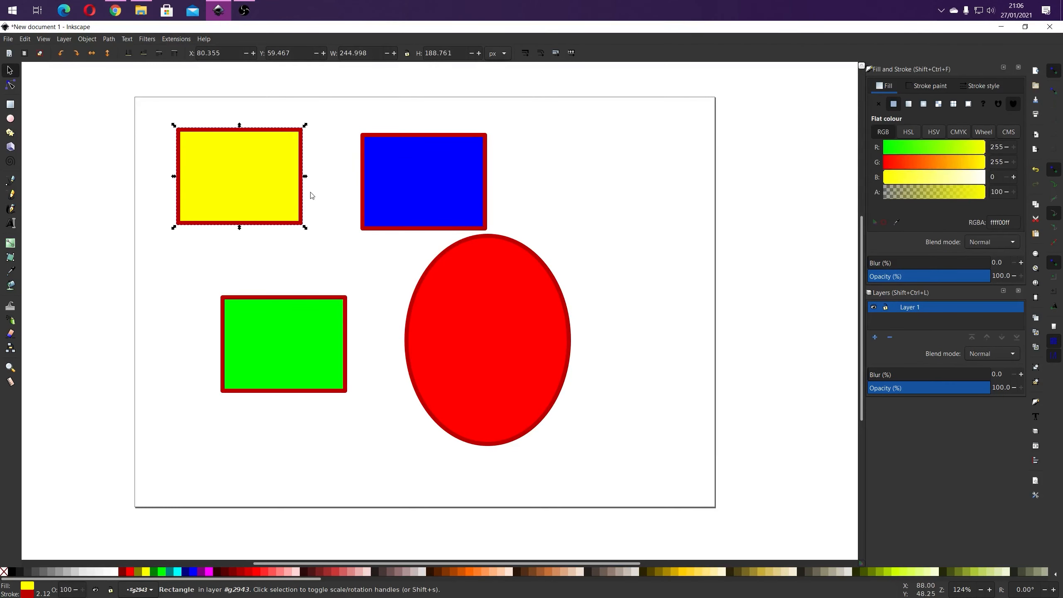
# Move the blue rectangle up and left, closer to the yellow rectangle, and deselect it.
pyautogui.click(395, 178)
pyautogui.moveTo(395, 177); pyautogui.dragTo(365, 161)
pyautogui.click(477, 122)
# Select the yellow and blue rectangles together with a selection box and shift both slightly right to about X 97, Y 42 px.
pyautogui.moveTo(472, 107); pyautogui.dragTo(156, 232)
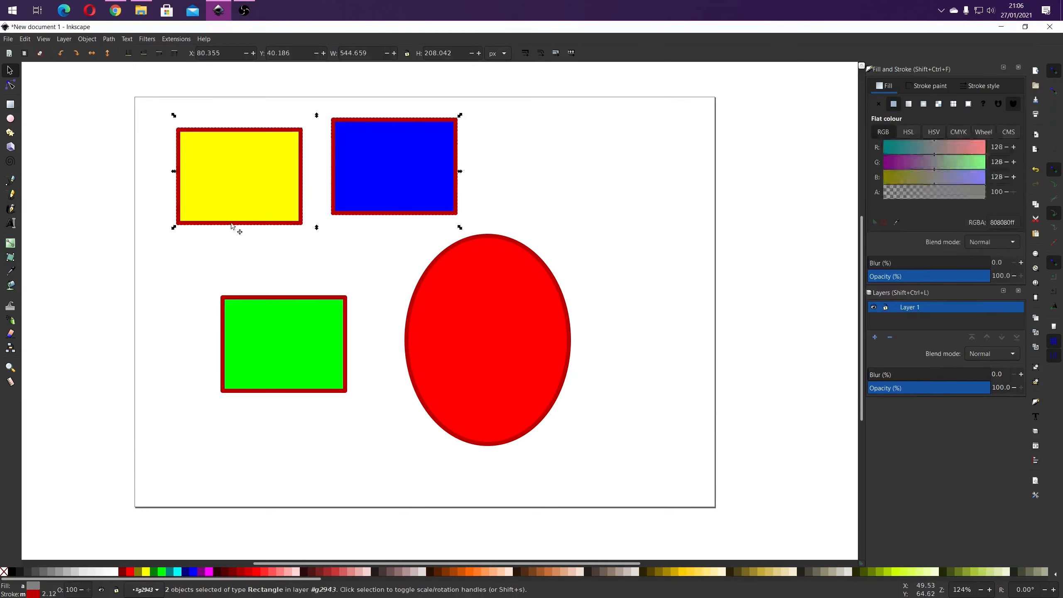
pyautogui.moveTo(373, 166)
pyautogui.mouseDown()
pyautogui.moveTo(412, 141)
pyautogui.moveTo(370, 163)
pyautogui.mouseUp()
pyautogui.click(157, 230)
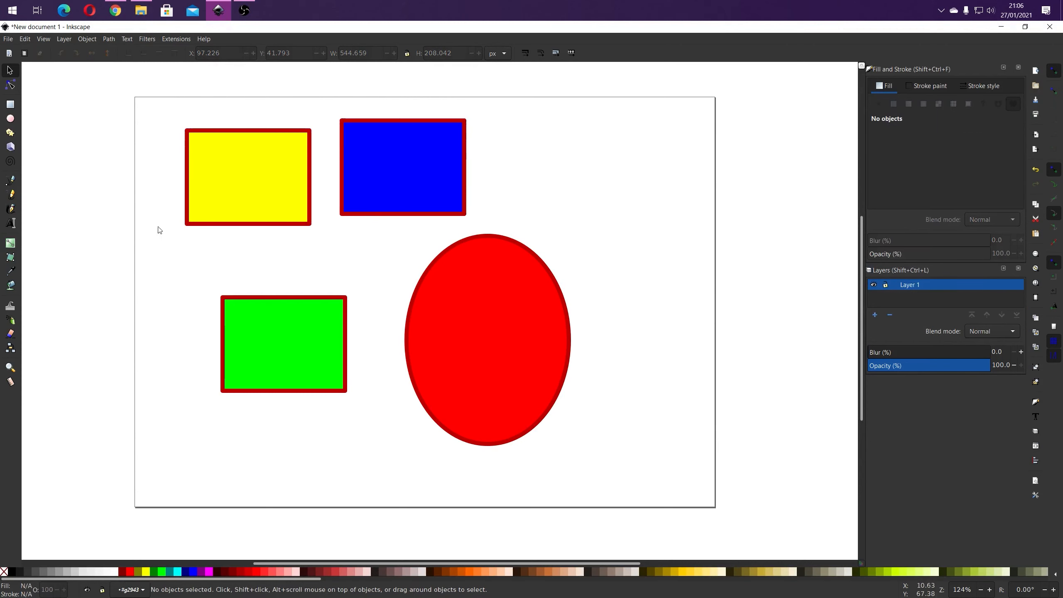
# Add the blue rectangle and red ellipse to the yellow rectangle's selection and move all three to about X 61, Y 32 px.
pyautogui.click(294, 201)
pyautogui.click(385, 171)
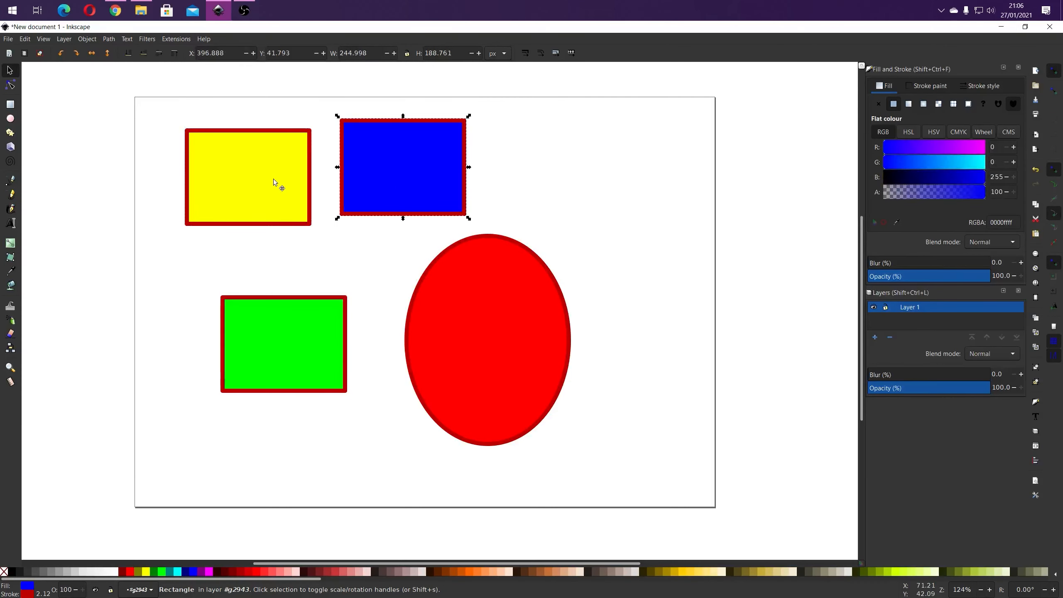
pyautogui.click(273, 179)
pyautogui.click(355, 171)
pyautogui.click(266, 182)
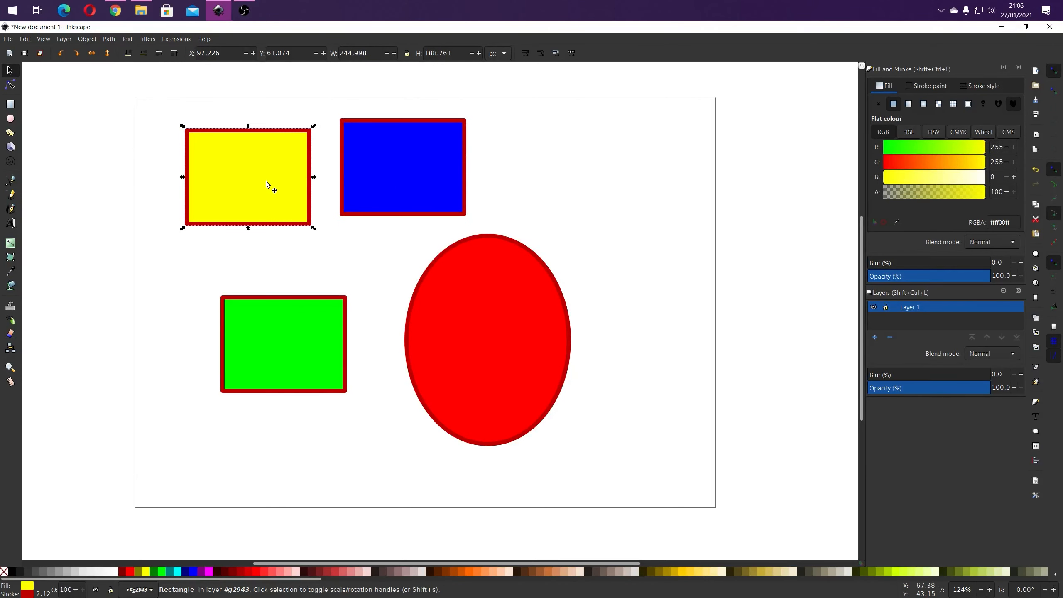
pyautogui.keyDown('shift'); pyautogui.click(373, 176); pyautogui.keyUp('shift')
pyautogui.moveTo(384, 177); pyautogui.dragTo(410, 186)
pyautogui.keyDown('shift'); pyautogui.click(457, 264); pyautogui.keyUp('shift')
pyautogui.click(509, 189)
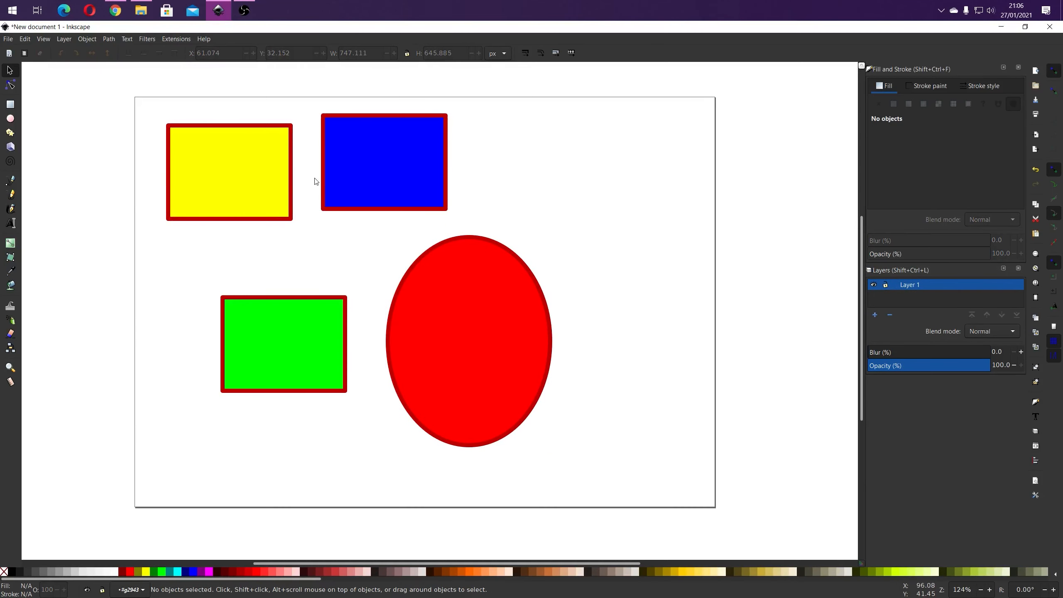
# Move the yellow rectangle freely down and slightly right to about X 77, Y 73 px.
pyautogui.click(211, 198)
pyautogui.moveTo(220, 172); pyautogui.dragTo(250, 167)
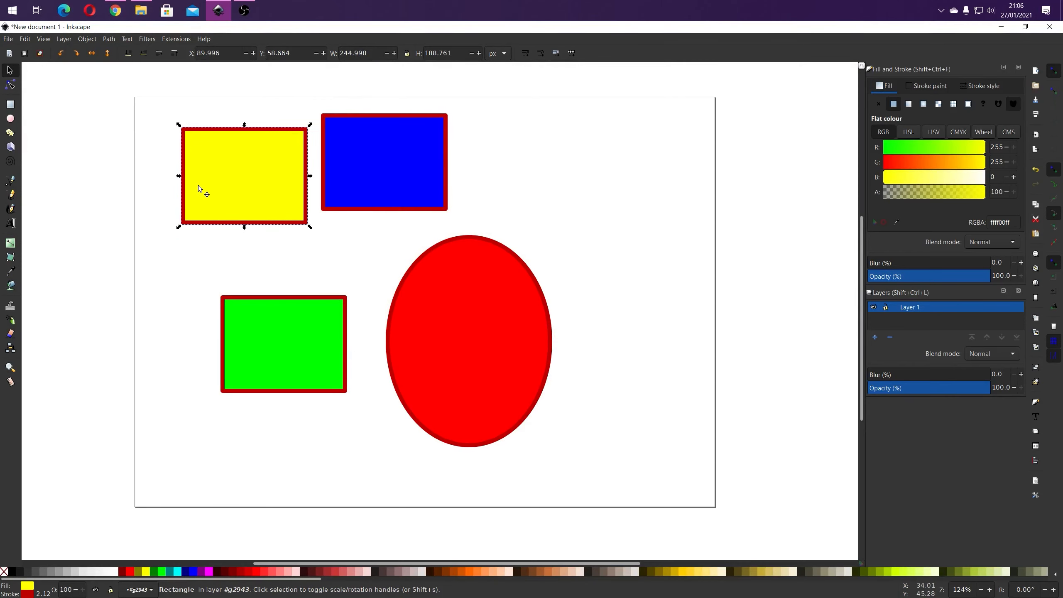
pyautogui.moveTo(233, 187)
pyautogui.mouseDown()
pyautogui.moveTo(204, 182)
pyautogui.moveTo(225, 192)
pyautogui.mouseUp()
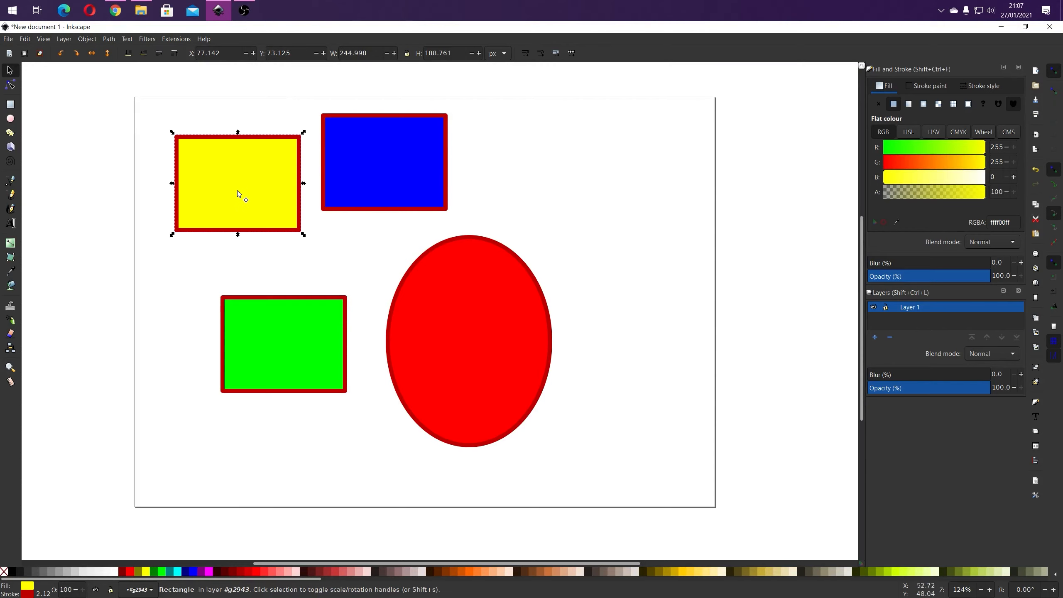
# Move the yellow rectangle left to about X 65 px, constrained to the horizontal direction.
pyautogui.press('ctrl')
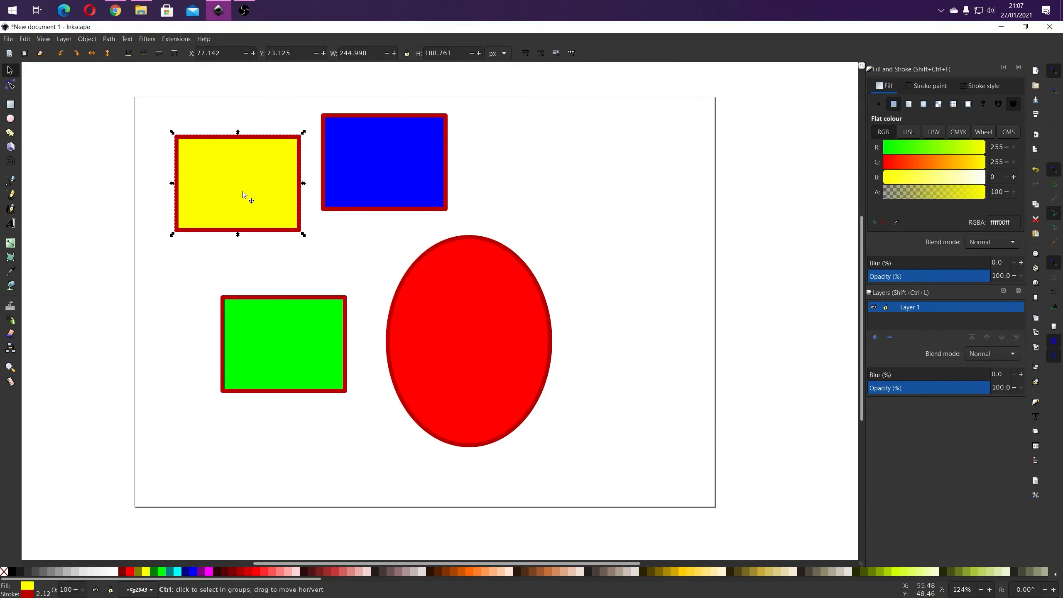
pyautogui.moveTo(242, 191)
pyautogui.mouseDown()
pyautogui.moveTo(220, 191)
pyautogui.moveTo(235, 192)
pyautogui.mouseUp()
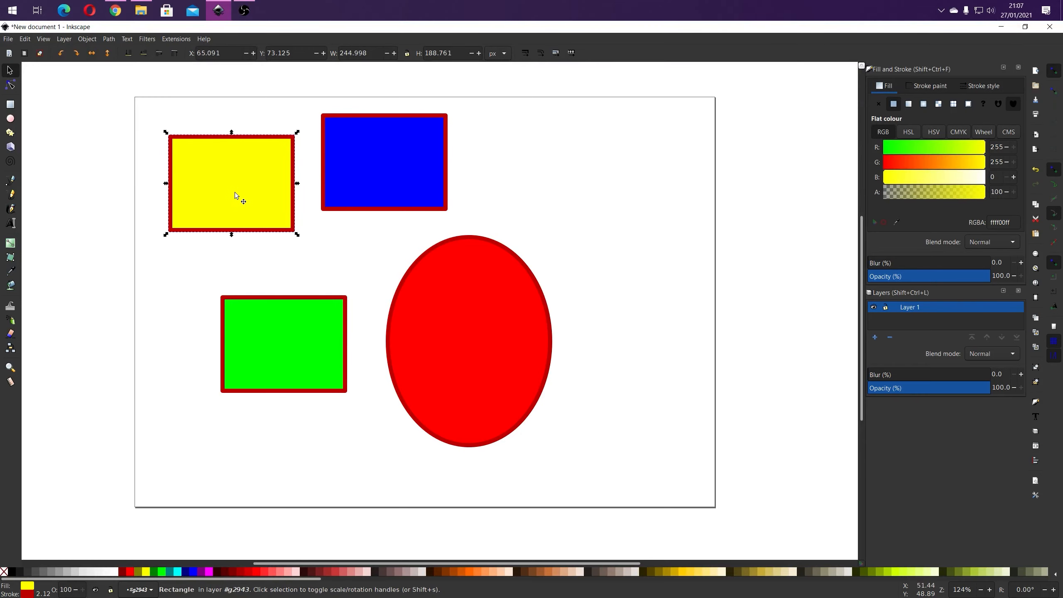
# Move the red ellipse straight up to about Y 225 px, constrained to the vertical direction, and deselect it.
pyautogui.click(457, 335)
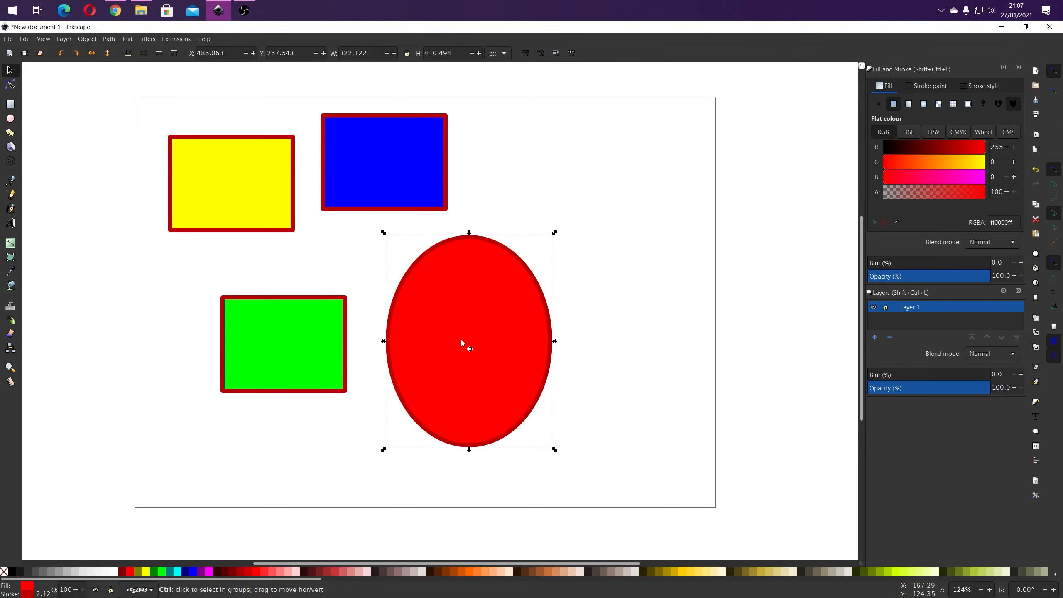
pyautogui.moveTo(461, 339); pyautogui.dragTo(464, 313)
pyautogui.click(328, 267)
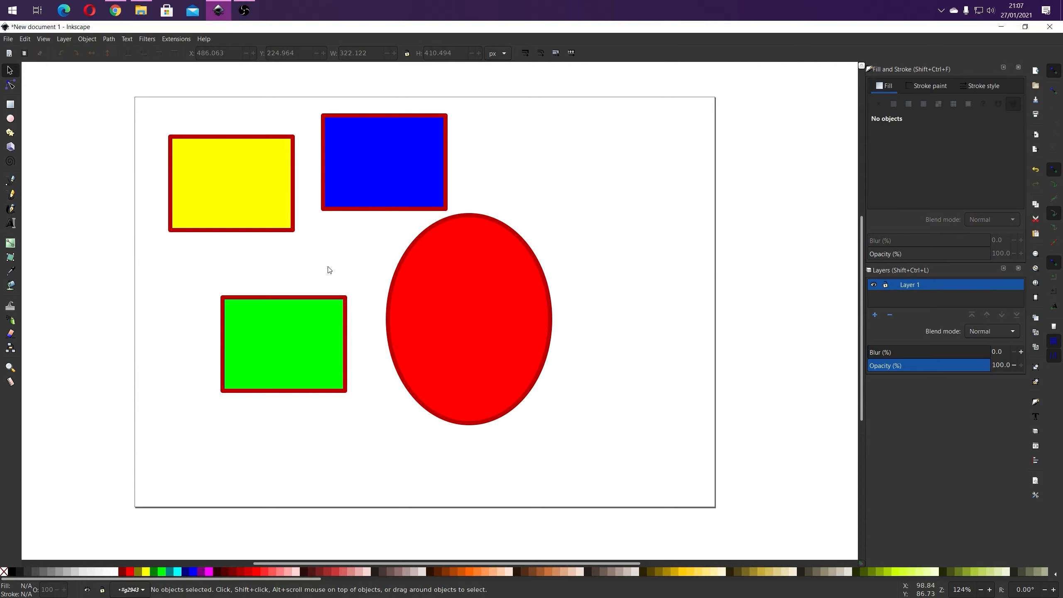
# Resize the yellow rectangle to a near-square shape and scale it down proportionally to about 212 × 214 px.
pyautogui.click(263, 184)
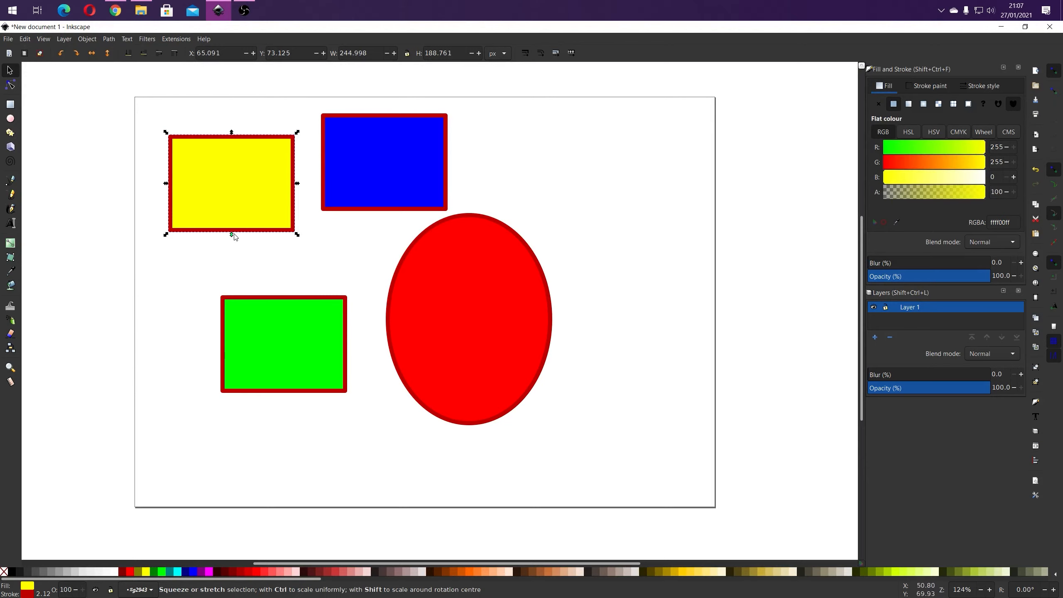
pyautogui.moveTo(232, 234); pyautogui.dragTo(287, 253)
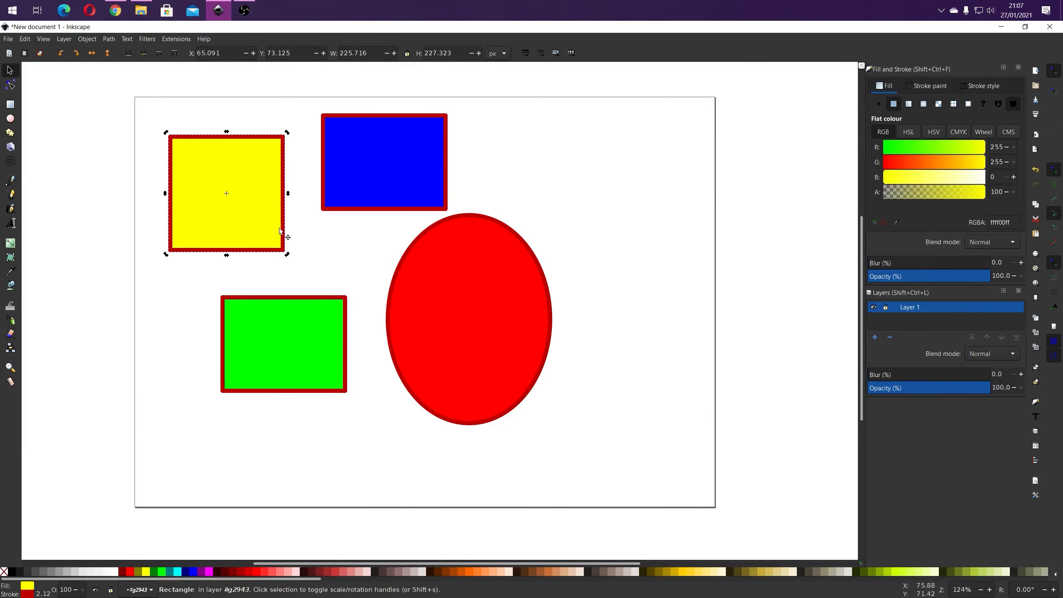
pyautogui.click(271, 216)
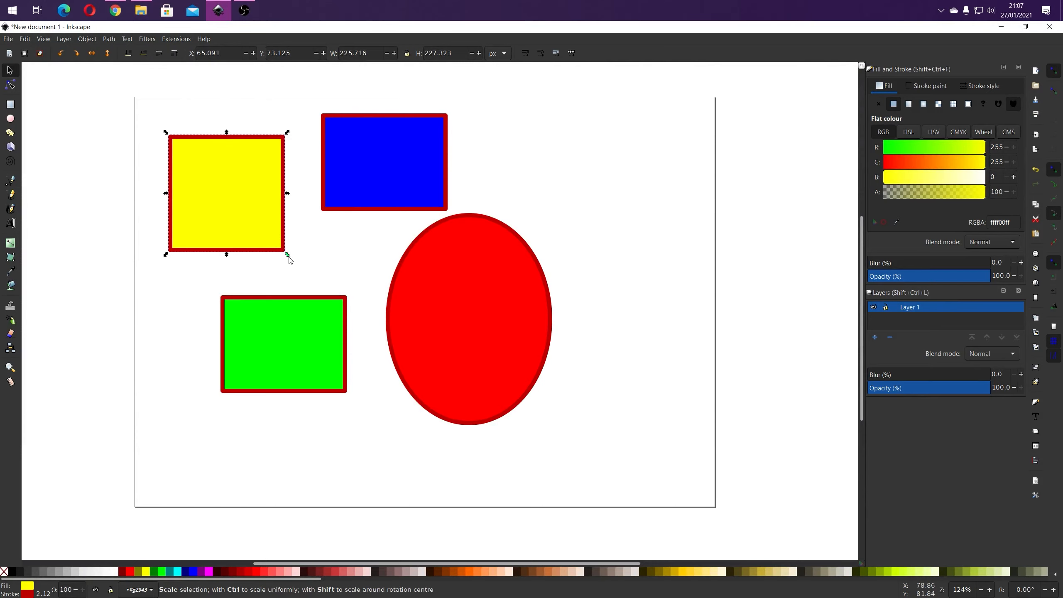
pyautogui.moveTo(289, 257)
pyautogui.mouseDown()
pyautogui.moveTo(492, 457)
pyautogui.moveTo(340, 324)
pyautogui.moveTo(252, 215)
pyautogui.moveTo(296, 251)
pyautogui.mouseUp()
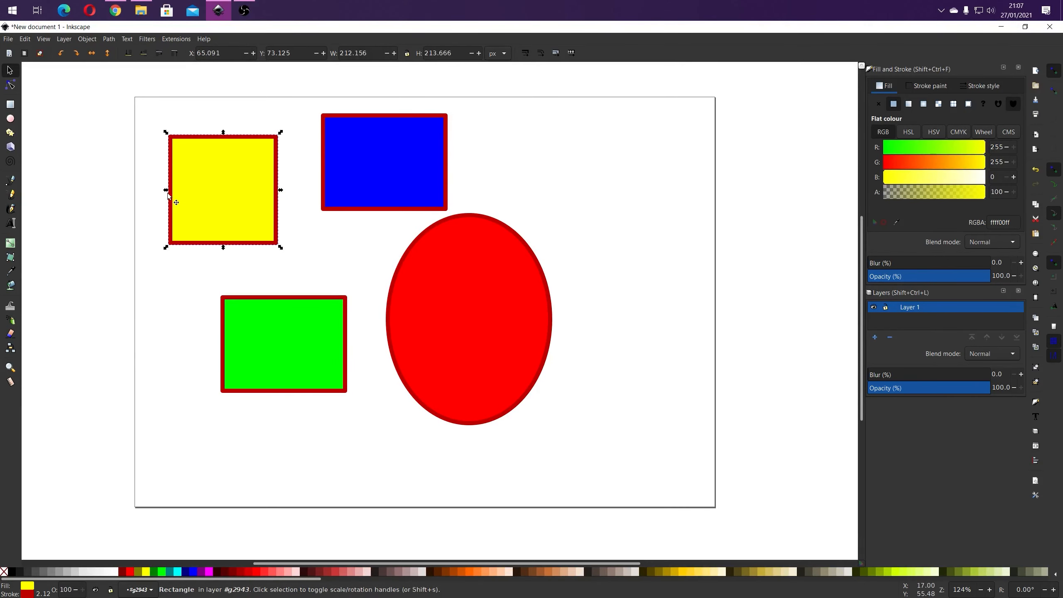
# Resize the yellow rectangle to about 214 × 256 px.
pyautogui.moveTo(280, 192); pyautogui.dragTo(339, 194)
pyautogui.moveTo(481, 195); pyautogui.dragTo(248, 195)
pyautogui.click(230, 183)
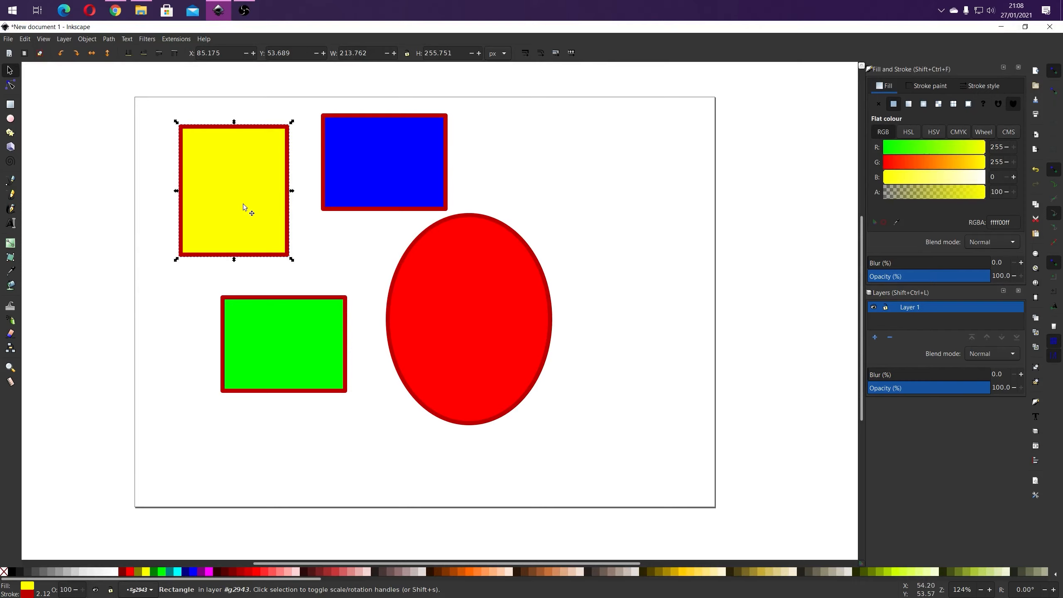
# Try rotating the yellow rectangle about its centre and undo the rotation.
pyautogui.click(243, 190)
pyautogui.moveTo(291, 121); pyautogui.dragTo(223, 254)
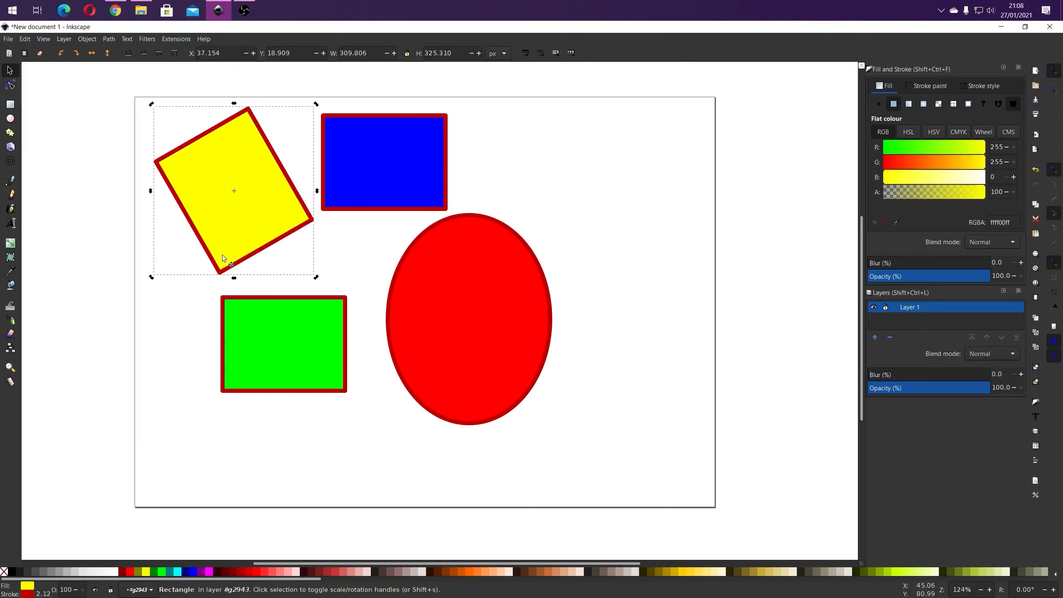
pyautogui.hotkey('ctrl', 'z')
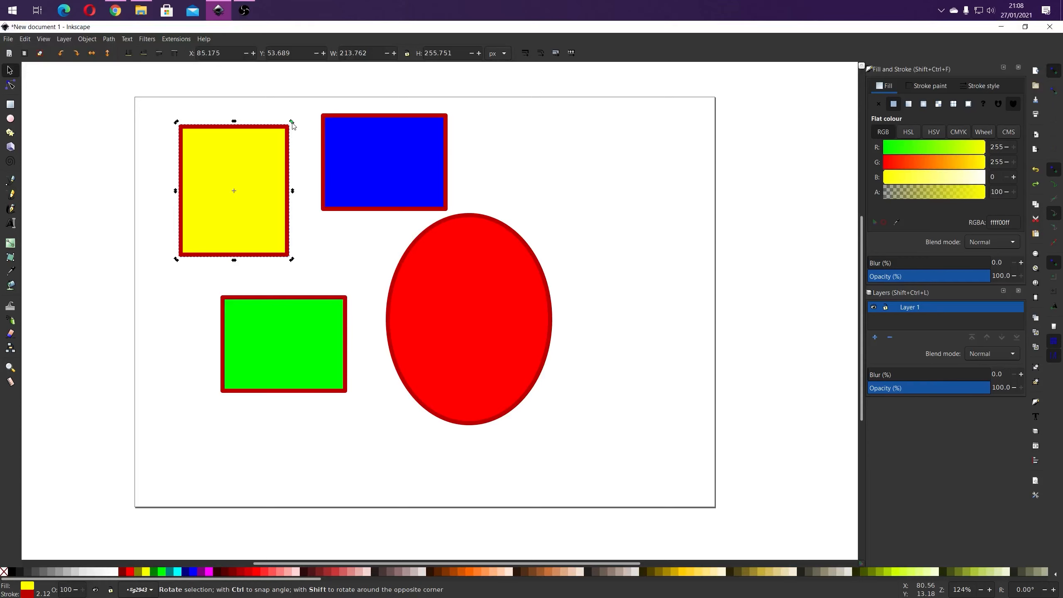
# Tilt the yellow rectangle about its centre and rotate it back upright.
pyautogui.moveTo(293, 126); pyautogui.dragTo(263, 170)
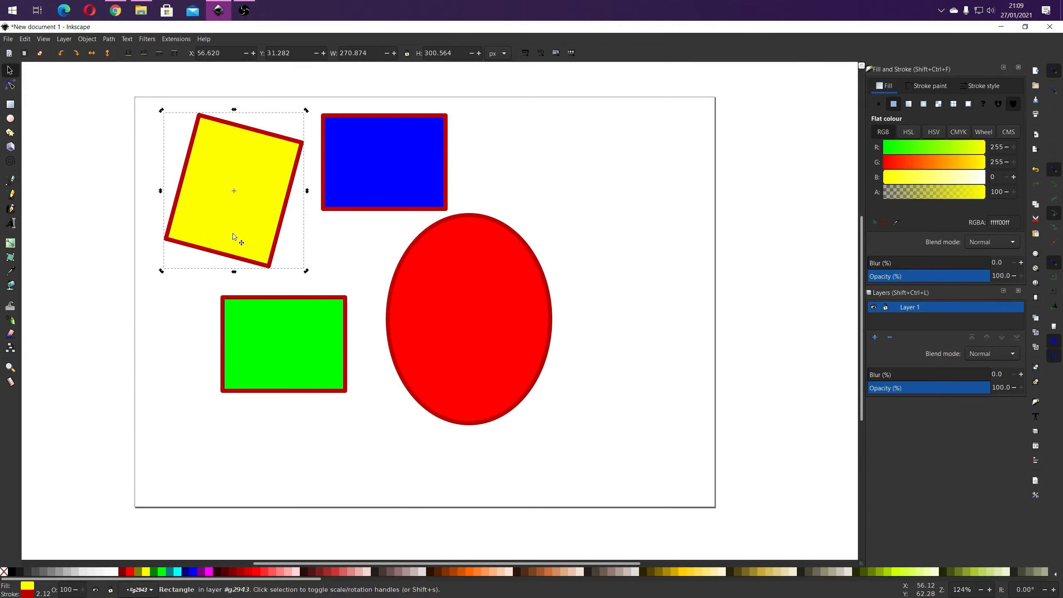
pyautogui.click(277, 167)
pyautogui.click(266, 151)
pyautogui.moveTo(303, 112); pyautogui.dragTo(276, 126)
# Move the red ellipse up and right, and the blue rectangle down and right to about X 410, Y 93 px.
pyautogui.click(365, 172)
pyautogui.click(481, 243)
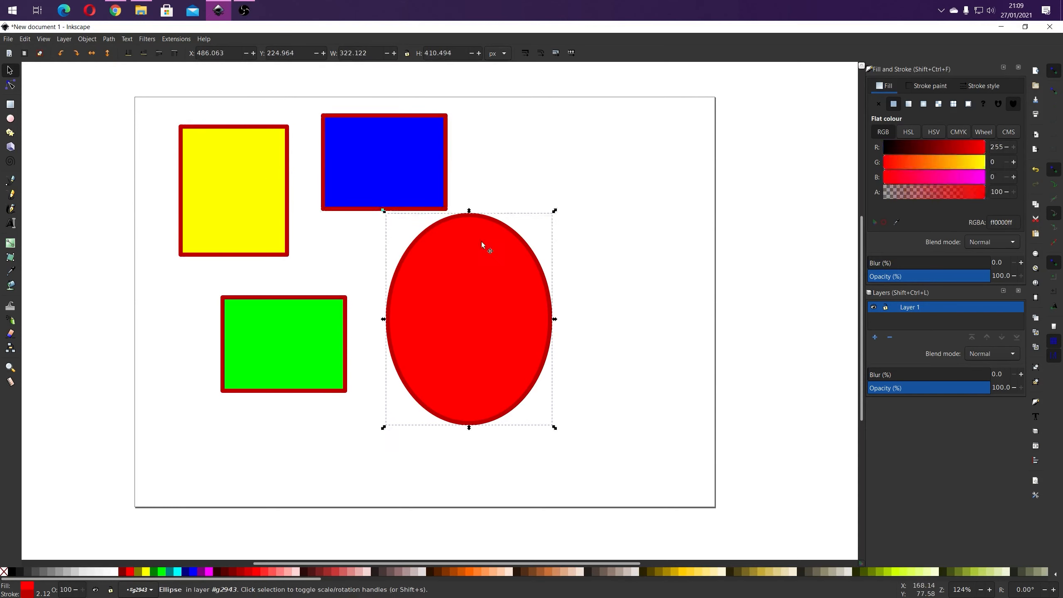
pyautogui.click(540, 173)
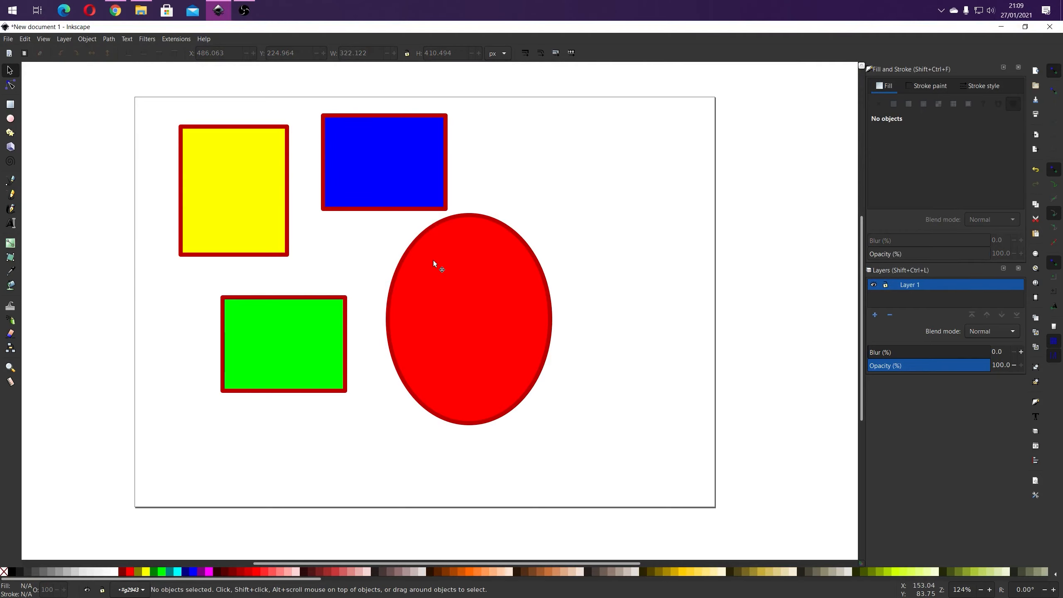
pyautogui.moveTo(437, 226); pyautogui.dragTo(560, 208)
pyautogui.moveTo(398, 197); pyautogui.dragTo(424, 229)
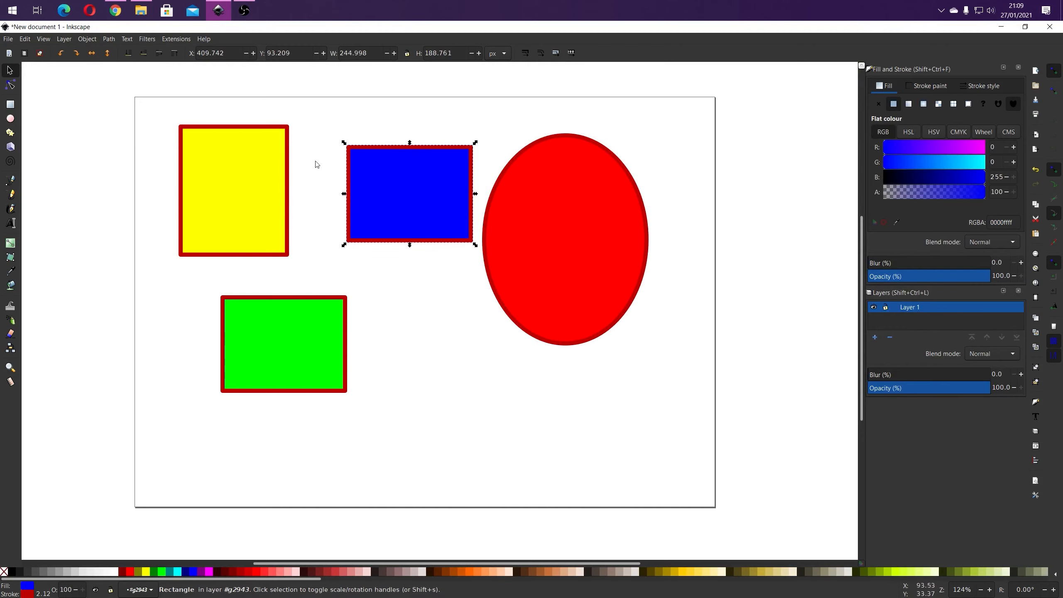
# Select the blue rectangle and red ellipse together, move them to about X 425, Y 59 px, and deselect them.
pyautogui.moveTo(314, 112); pyautogui.dragTo(684, 412)
pyautogui.moveTo(541, 251)
pyautogui.mouseDown()
pyautogui.moveTo(567, 233)
pyautogui.moveTo(539, 264)
pyautogui.moveTo(557, 248)
pyautogui.moveTo(552, 240)
pyautogui.mouseUp()
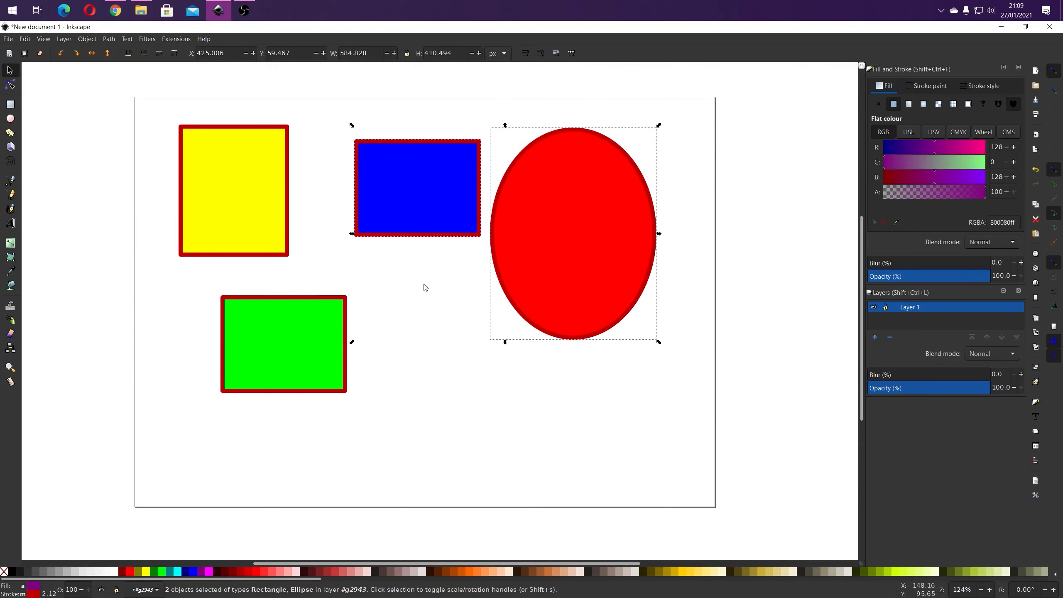
pyautogui.click(419, 270)
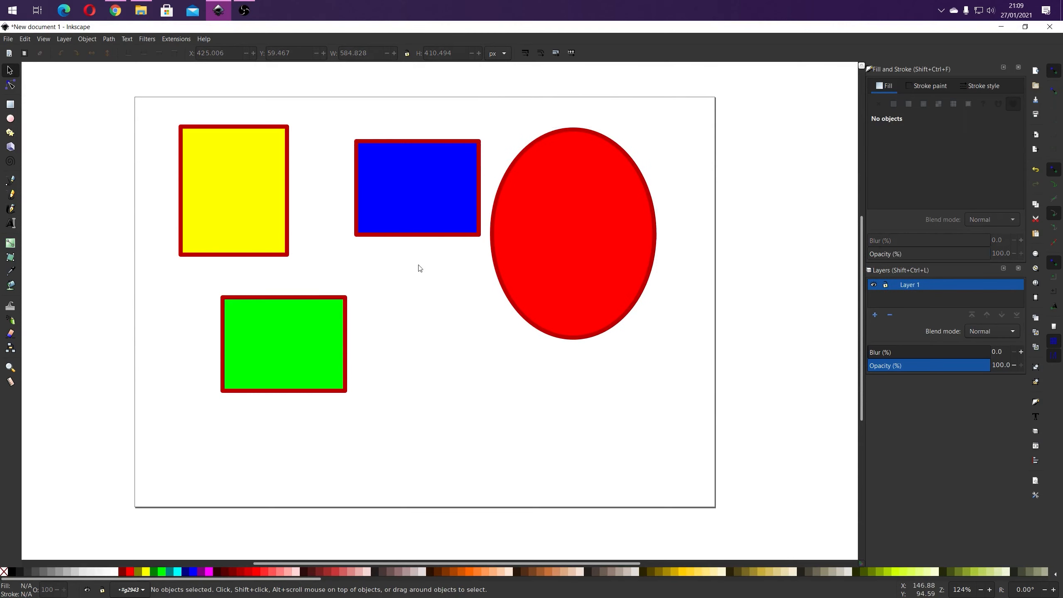
# Move each shape separately: the blue rectangle down and right to about X 476 px, the red ellipse to about Y 84 px.
pyautogui.click(424, 203)
pyautogui.moveTo(436, 198)
pyautogui.mouseDown()
pyautogui.moveTo(404, 199)
pyautogui.moveTo(423, 199)
pyautogui.mouseUp()
pyautogui.click(559, 232)
pyautogui.moveTo(560, 231); pyautogui.dragTo(591, 248)
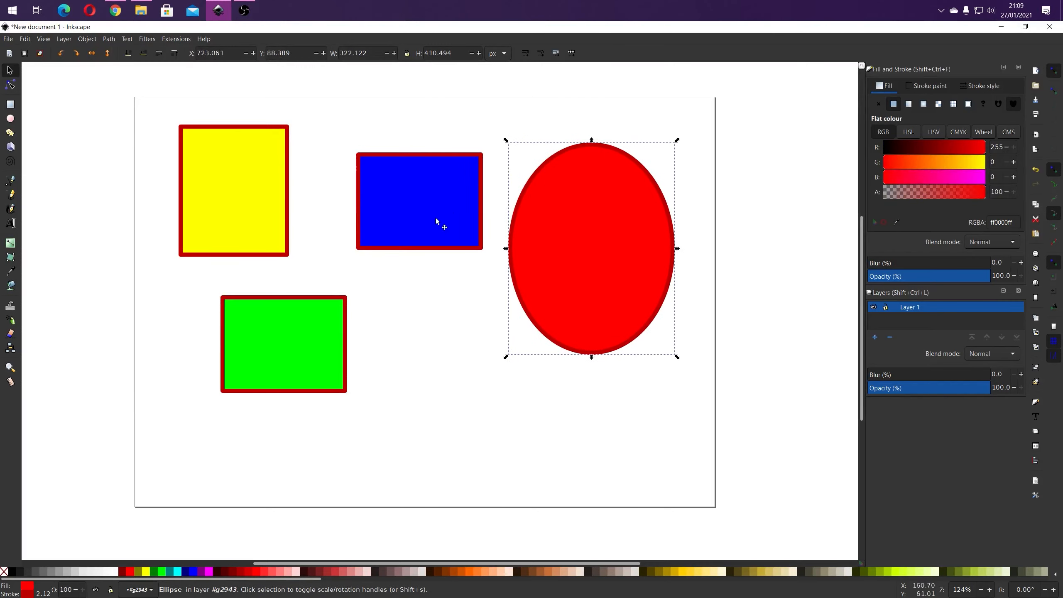
pyautogui.moveTo(435, 217); pyautogui.dragTo(436, 245)
pyautogui.moveTo(583, 239)
pyautogui.mouseDown()
pyautogui.moveTo(604, 240)
pyautogui.moveTo(590, 236)
pyautogui.mouseUp()
pyautogui.moveTo(402, 193); pyautogui.dragTo(426, 191)
# Try selecting the blue rectangle and red ellipse together, both by adding to the selection and with a selection box.
pyautogui.keyDown('shift'); pyautogui.click(564, 238); pyautogui.keyUp('shift')
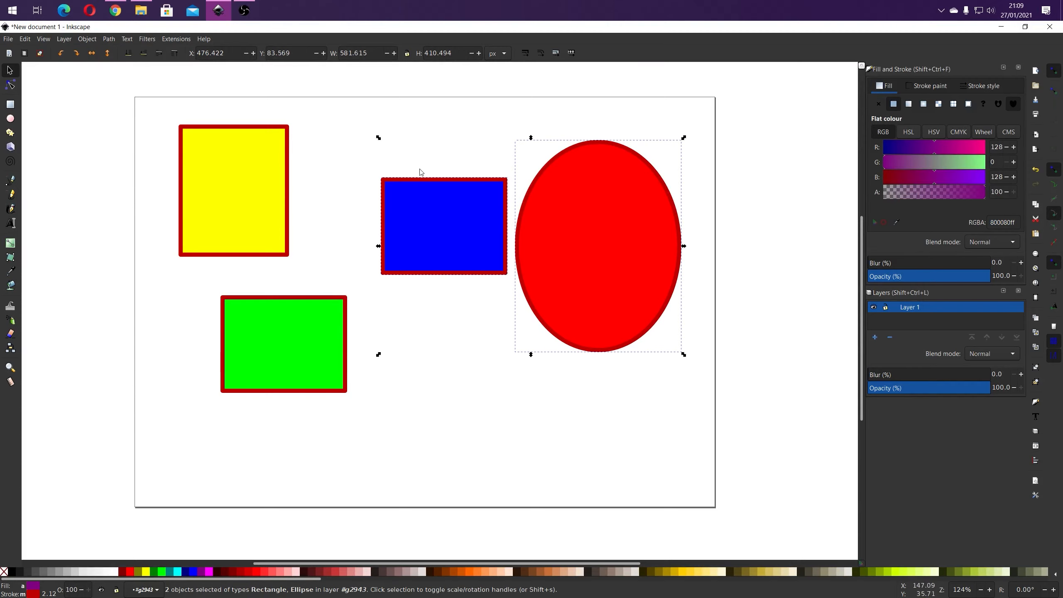
pyautogui.click(324, 218)
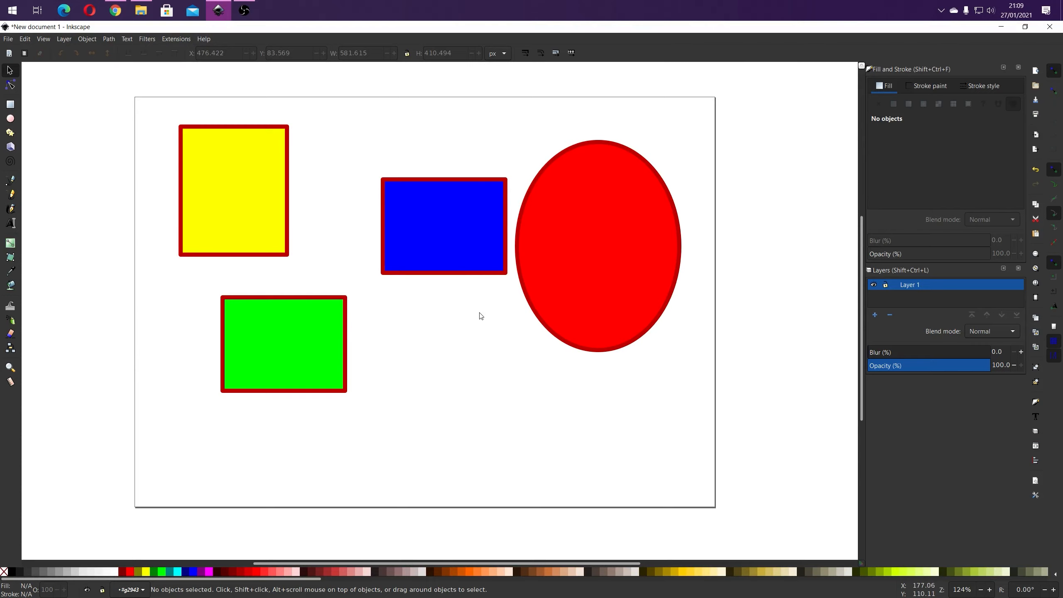
pyautogui.moveTo(383, 129); pyautogui.dragTo(694, 392)
pyautogui.click(356, 135)
# Select the blue rectangle and the red ellipse and group them.
pyautogui.moveTo(363, 126); pyautogui.dragTo(691, 384)
pyautogui.rightClick(553, 228)
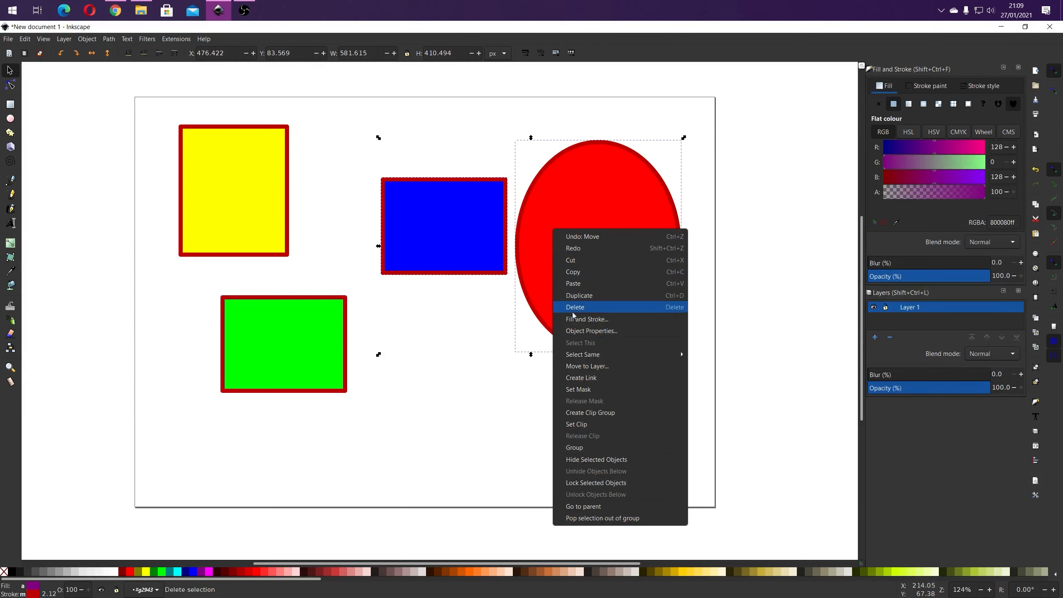
pyautogui.click(570, 448)
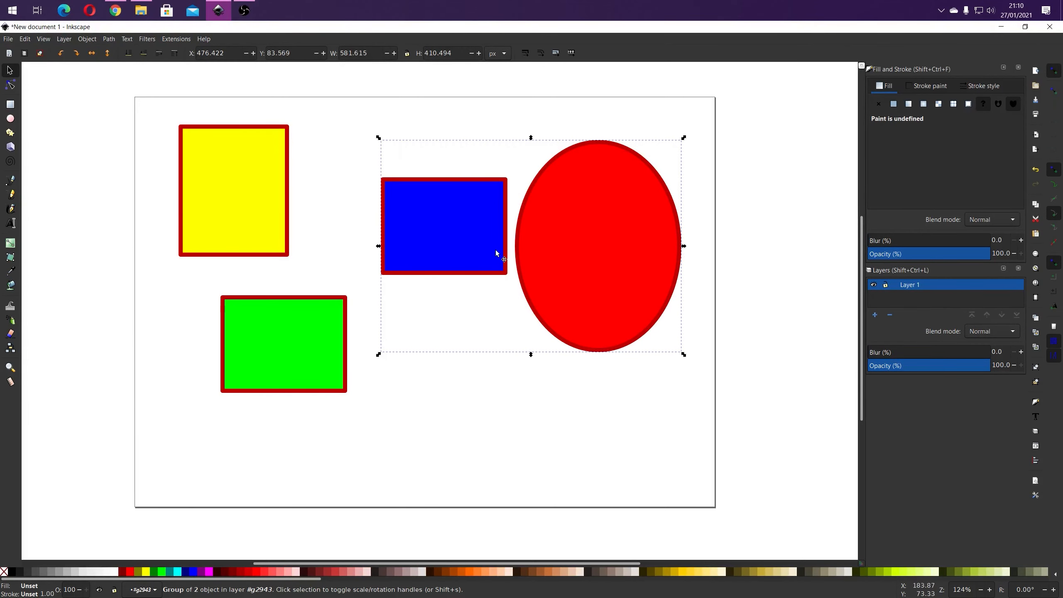
# Move the group of the blue rectangle and red ellipse to about X 460, Y 41 px and deselect it.
pyautogui.moveTo(564, 226); pyautogui.dragTo(541, 186)
pyautogui.moveTo(538, 237); pyautogui.dragTo(552, 254)
pyautogui.click(515, 374)
# Reselect the blue and red group and move it to about X 456, Y 57 px.
pyautogui.click(324, 340)
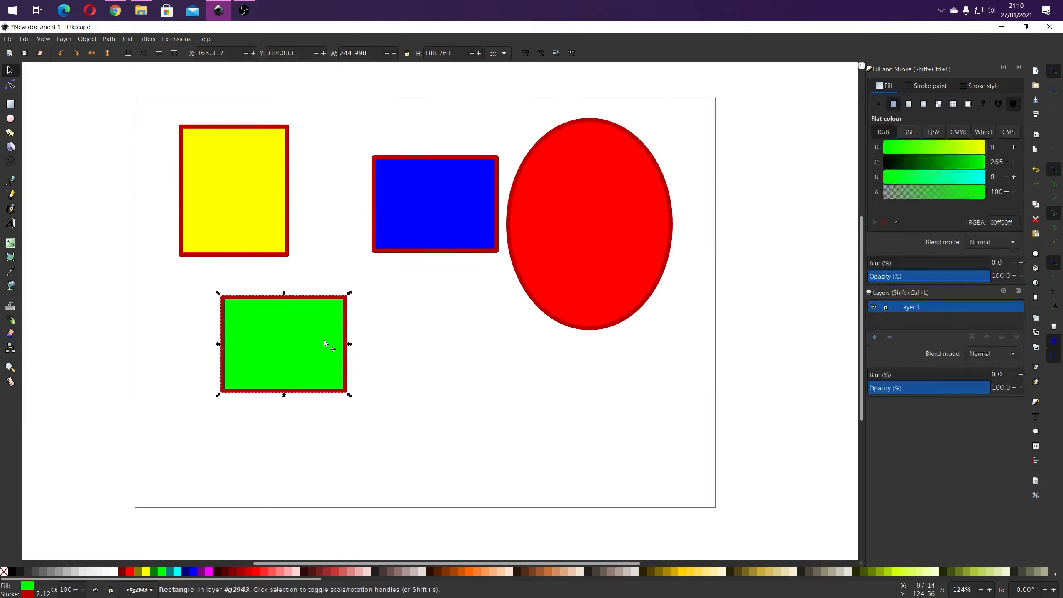
pyautogui.click(522, 217)
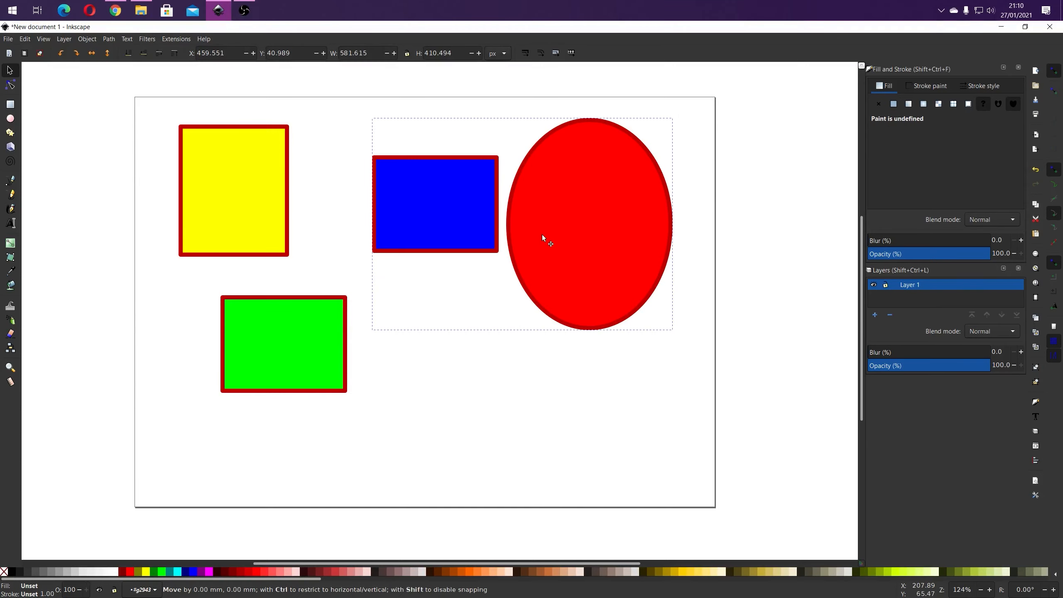
pyautogui.moveTo(541, 234); pyautogui.dragTo(527, 217)
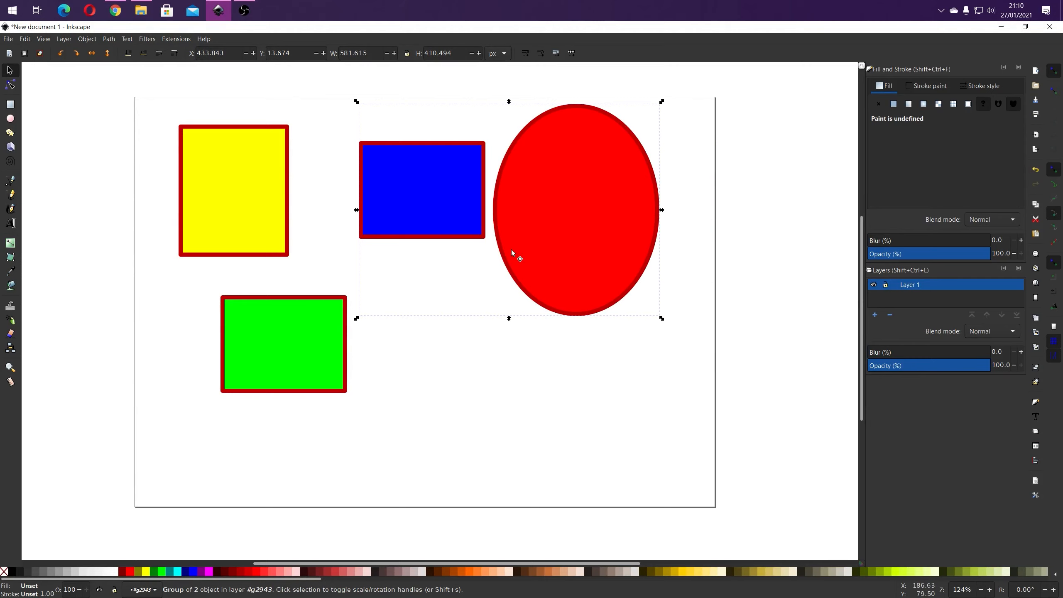
pyautogui.moveTo(443, 195); pyautogui.dragTo(455, 218)
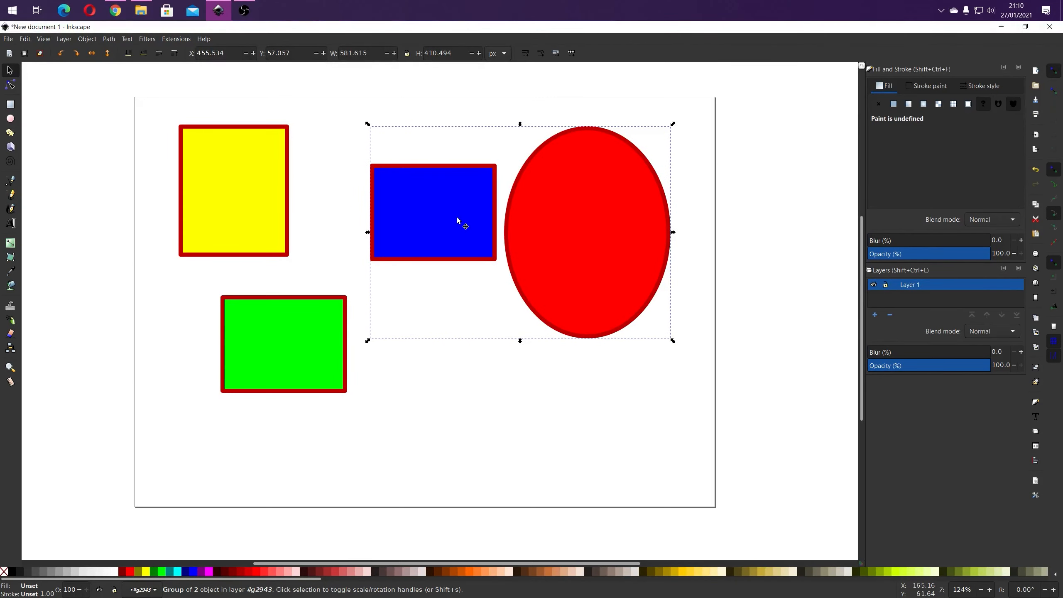
# Enter the group without ungrouping it and move the blue rectangle slightly up and left.
pyautogui.rightClick(465, 209)
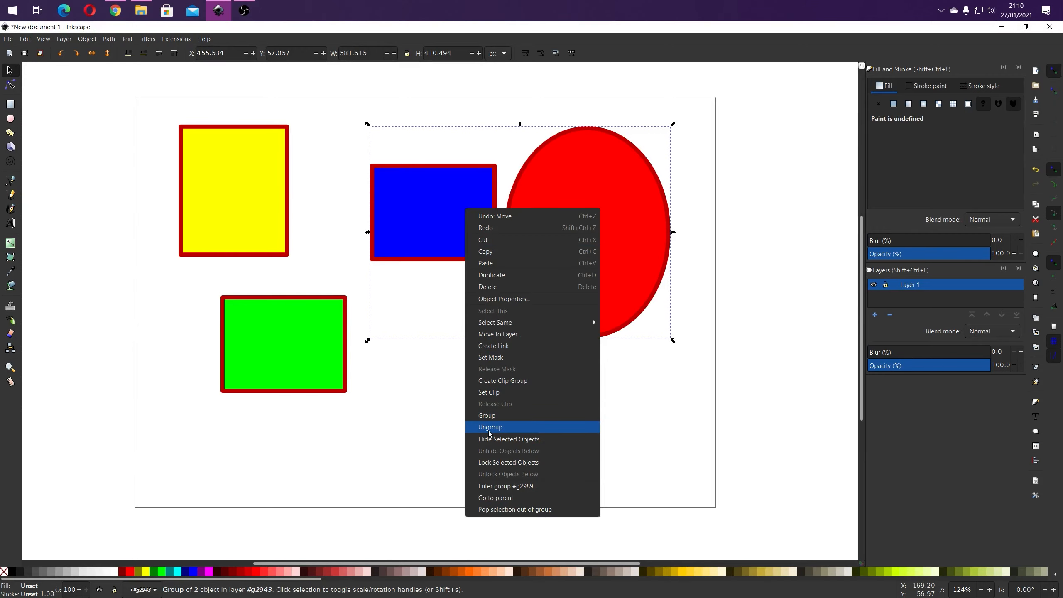
pyautogui.click(423, 418)
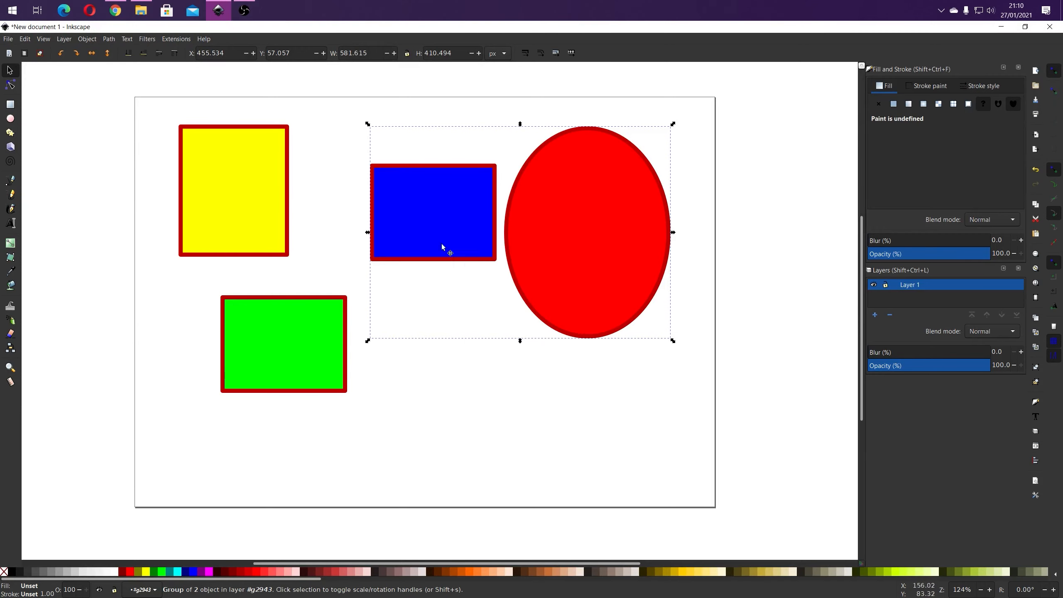
pyautogui.doubleClick(441, 210)
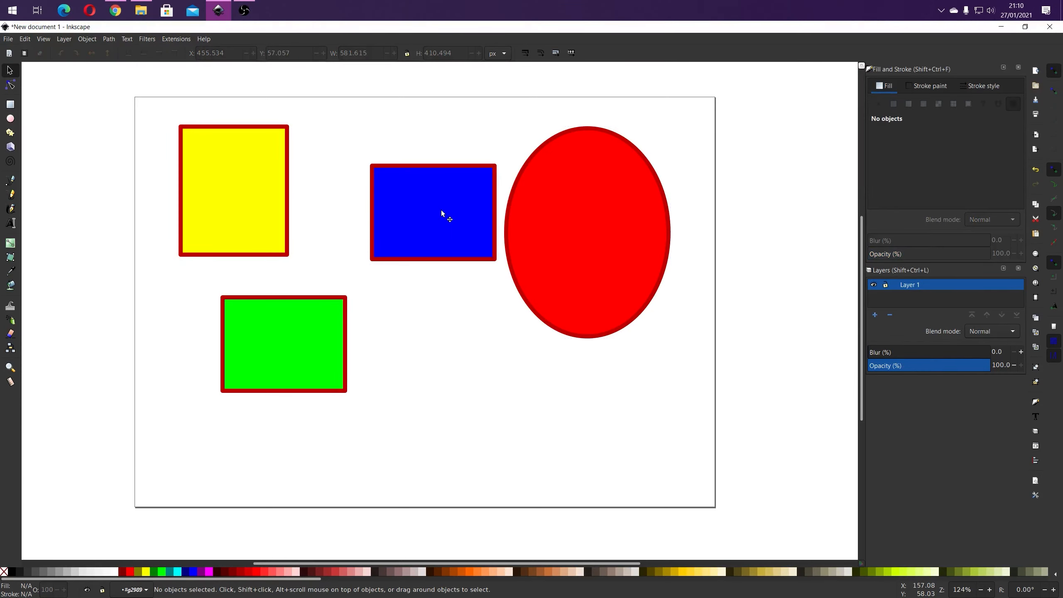
pyautogui.doubleClick(441, 209)
pyautogui.moveTo(441, 209)
pyautogui.mouseDown()
pyautogui.moveTo(433, 162)
pyautogui.moveTo(430, 197)
pyautogui.mouseUp()
pyautogui.click(409, 142)
# Inside the group, move the red ellipse right to the page edge and the blue rectangle to about X 514, Y 112 px.
pyautogui.click(582, 208)
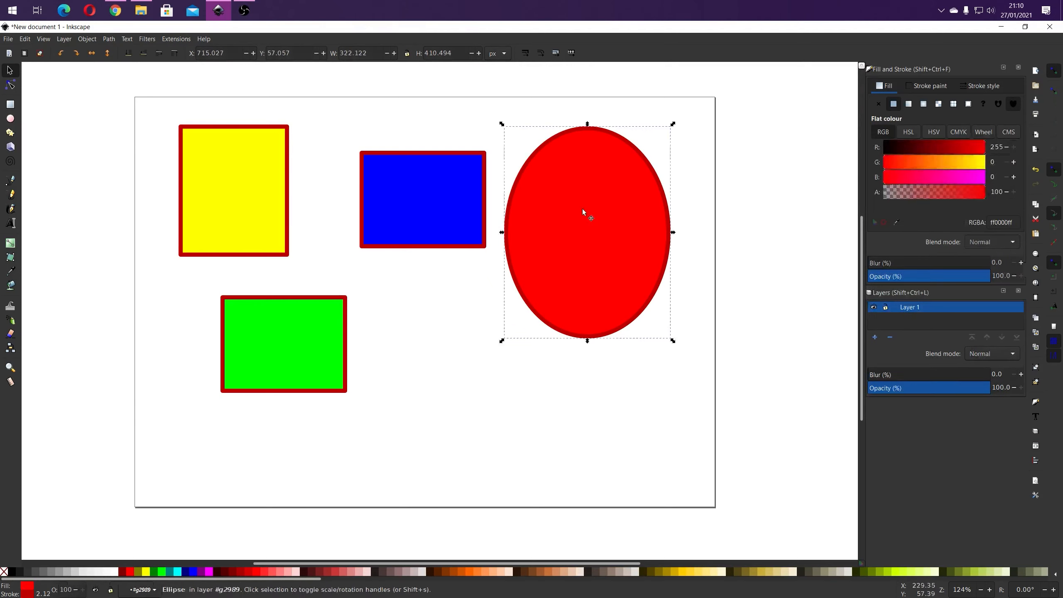
pyautogui.moveTo(582, 208); pyautogui.dragTo(626, 215)
pyautogui.click(439, 202)
pyautogui.moveTo(439, 204); pyautogui.dragTo(478, 208)
pyautogui.click(454, 159)
pyautogui.click(485, 273)
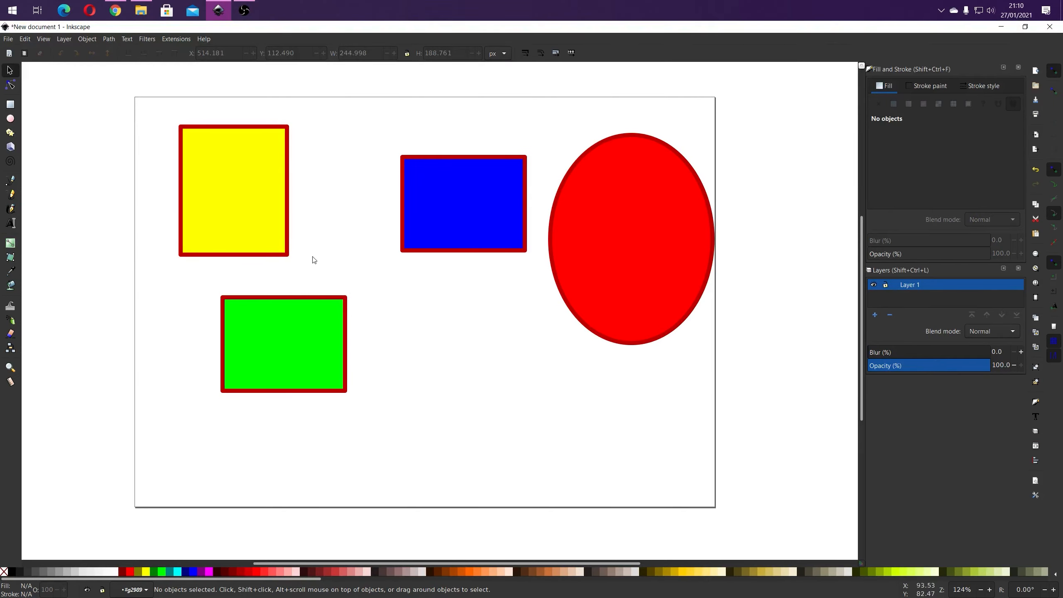
# Compare the Rectangle tool's options with the selection tool's, and select all objects in the entered group.
pyautogui.click(11, 105)
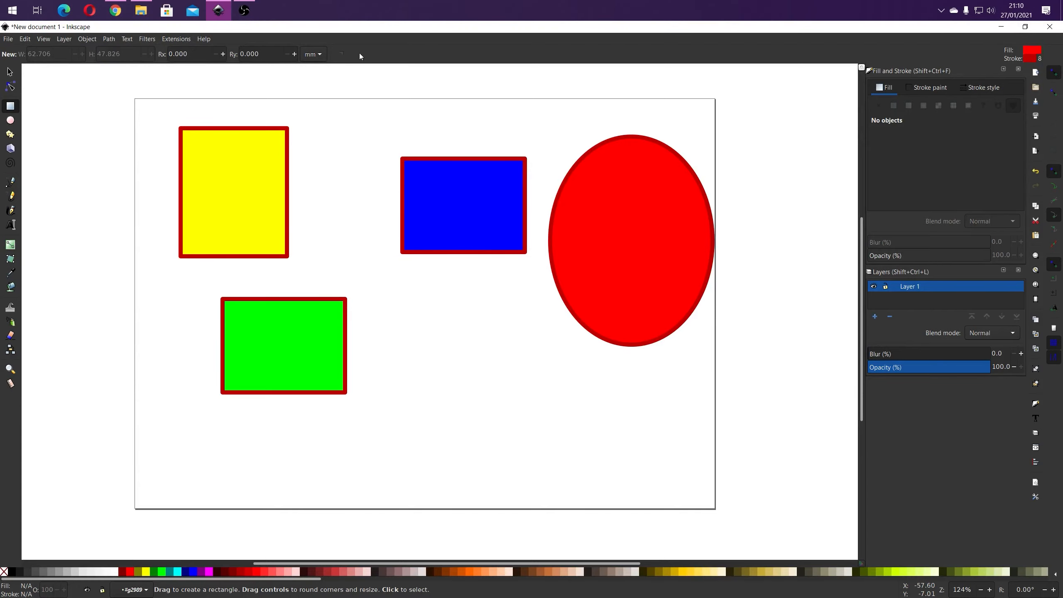
pyautogui.click(9, 72)
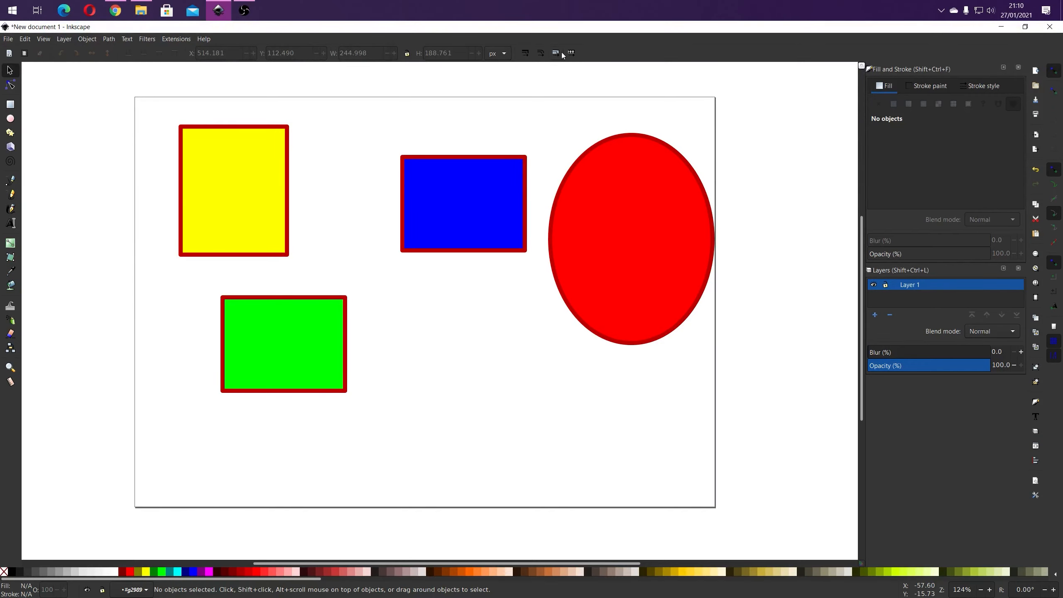
pyautogui.click(8, 54)
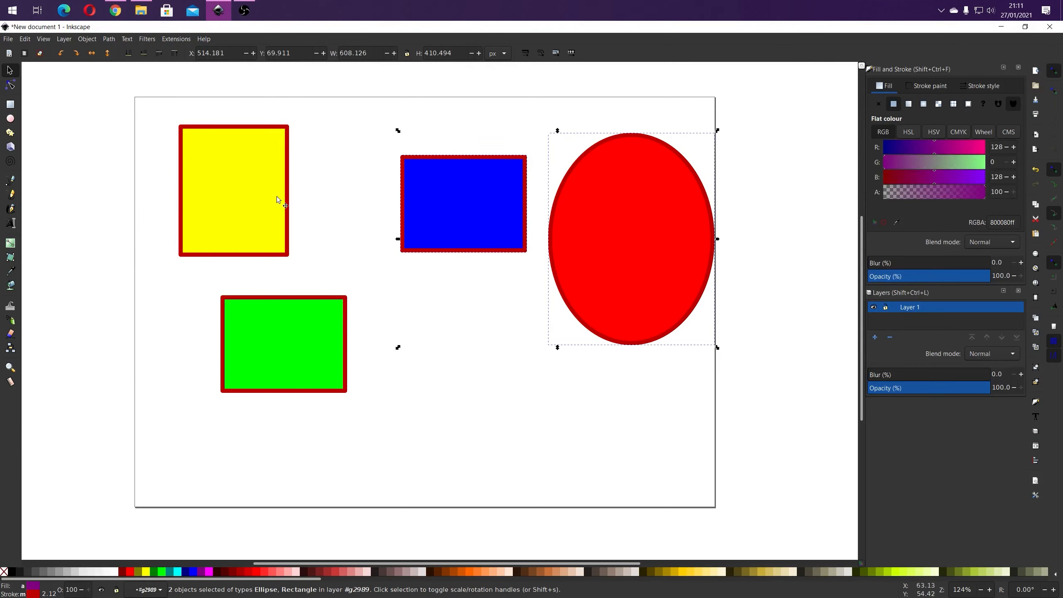
pyautogui.click(348, 193)
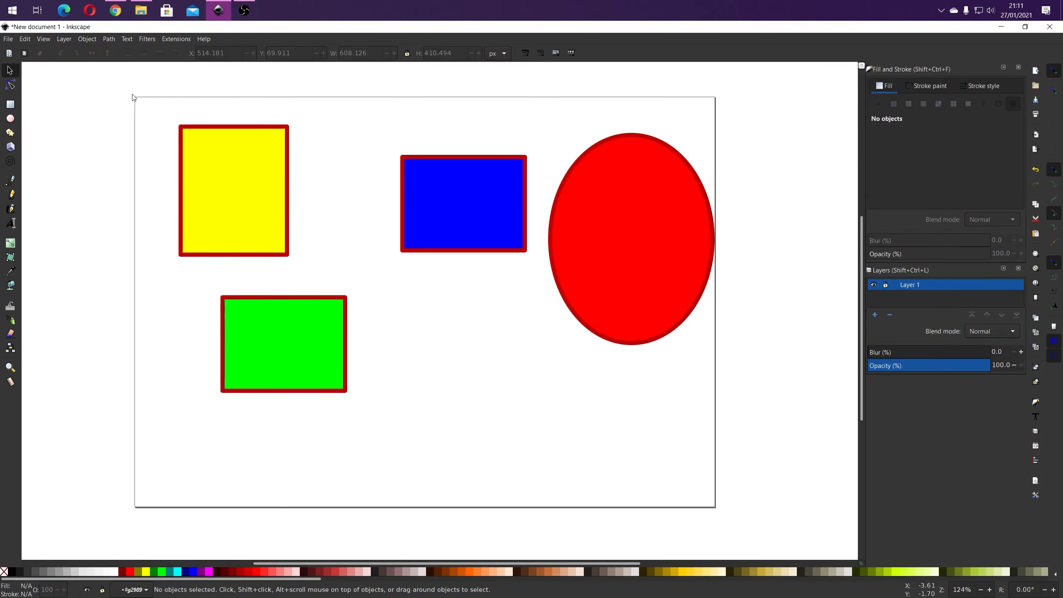
# Select all four shapes with a selection box, move them to about X 24, Y 28 px, and deselect them.
pyautogui.moveTo(132, 97); pyautogui.dragTo(766, 450)
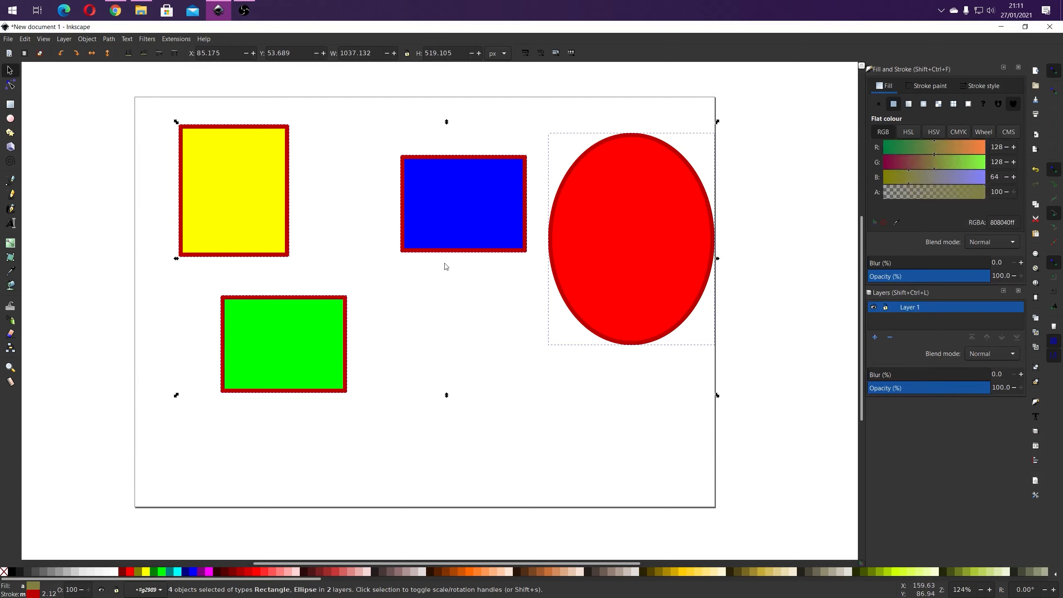
pyautogui.moveTo(437, 230); pyautogui.dragTo(406, 216)
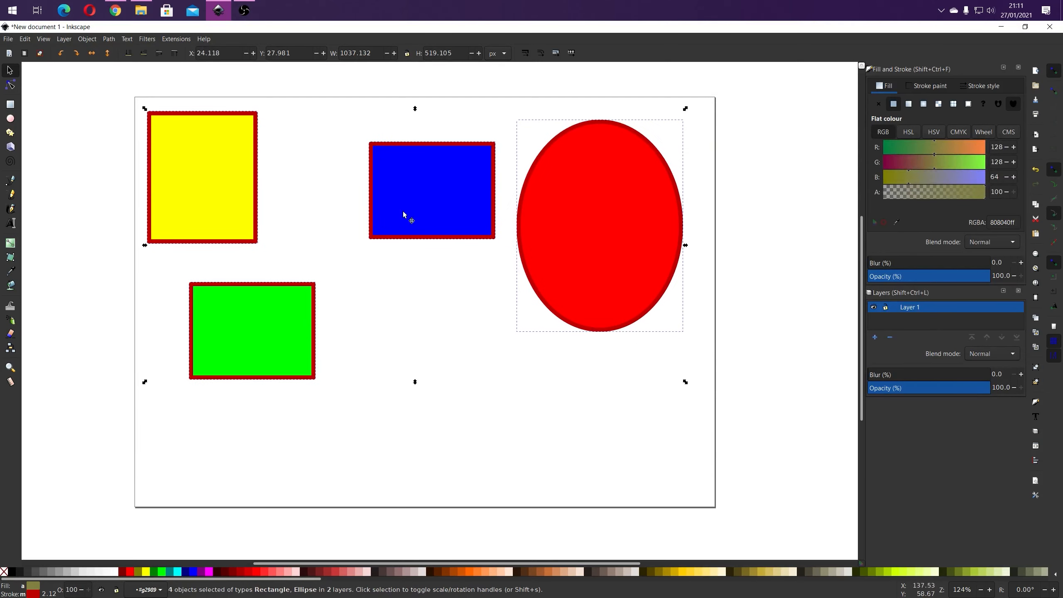
pyautogui.click(430, 332)
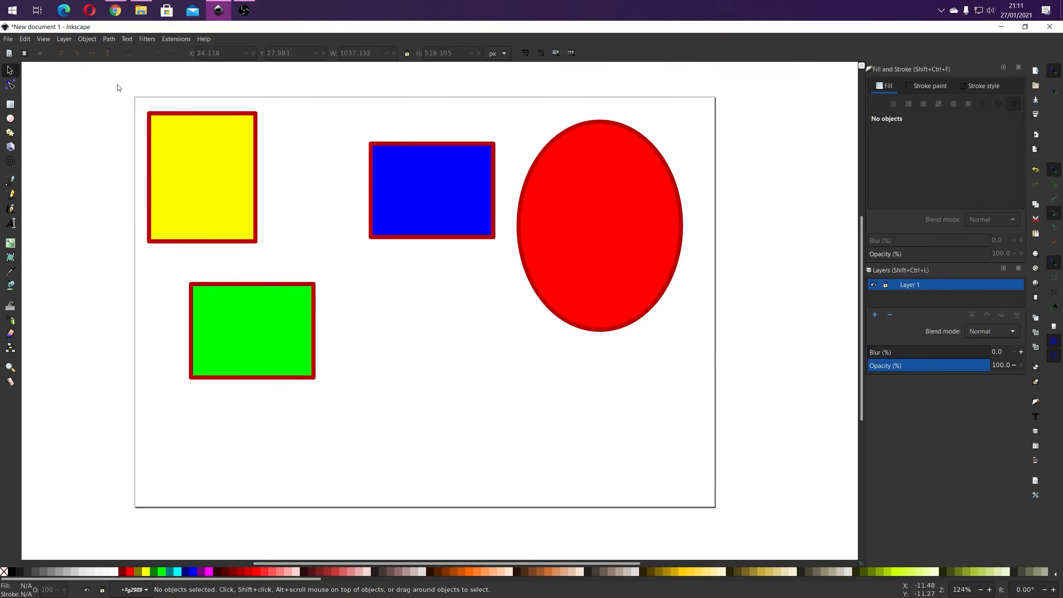
# Move the yellow rectangle off the page's left side to about X -447, Y 50 px and deselect it.
pyautogui.click(207, 184)
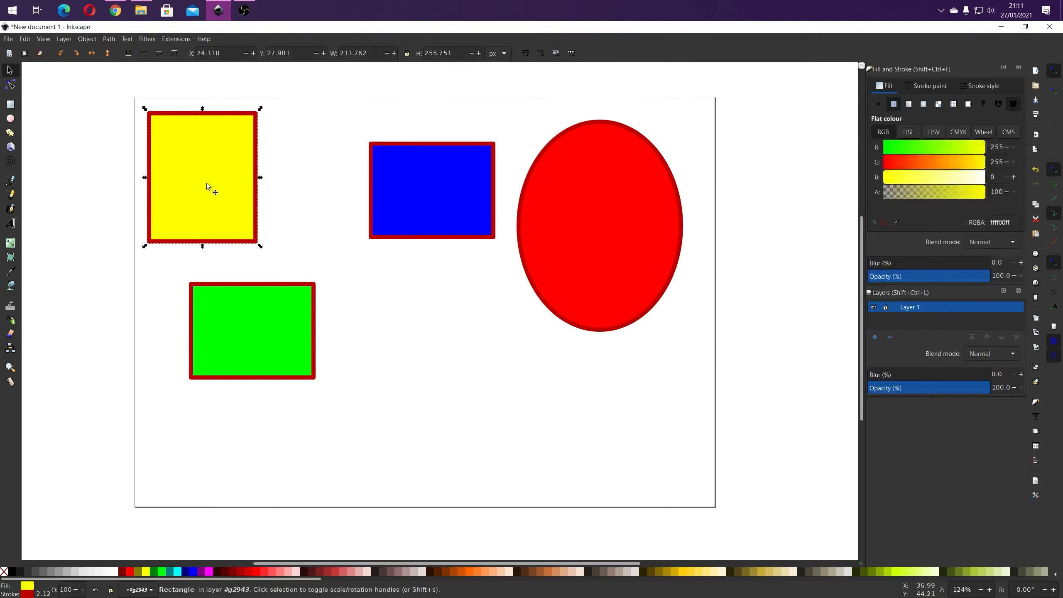
pyautogui.moveTo(207, 184); pyautogui.dragTo(19, 186)
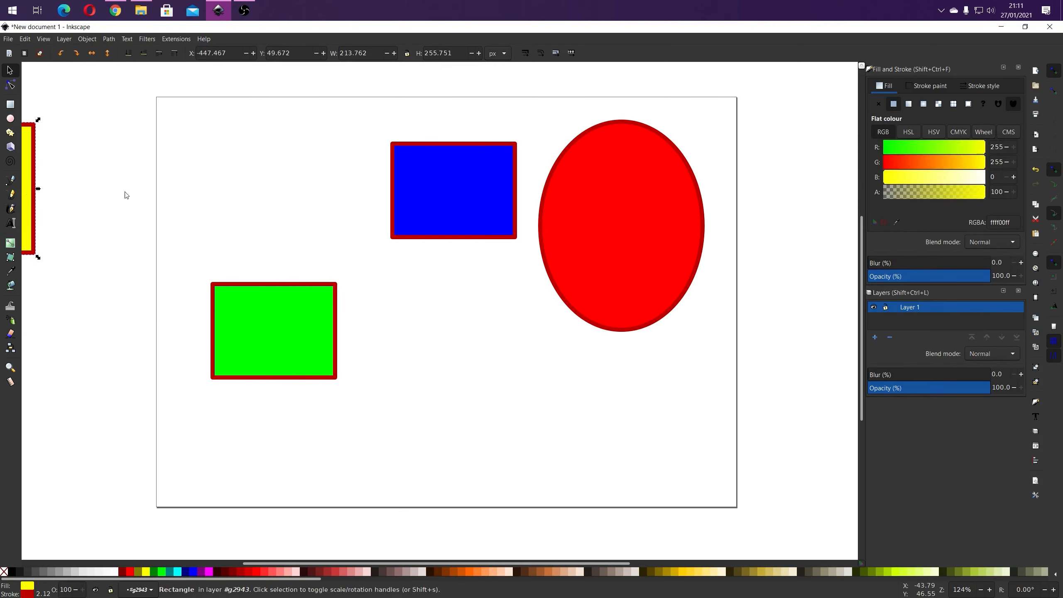
pyautogui.click(241, 202)
# Select the shapes on the page with a selection box, and extend the selection to all objects, including the off-page yellow rectangle.
pyautogui.press('space')
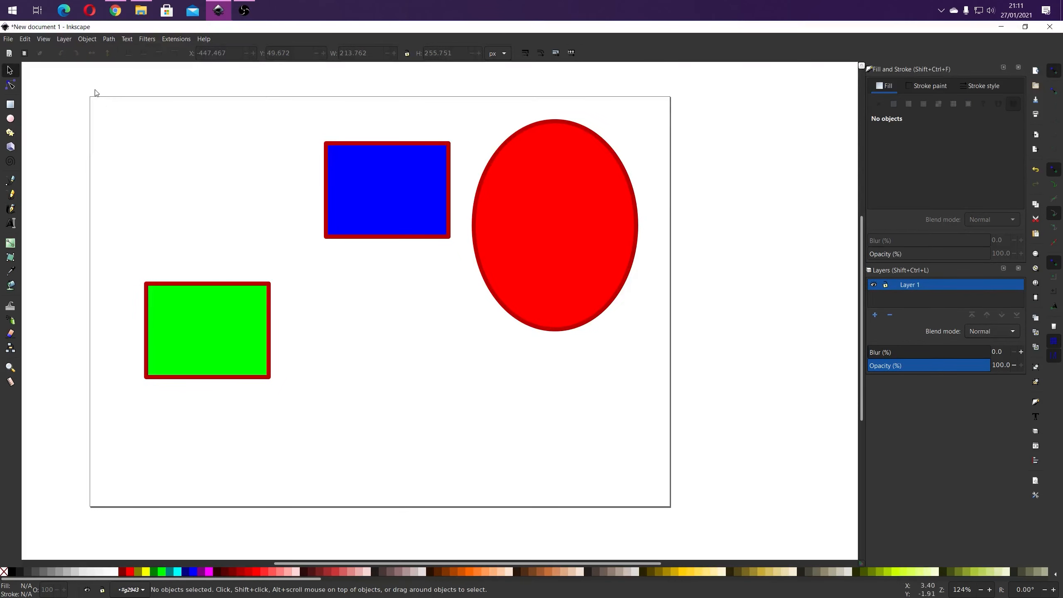
pyautogui.moveTo(94, 88); pyautogui.dragTo(675, 450)
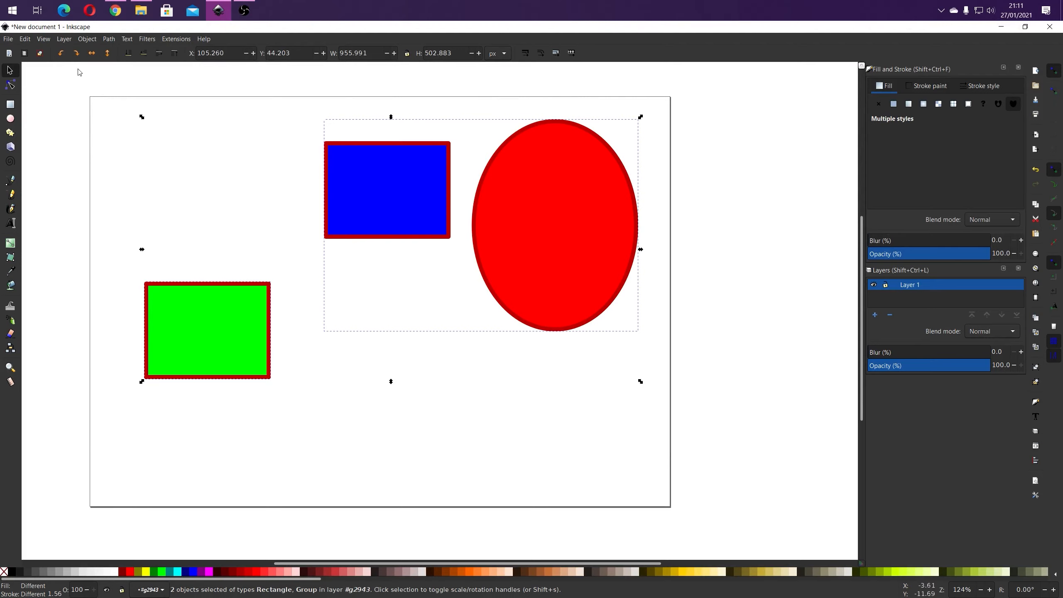
pyautogui.click(9, 54)
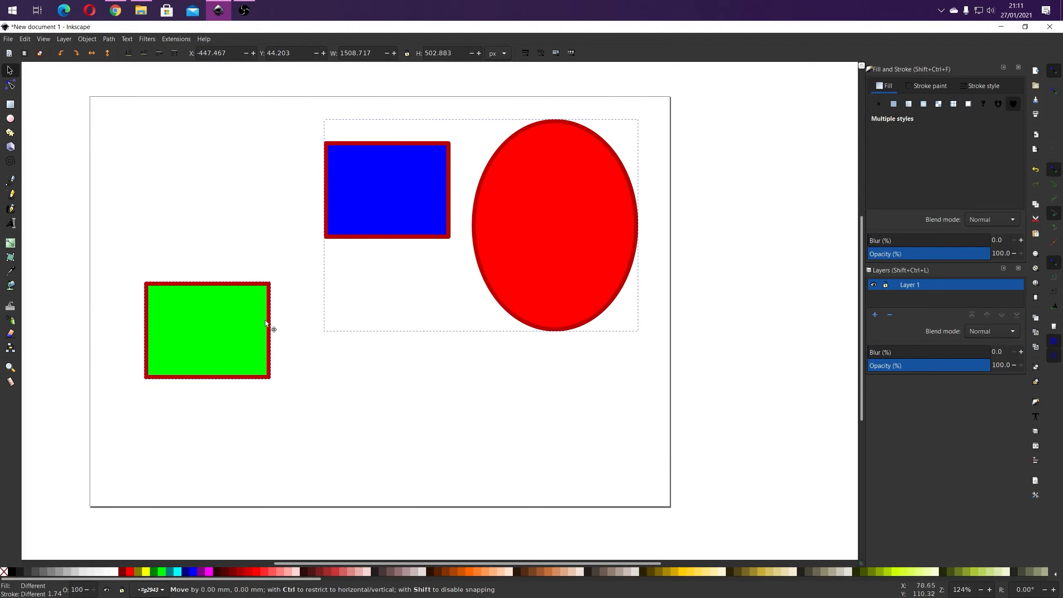
# Move all the shapes to about X -194, Y 72 px, and bring the yellow rectangle back onto the page at about X 131, Y 88 px.
pyautogui.moveTo(265, 320); pyautogui.dragTo(396, 334)
pyautogui.press('Escape')
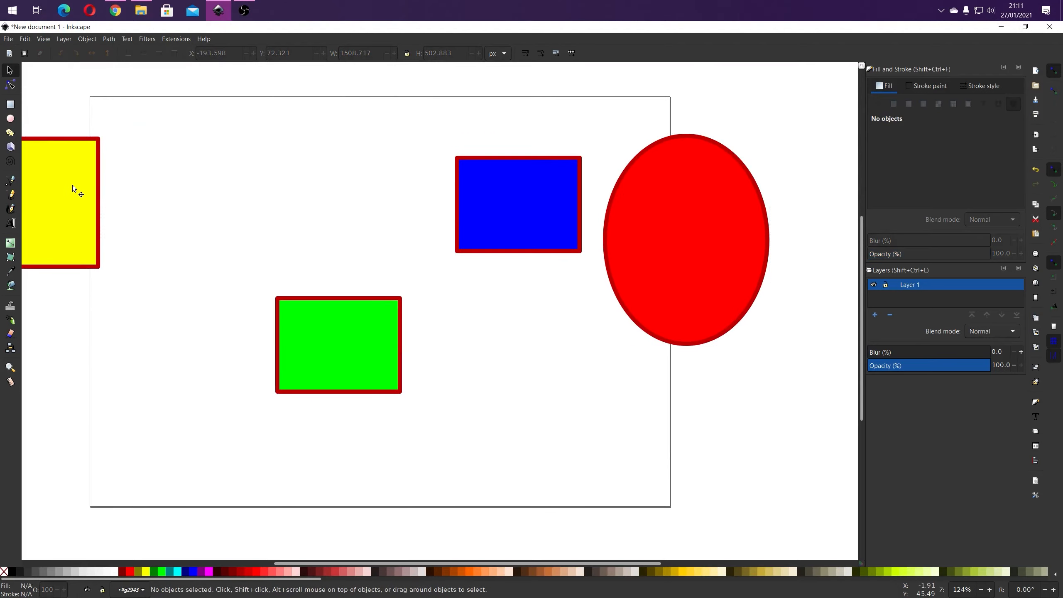
pyautogui.moveTo(72, 185); pyautogui.dragTo(243, 189)
pyautogui.press('Escape')
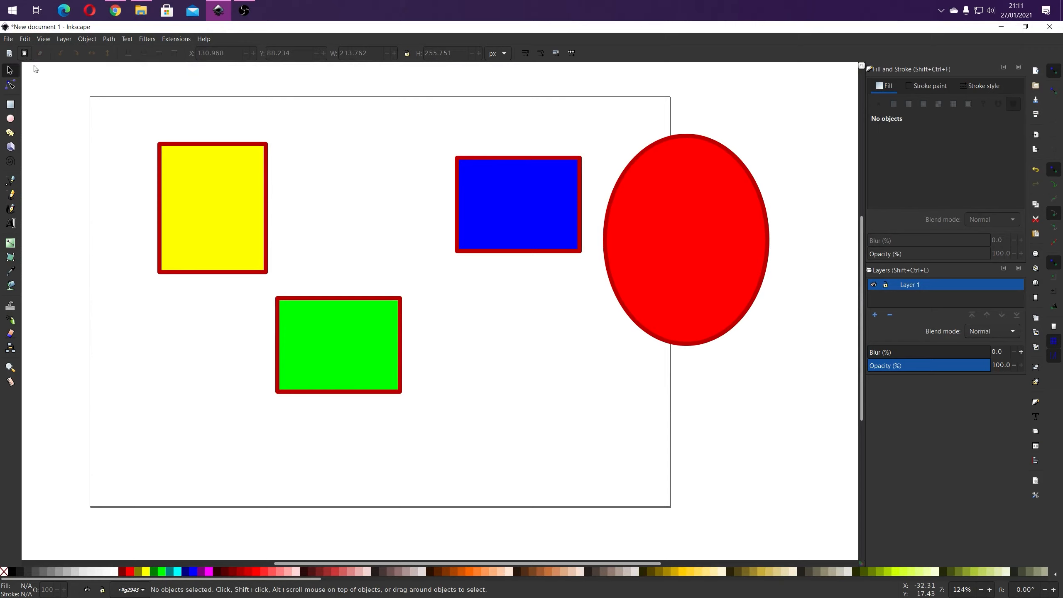
# Move the yellow rectangle above the green one to about X 346, Y 67 px and deselect it.
pyautogui.click(236, 202)
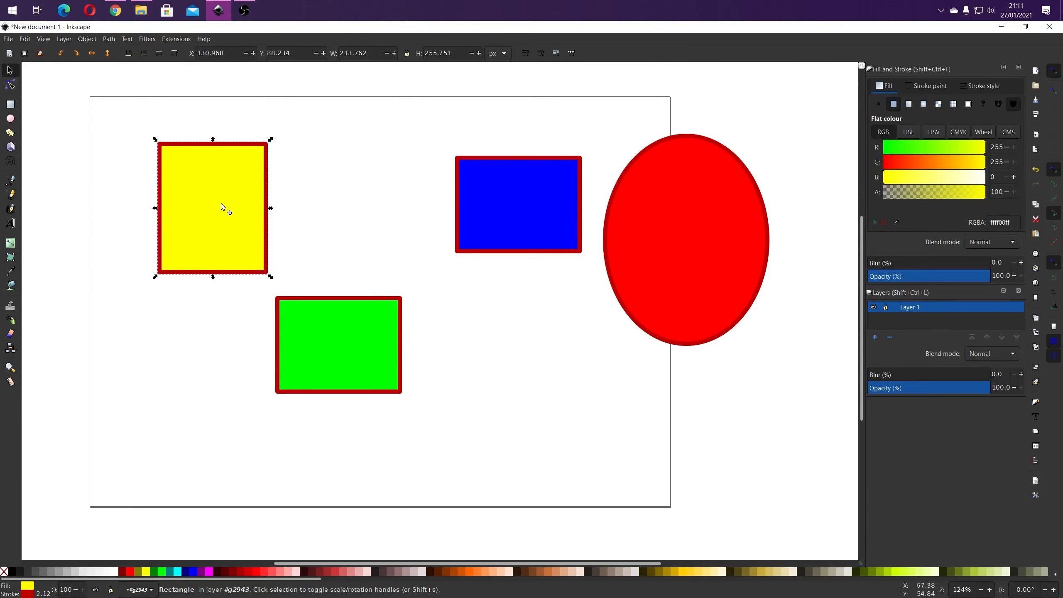
pyautogui.moveTo(226, 203); pyautogui.dragTo(352, 203)
pyautogui.click(431, 290)
pyautogui.click(343, 228)
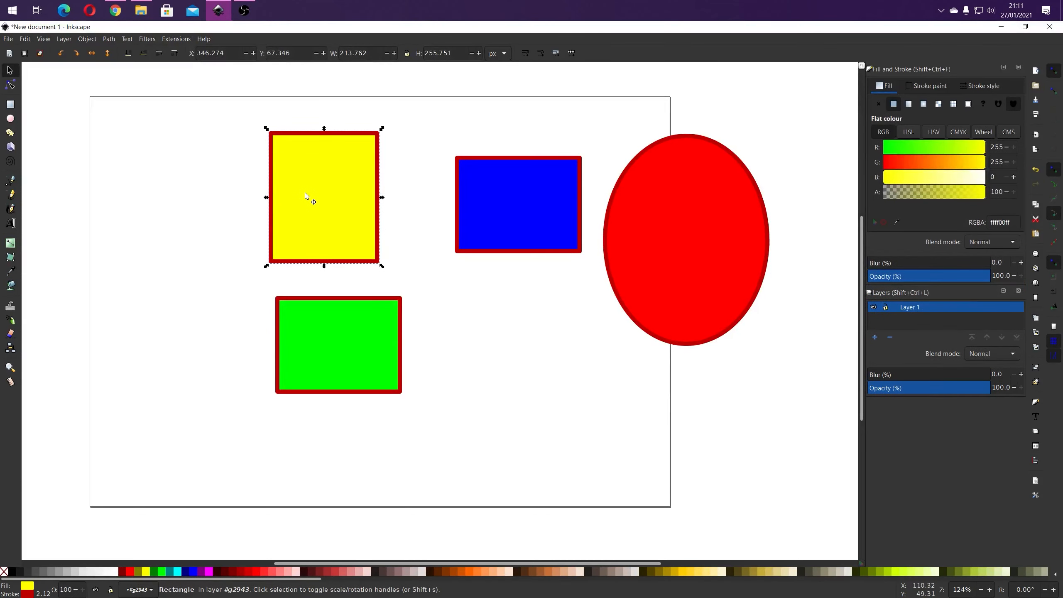
pyautogui.click(560, 306)
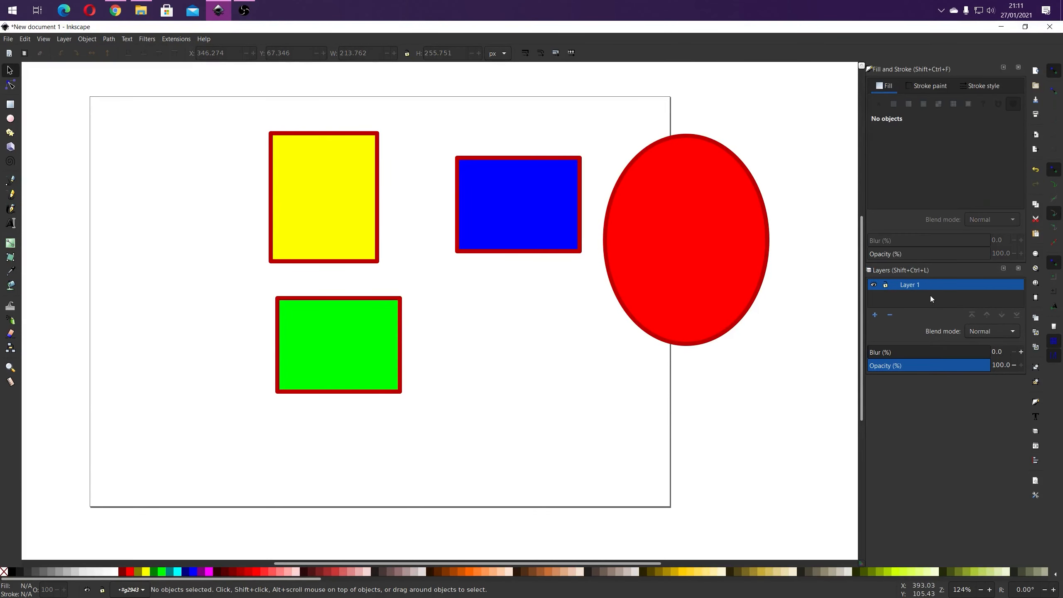
# Add Layer 2 as a sublayer of Layer 1, try selecting all objects in all layers, and make Layer 2 current.
pyautogui.click(873, 316)
pyautogui.click(567, 351)
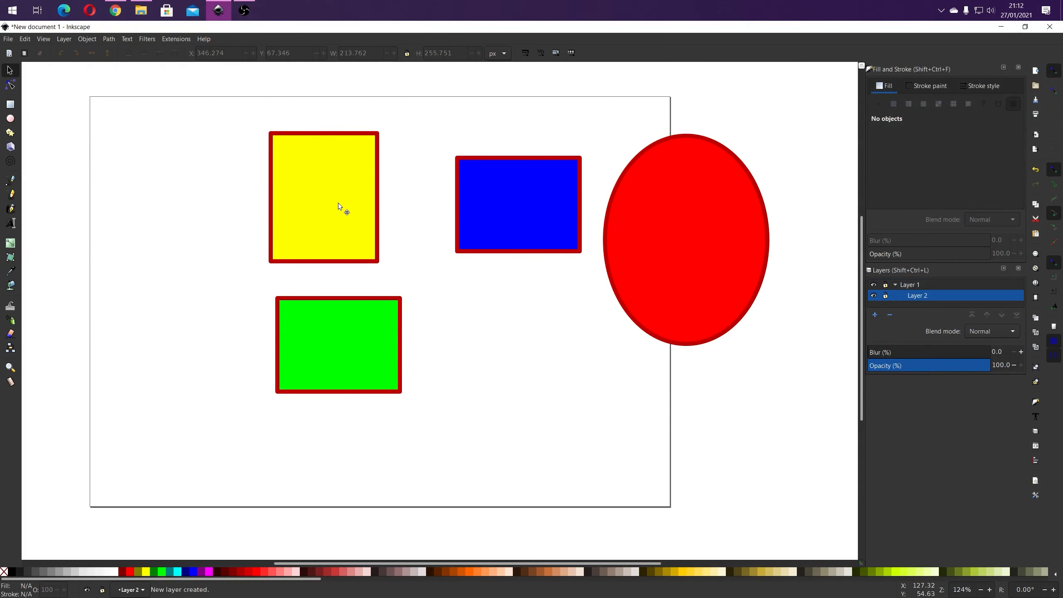
pyautogui.hotkey('ctrl', 'alt', 'a')
pyautogui.click(917, 296)
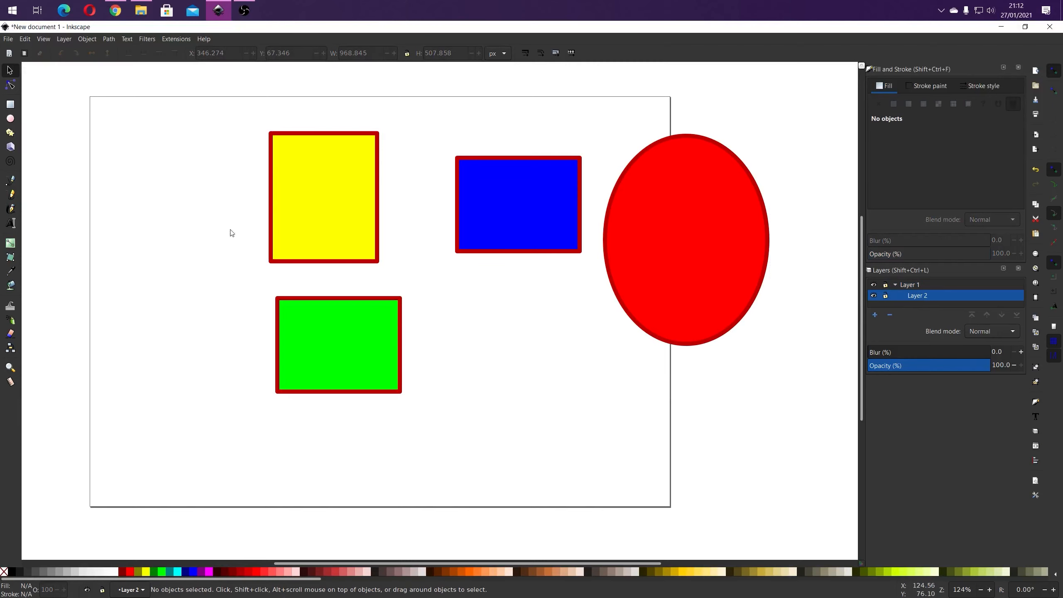
# Draw a rectangle about 46 by 49 mm on Layer 2, beside the yellow rectangle, and return to the selection tool.
pyautogui.click(10, 105)
pyautogui.moveTo(155, 186); pyautogui.dragTo(250, 284)
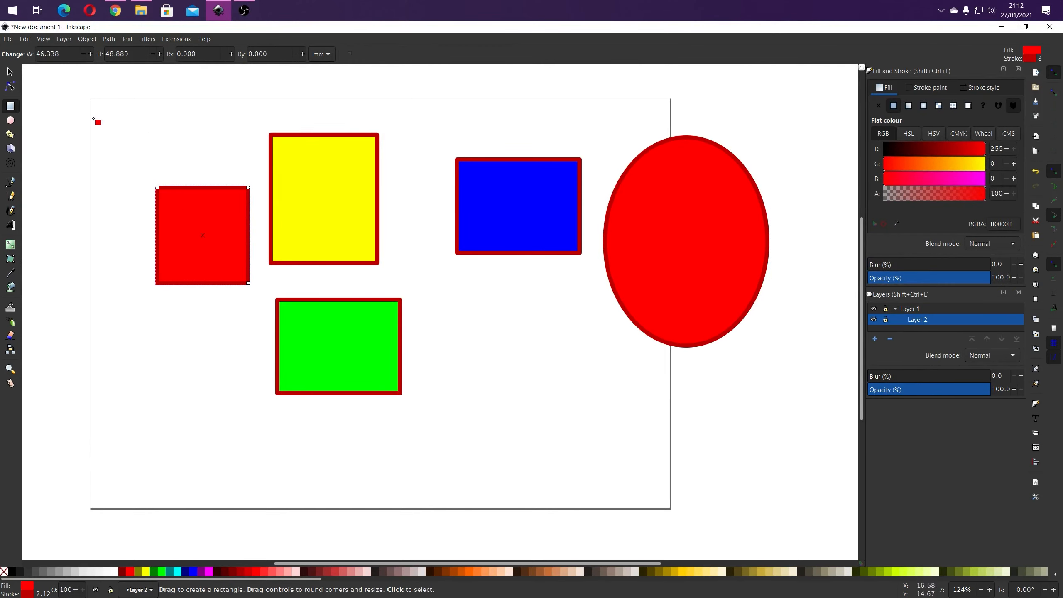
pyautogui.click(9, 71)
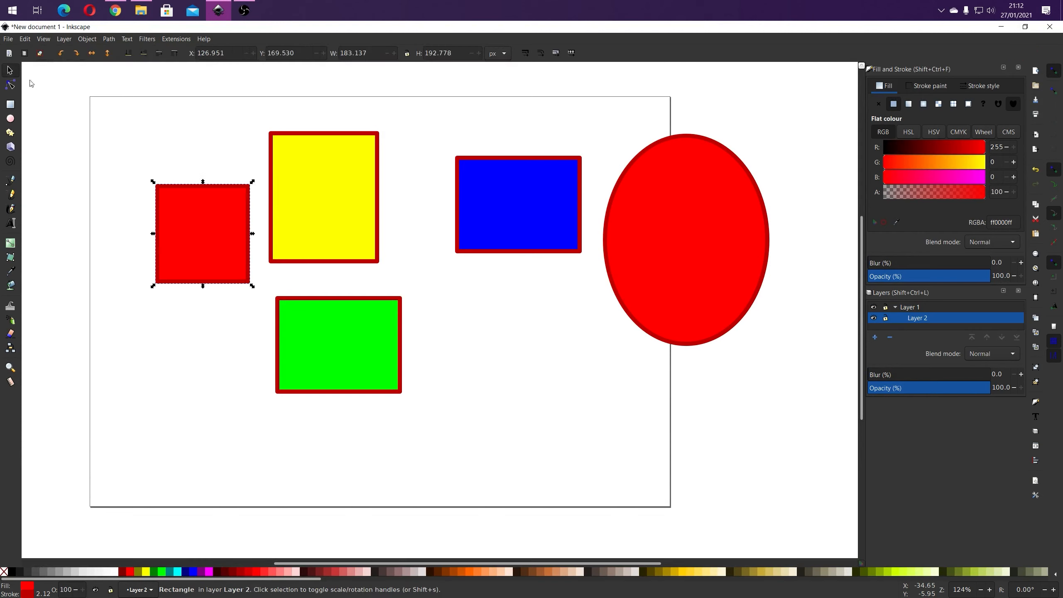
# Hide and show Layer 2 and its parent Layer 1 repeatedly to compare what each contains, leaving both visible.
pyautogui.click(874, 318)
pyautogui.click(874, 318)
pyautogui.doubleClick(874, 318)
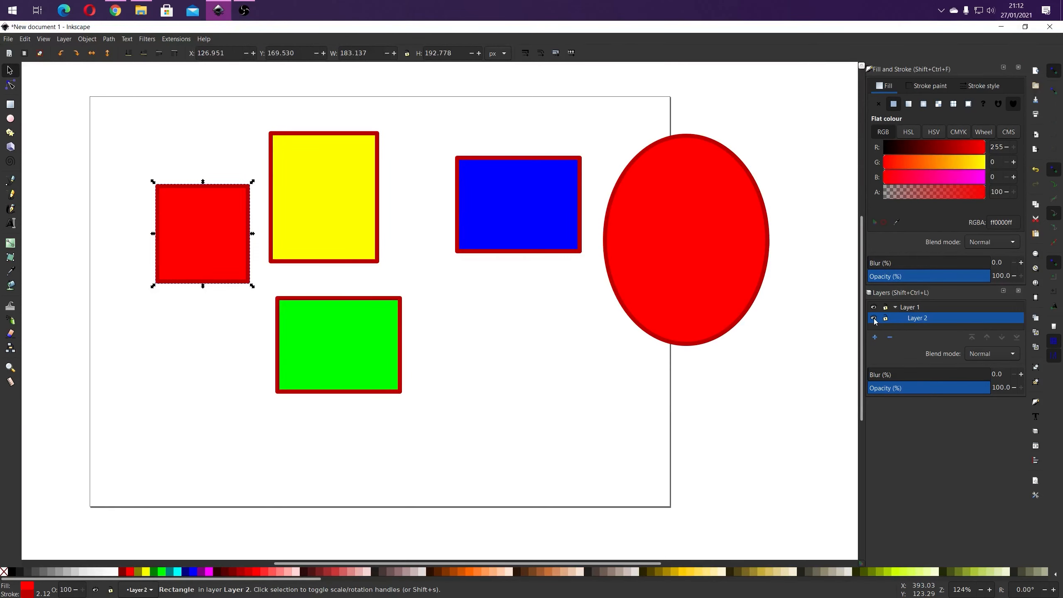
pyautogui.click(873, 307)
pyautogui.click(873, 309)
pyautogui.click(874, 309)
pyautogui.click(873, 309)
pyautogui.click(873, 309)
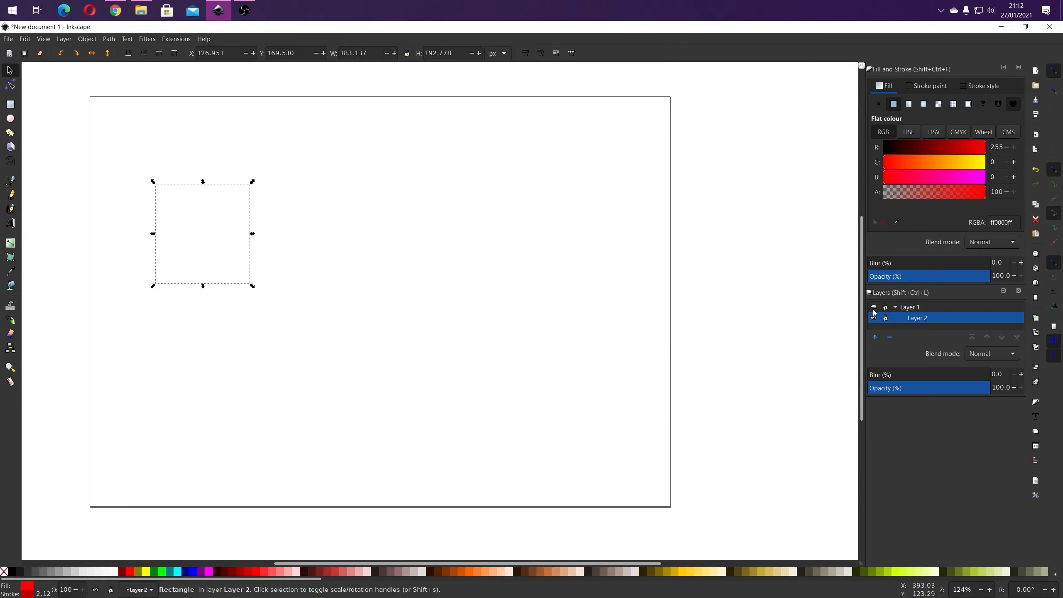
pyautogui.click(874, 308)
# Move Layer 2 out of Layer 1 to sit above it, and toggle Layer 1's visibility, leaving it visible.
pyautogui.moveTo(910, 320); pyautogui.dragTo(905, 301)
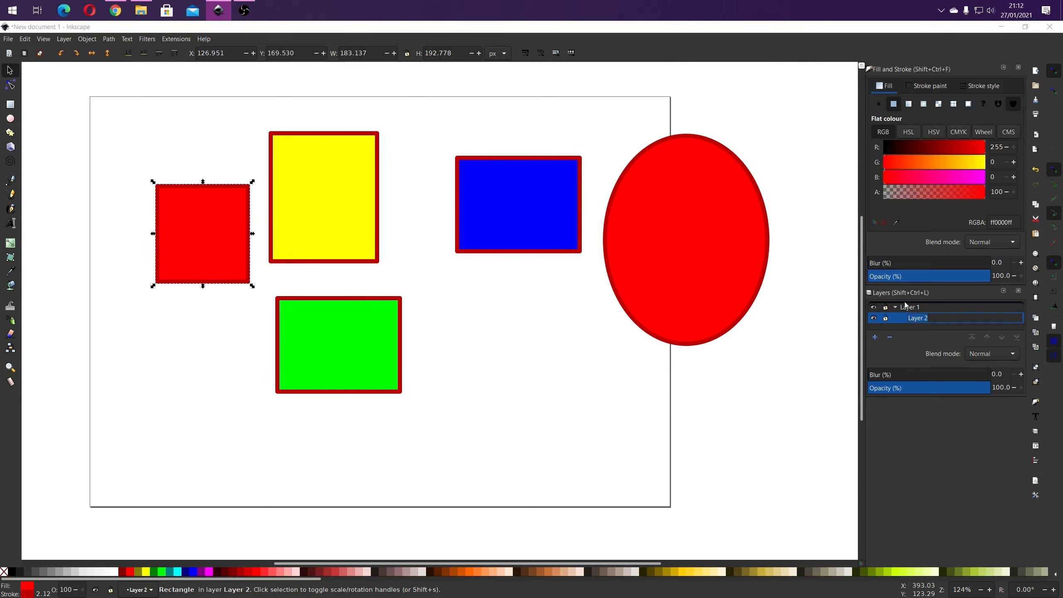
pyautogui.click(874, 296)
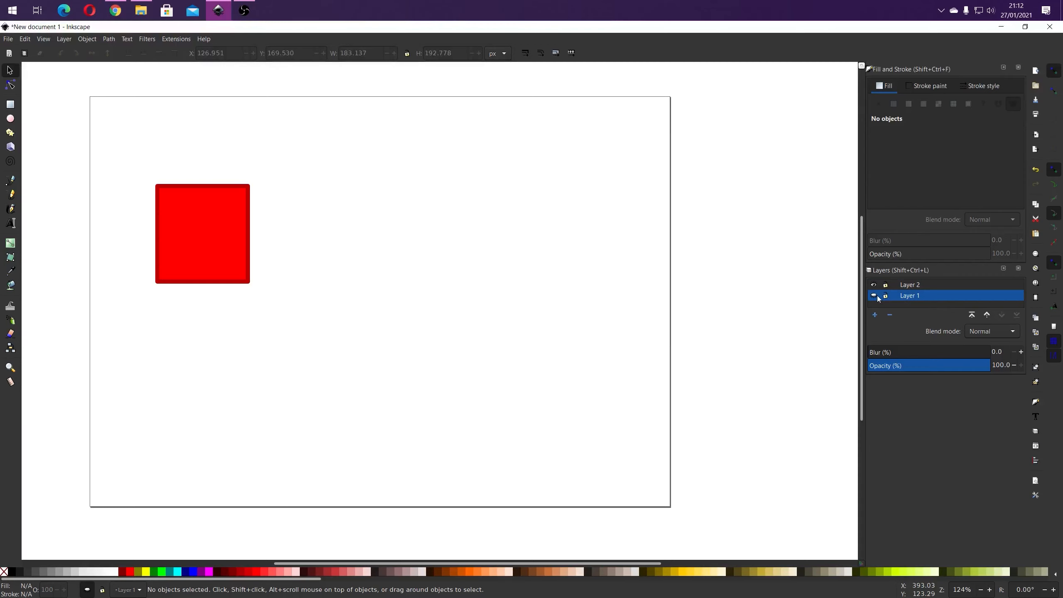
pyautogui.click(873, 296)
pyautogui.click(873, 296)
pyautogui.click(875, 296)
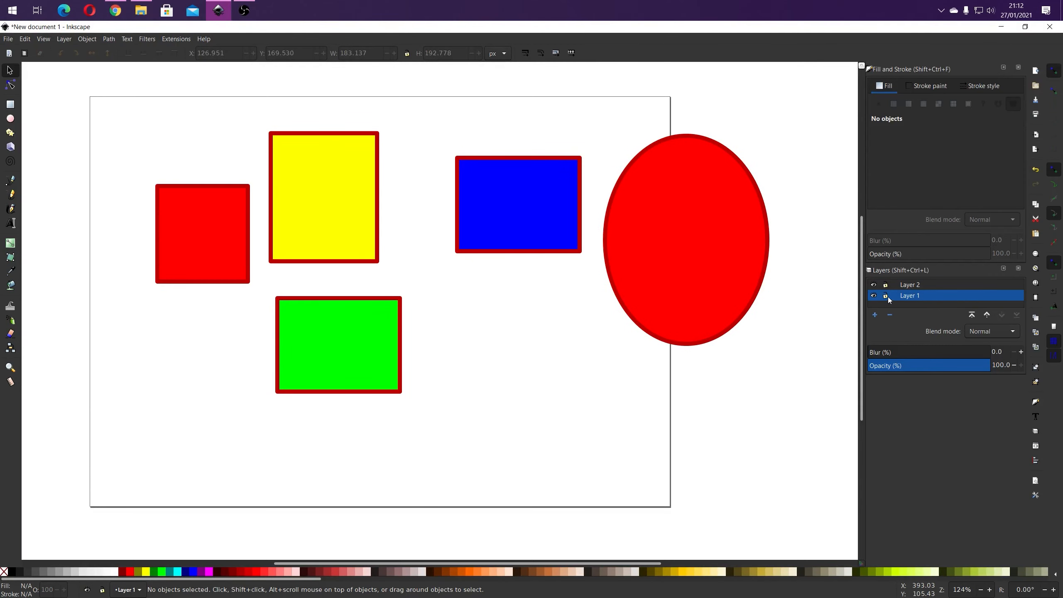
# Lock Layer 2 and toggle its visibility several times, leaving it visible.
pyautogui.click(886, 285)
pyautogui.click(874, 285)
pyautogui.click(874, 285)
pyautogui.click(874, 285)
pyautogui.click(874, 285)
pyautogui.click(874, 286)
pyautogui.click(874, 285)
# Select all objects in the visible and unlocked layers, move them to about X 207, Y 63 px, and deselect them.
pyautogui.click(24, 53)
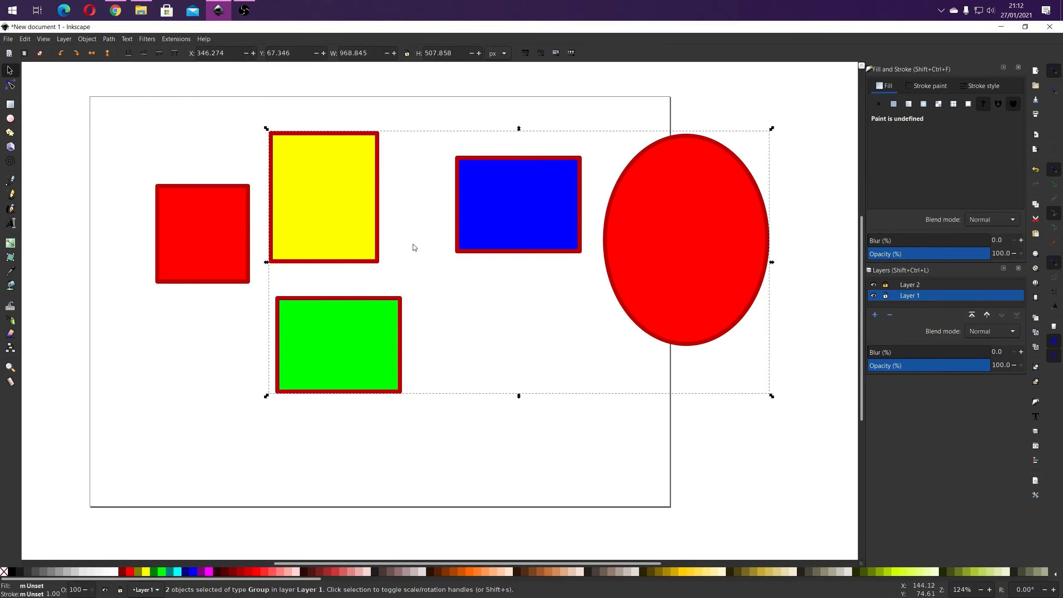
pyautogui.moveTo(340, 230); pyautogui.dragTo(323, 211)
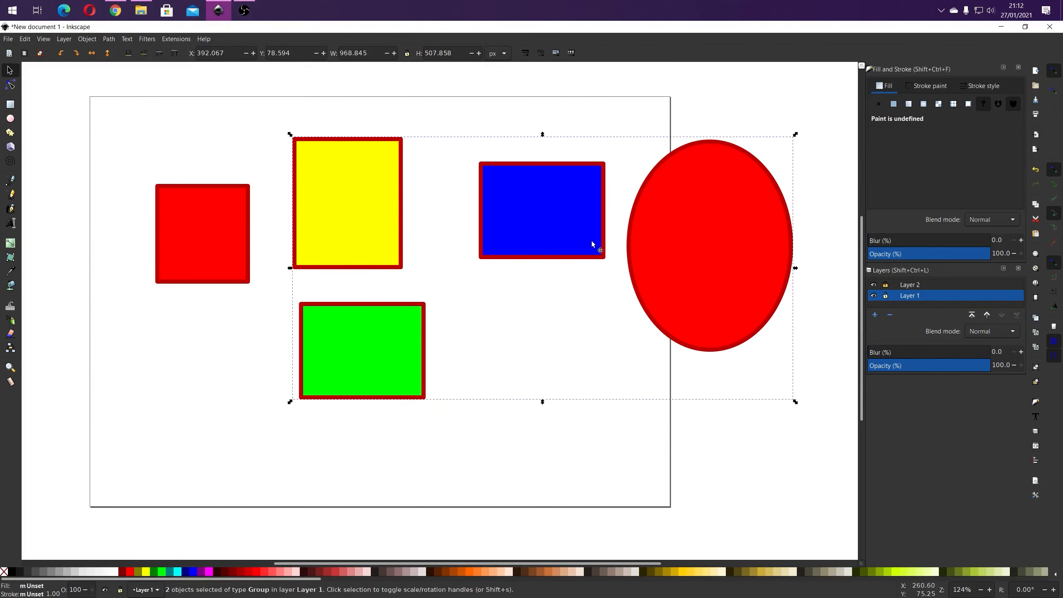
pyautogui.moveTo(525, 220); pyautogui.dragTo(505, 205)
pyautogui.moveTo(360, 208); pyautogui.dragTo(301, 215)
pyautogui.click(683, 355)
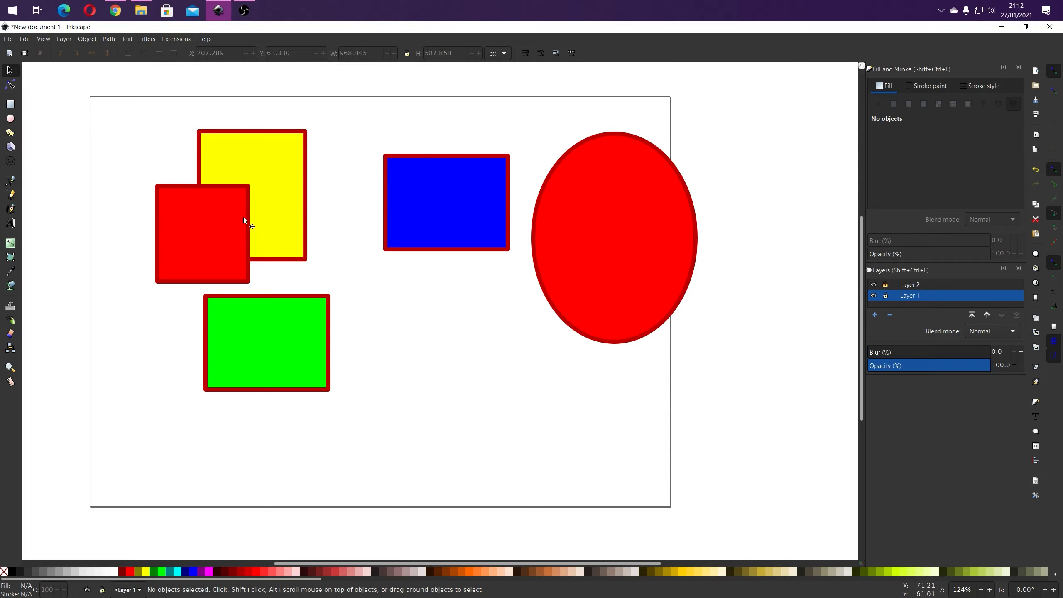
# Unlock Layer 2 and select its red rectangle.
pyautogui.click(886, 285)
pyautogui.hotkey('ctrl', 'a')
pyautogui.click(162, 209)
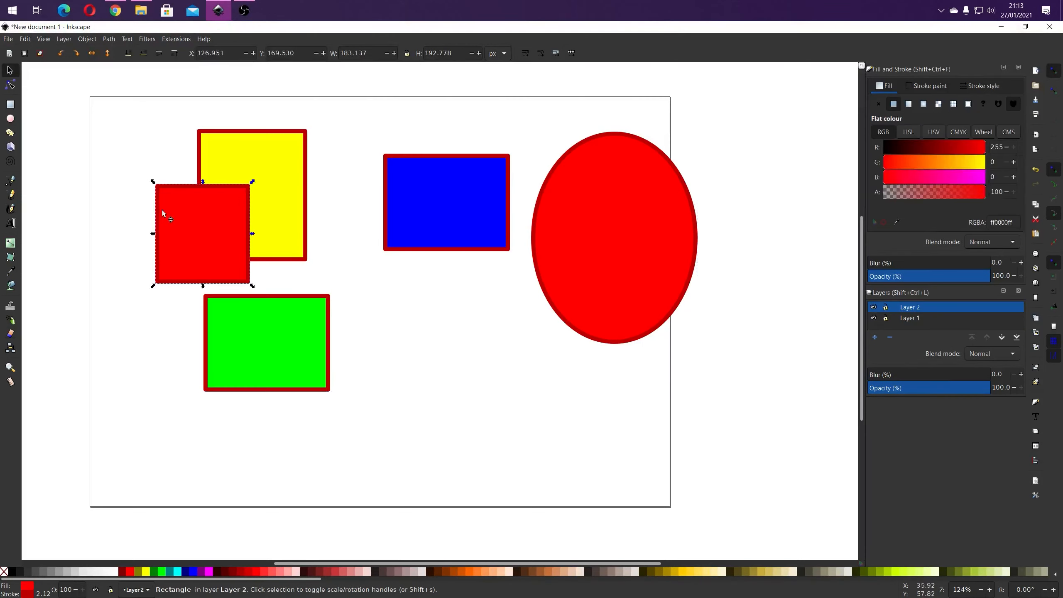
# Select and deselect the group on Layer 1 through its yellow and green rectangles to check which shapes belong together.
pyautogui.click(251, 173)
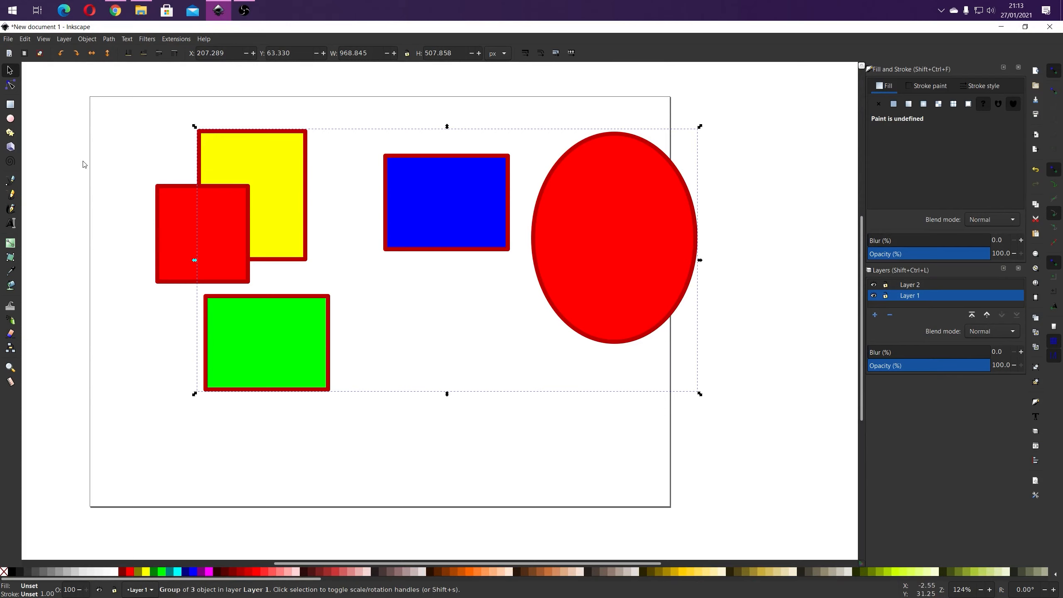
pyautogui.click(64, 215)
pyautogui.click(229, 180)
pyautogui.press('Escape')
pyautogui.click(212, 174)
pyautogui.click(134, 170)
pyautogui.click(254, 337)
pyautogui.click(404, 447)
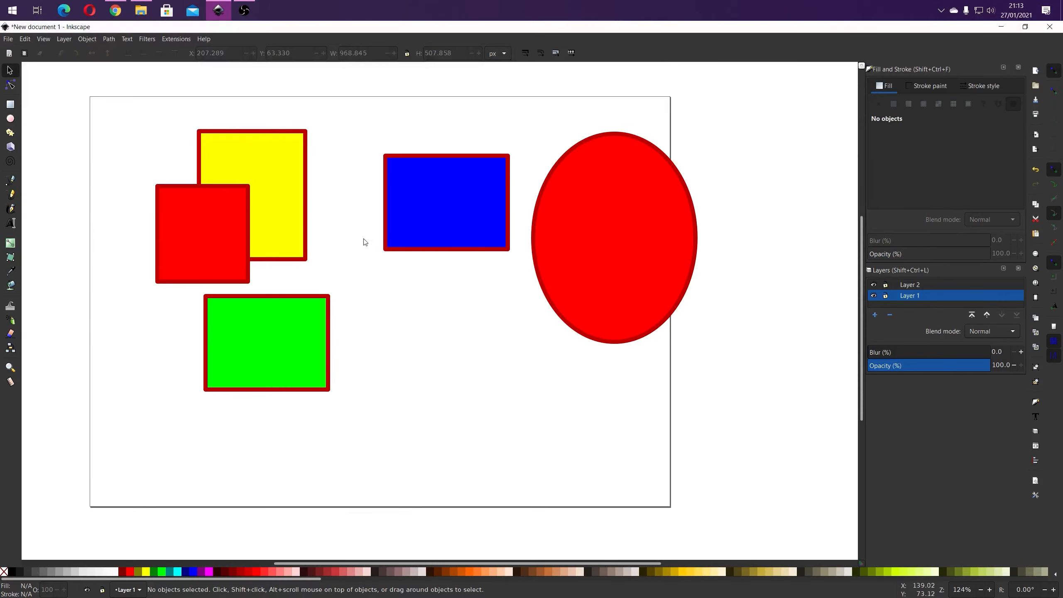
# Enter the group on Layer 1, move the blue rectangle and ellipse subgroup to about X 532, Y 121 px, and ungroup it.
pyautogui.doubleClick(409, 233)
pyautogui.click(421, 230)
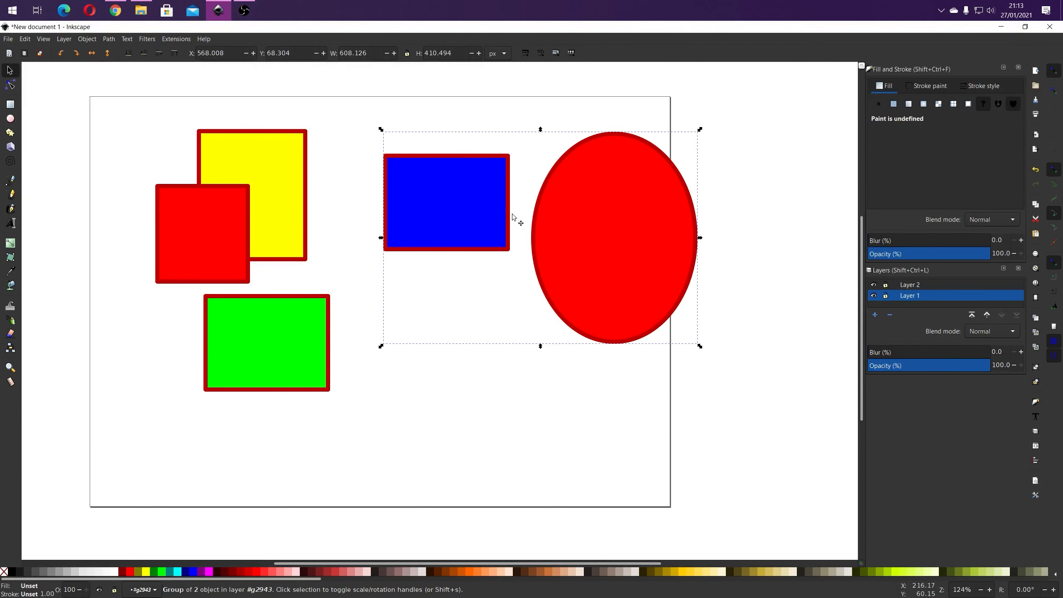
pyautogui.moveTo(475, 211); pyautogui.dragTo(457, 238)
pyautogui.rightClick(460, 224)
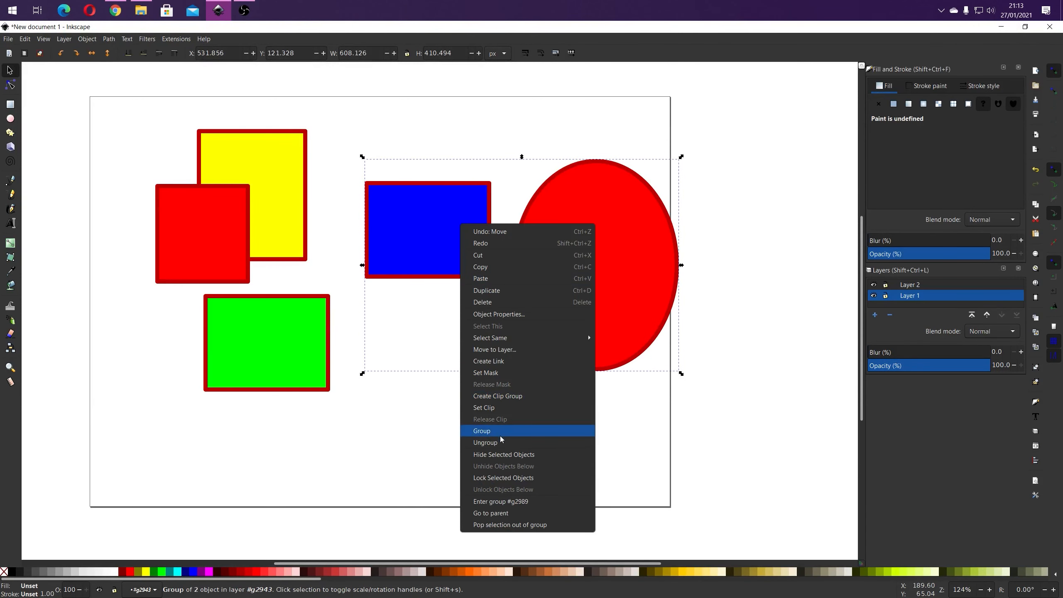
pyautogui.click(489, 443)
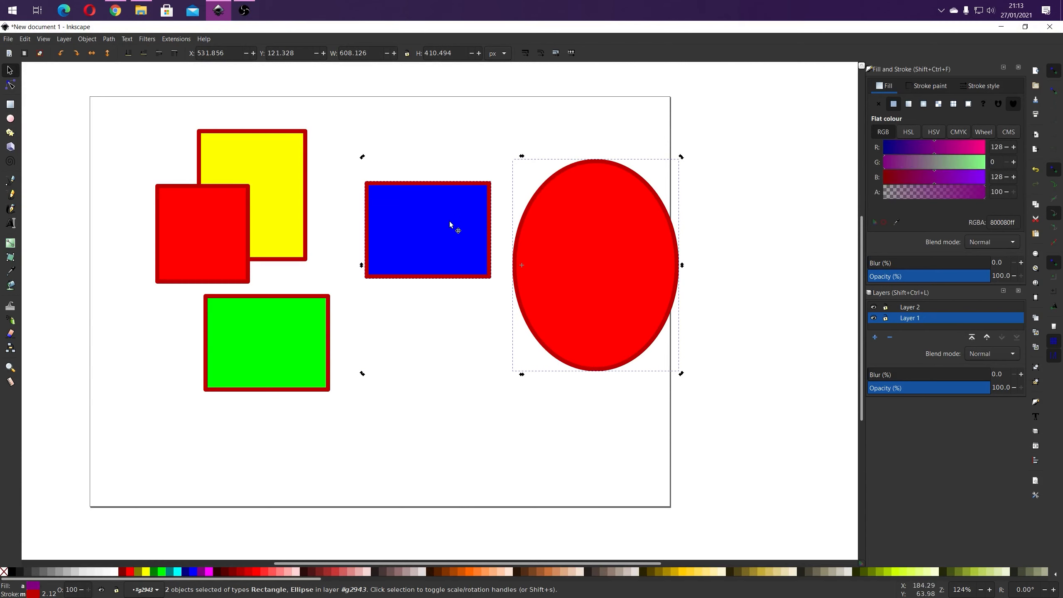
# Select the blue rectangle and the ellipse individually, move the rectangle partly behind the ellipse to about X 634, Y 165 px, and deselect it.
pyautogui.click(444, 144)
pyautogui.click(456, 209)
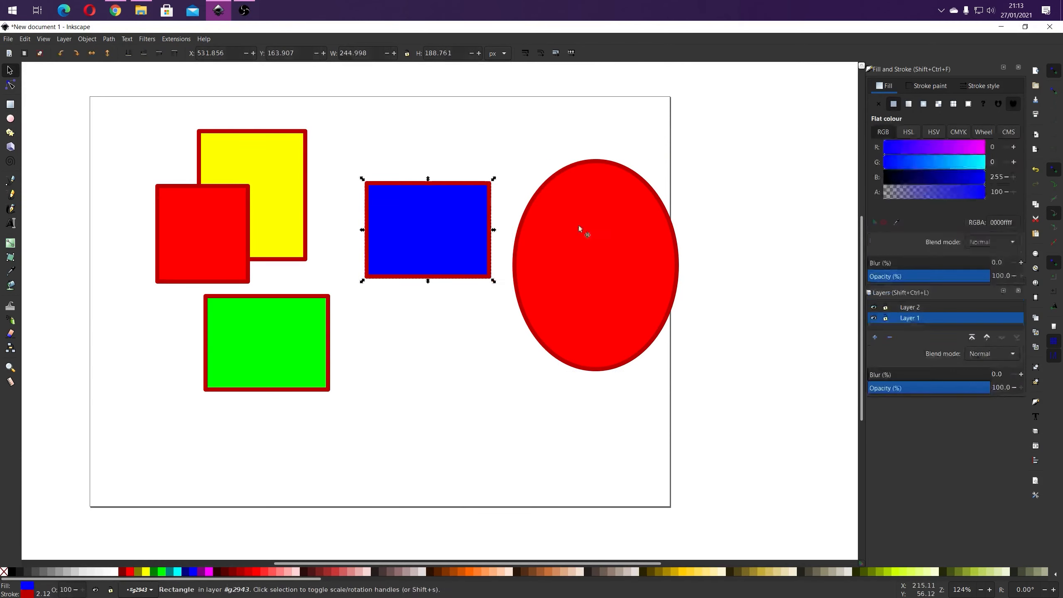
pyautogui.click(582, 226)
pyautogui.click(473, 220)
pyautogui.click(540, 226)
pyautogui.click(435, 248)
pyautogui.moveTo(434, 247); pyautogui.dragTo(487, 245)
pyautogui.click(406, 129)
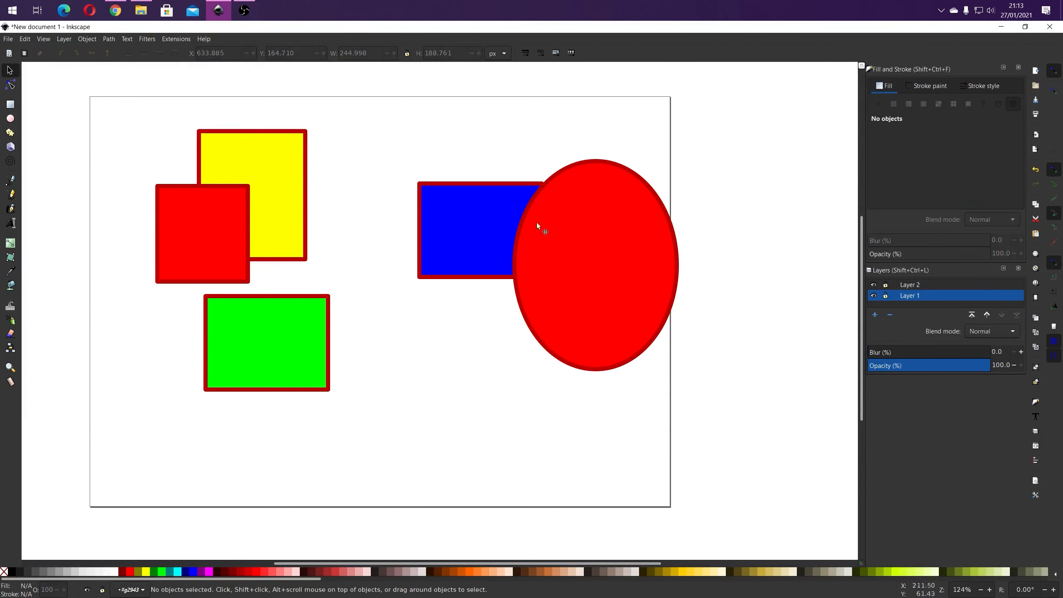
# Rotate the red ellipse 90° counter-clockwise once and 90° clockwise four times.
pyautogui.click(537, 225)
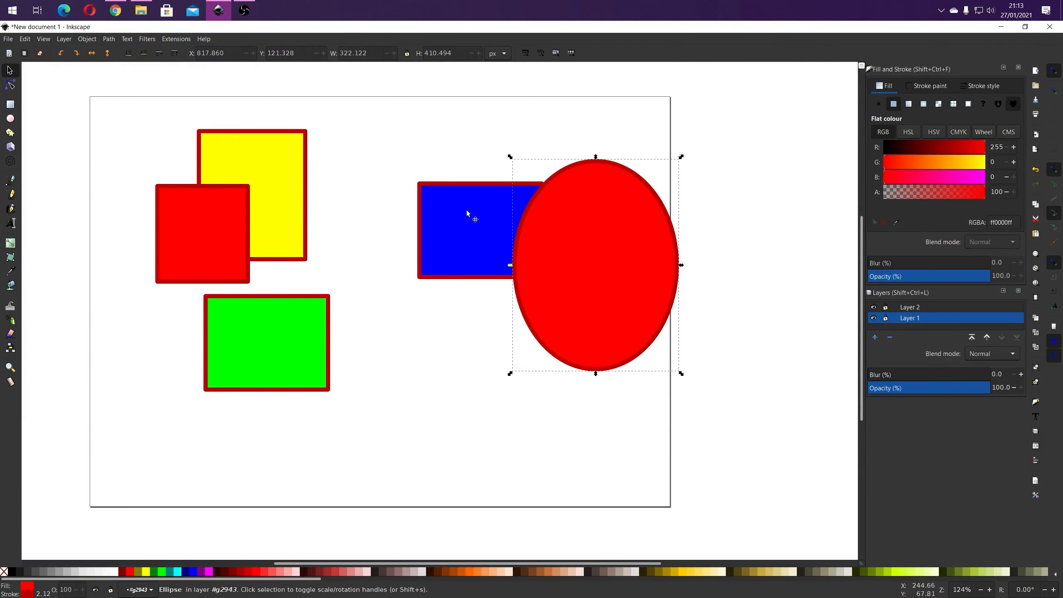
pyautogui.click(61, 55)
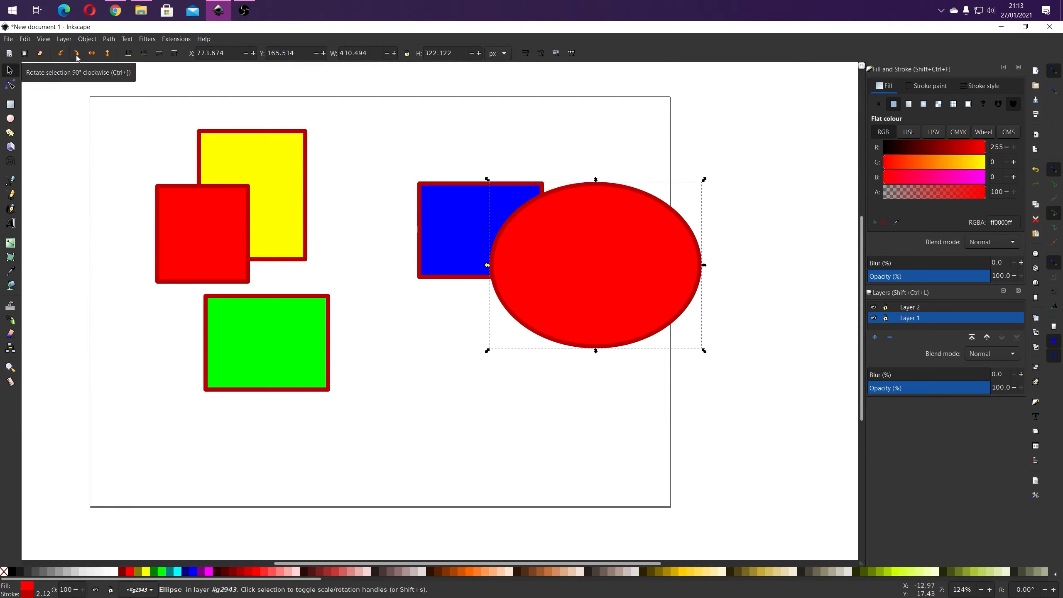
pyautogui.click(76, 56)
pyautogui.click(76, 57)
pyautogui.click(76, 56)
pyautogui.click(76, 56)
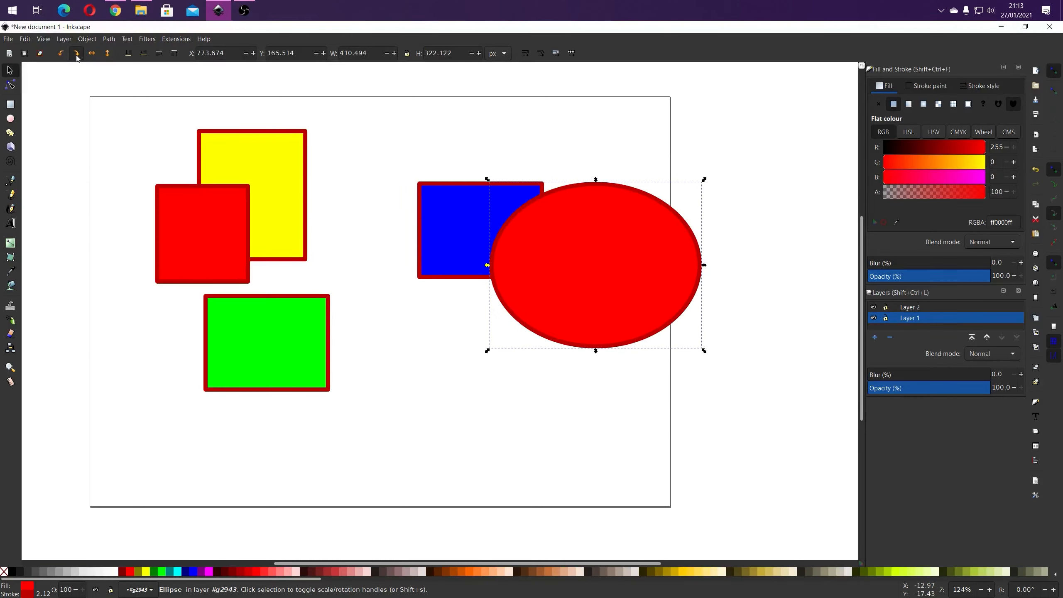
# Flip the blue rectangle horizontally twice about its own centre.
pyautogui.click(448, 238)
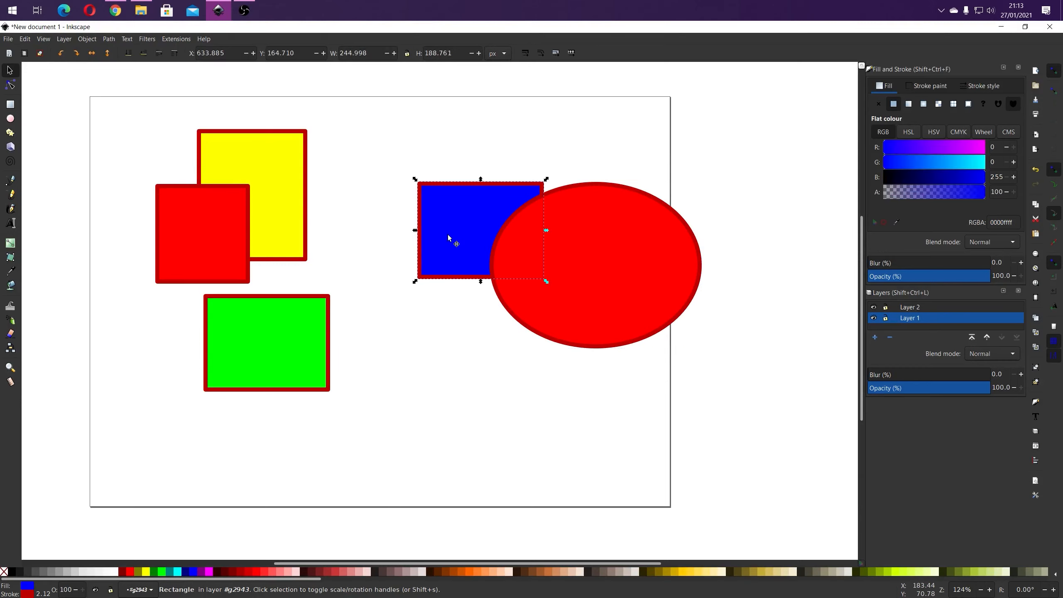
pyautogui.click(90, 56)
pyautogui.click(92, 54)
# Move the blue rectangle's rotation centre just outside its left edge and flip the rectangle horizontally three times about it.
pyautogui.click(446, 213)
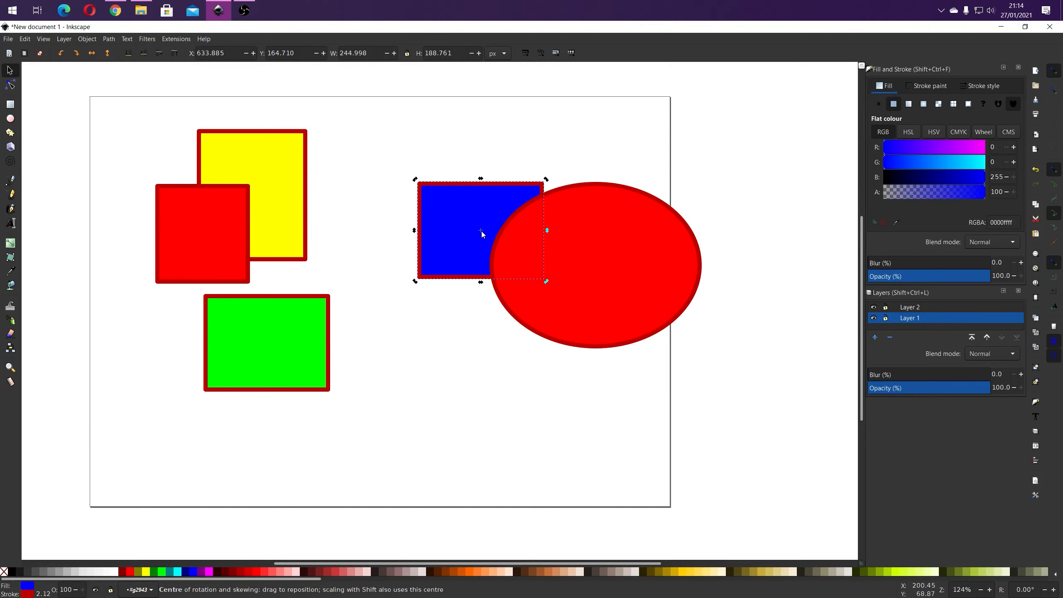
pyautogui.moveTo(481, 231); pyautogui.dragTo(409, 198)
pyautogui.click(92, 53)
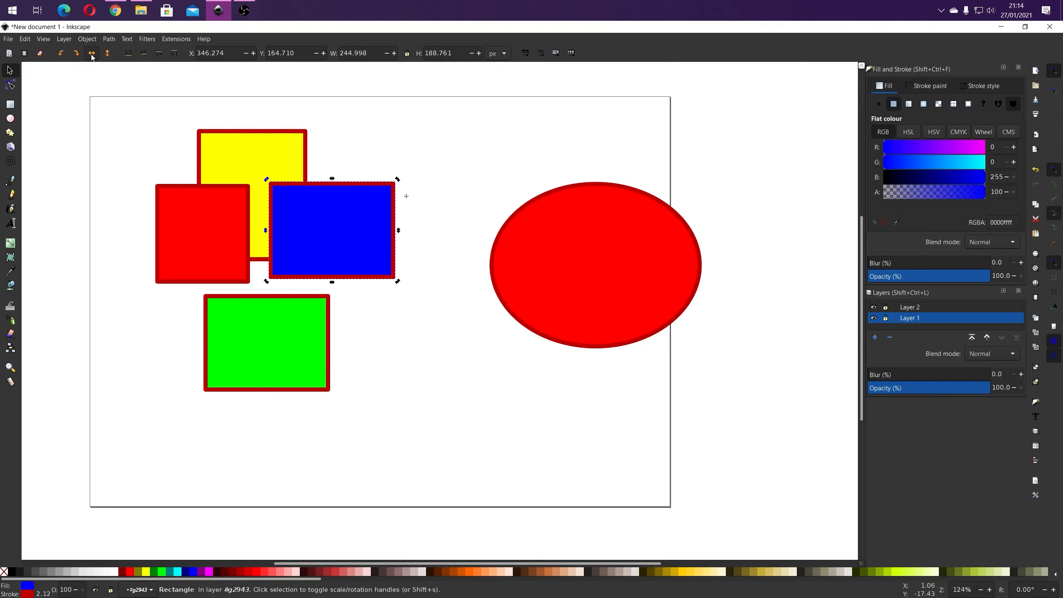
pyautogui.click(92, 53)
pyautogui.click(92, 53)
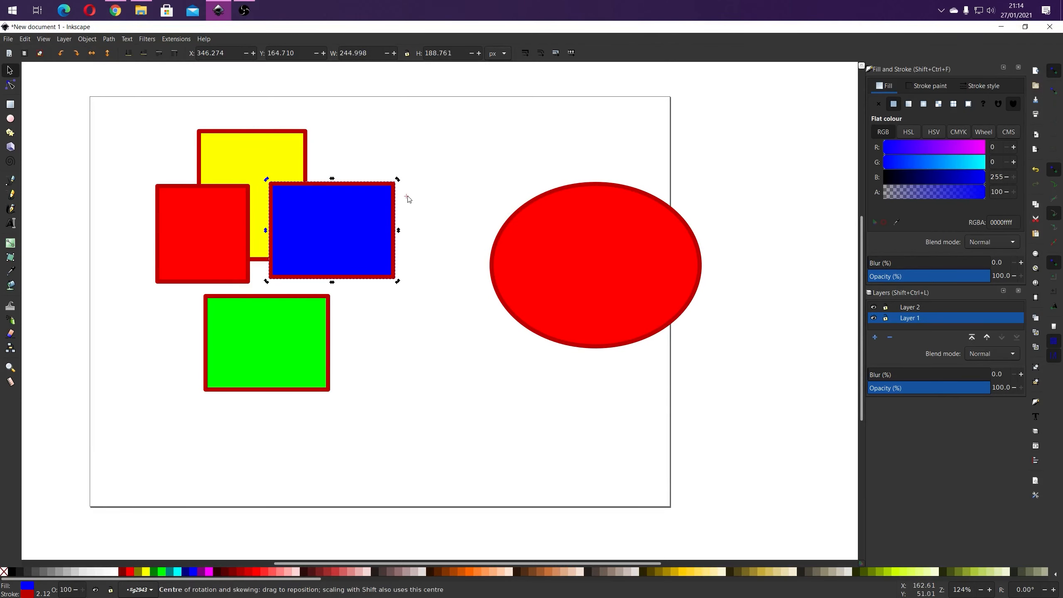
# Move the blue rectangle's rotation centre above its upper-right corner, then deselect and reselect the rectangle.
pyautogui.moveTo(406, 197); pyautogui.dragTo(400, 170)
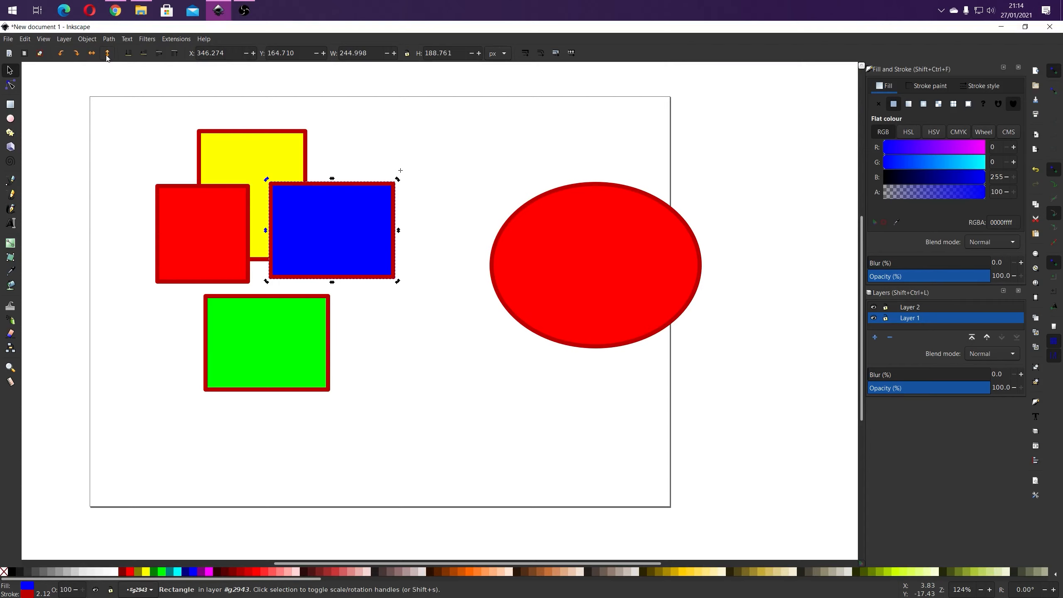
pyautogui.click(396, 149)
pyautogui.click(307, 215)
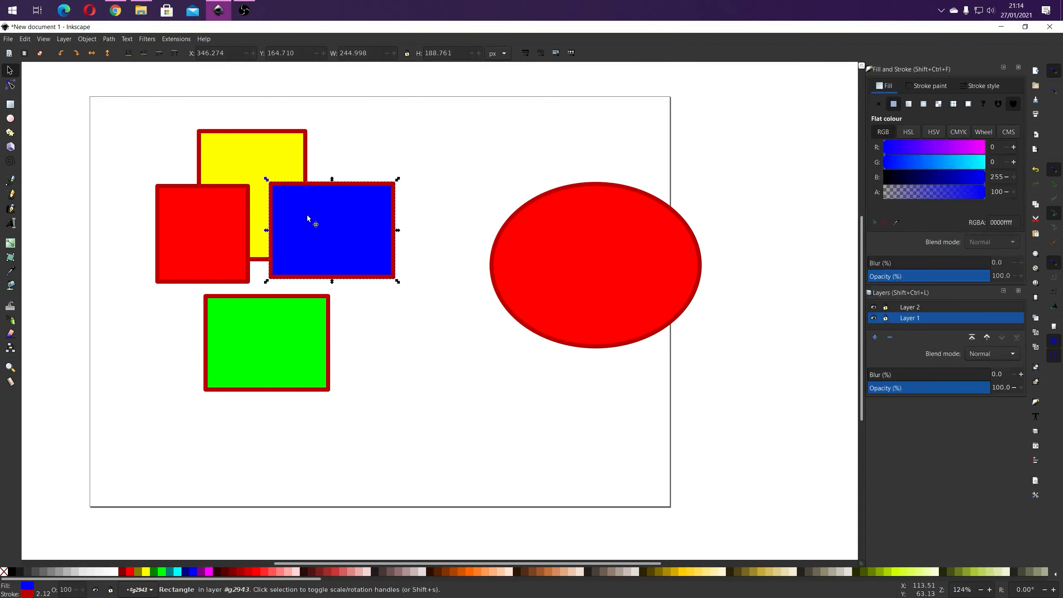
# Deselect the blue rectangle and select the red rectangle on Layer 2.
pyautogui.click(179, 157)
pyautogui.click(199, 157)
pyautogui.click(206, 215)
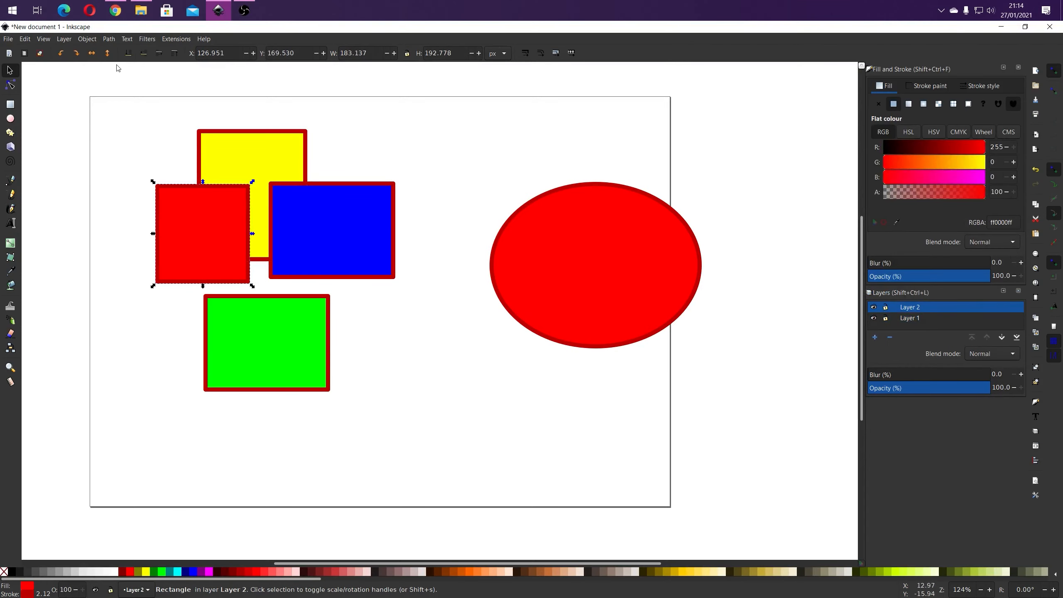
# Reselect the red rectangle on Layer 2 and try to lower it to the bottom of the stack.
pyautogui.click(146, 91)
pyautogui.click(177, 197)
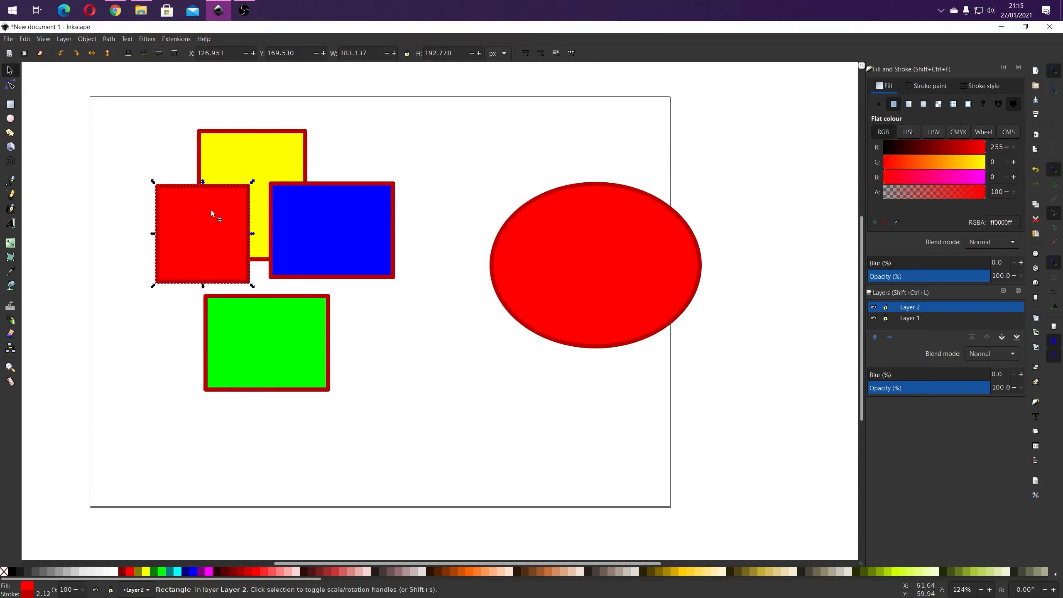
pyautogui.click(128, 54)
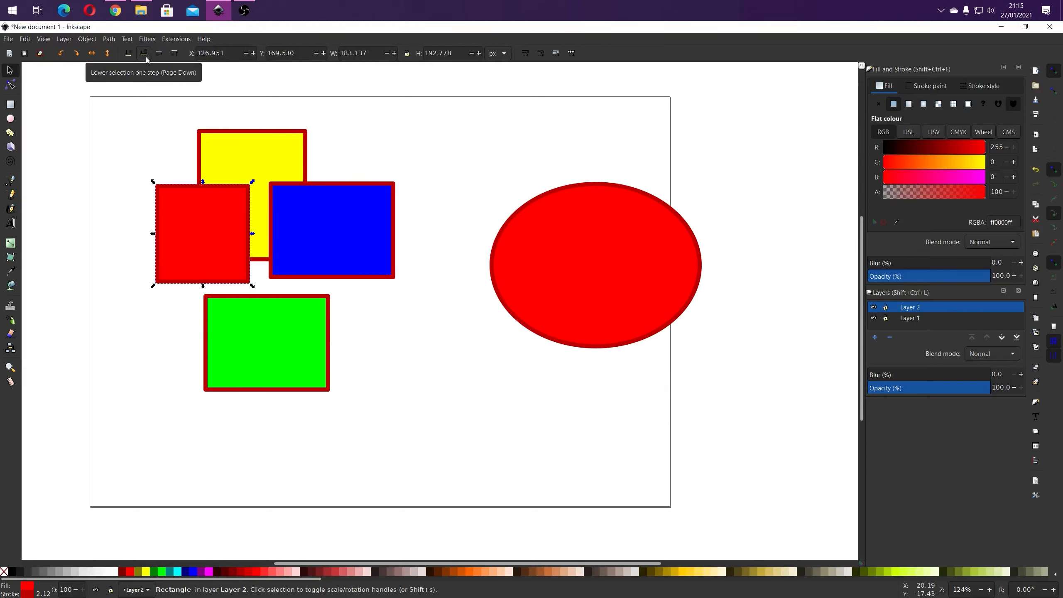
# Enter the group on Layer 1 and raise its yellow rectangle to the top of the stack.
pyautogui.click(223, 151)
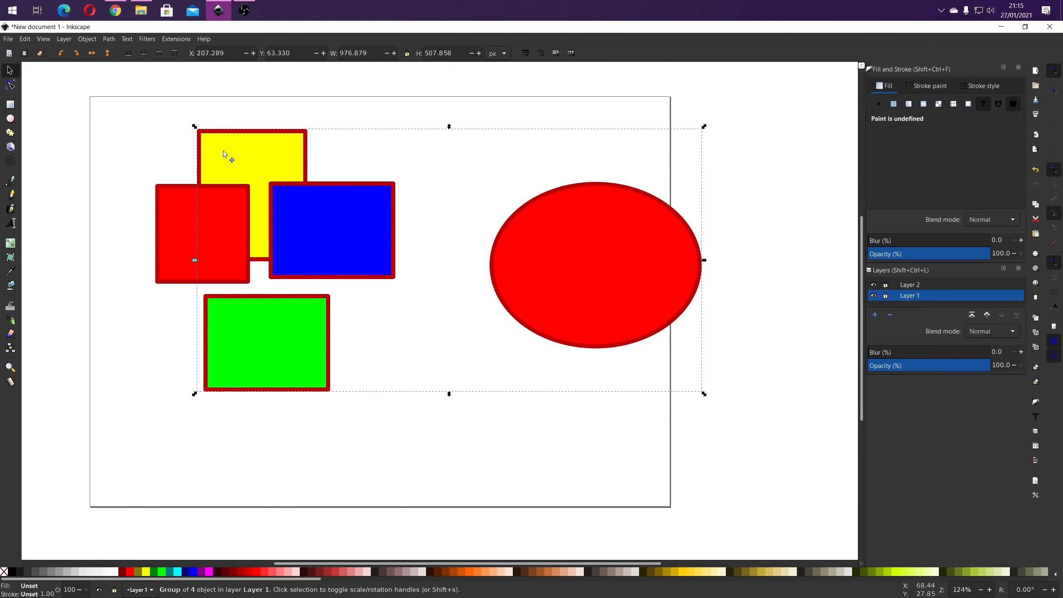
pyautogui.press('Escape')
pyautogui.doubleClick(227, 155)
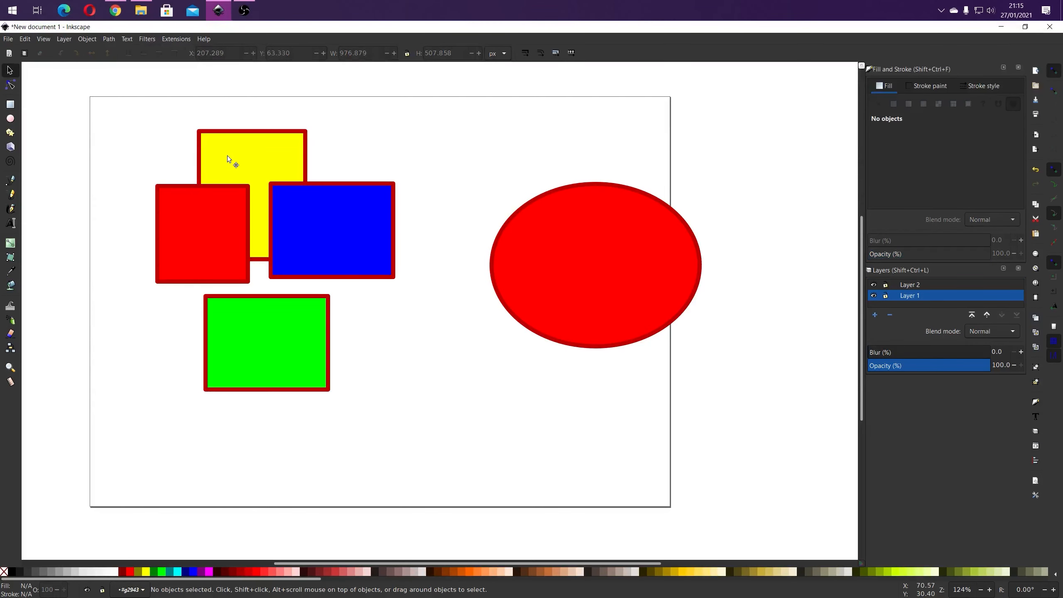
pyautogui.click(228, 156)
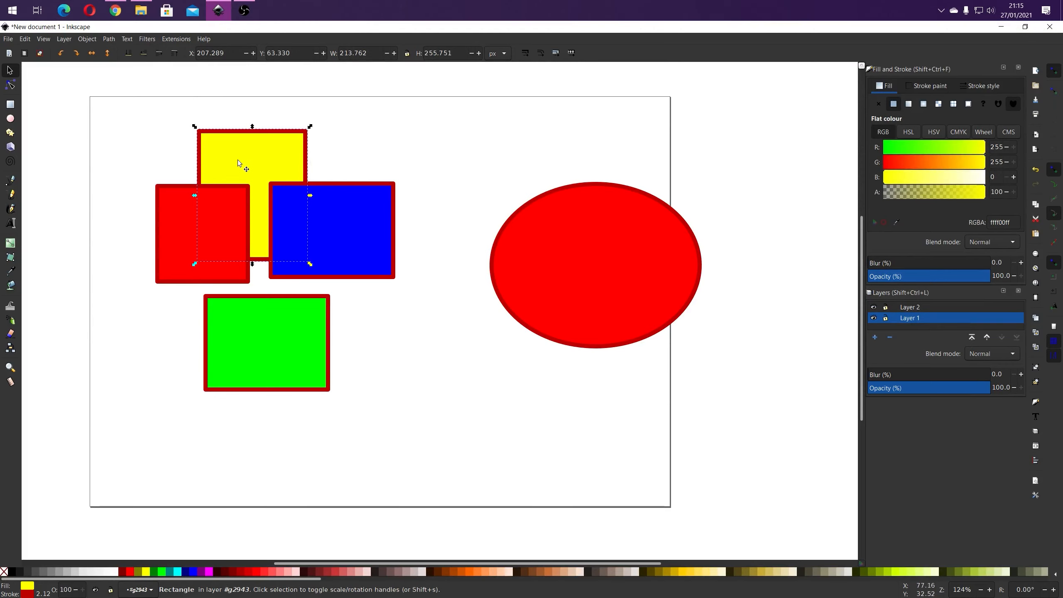
pyautogui.click(175, 55)
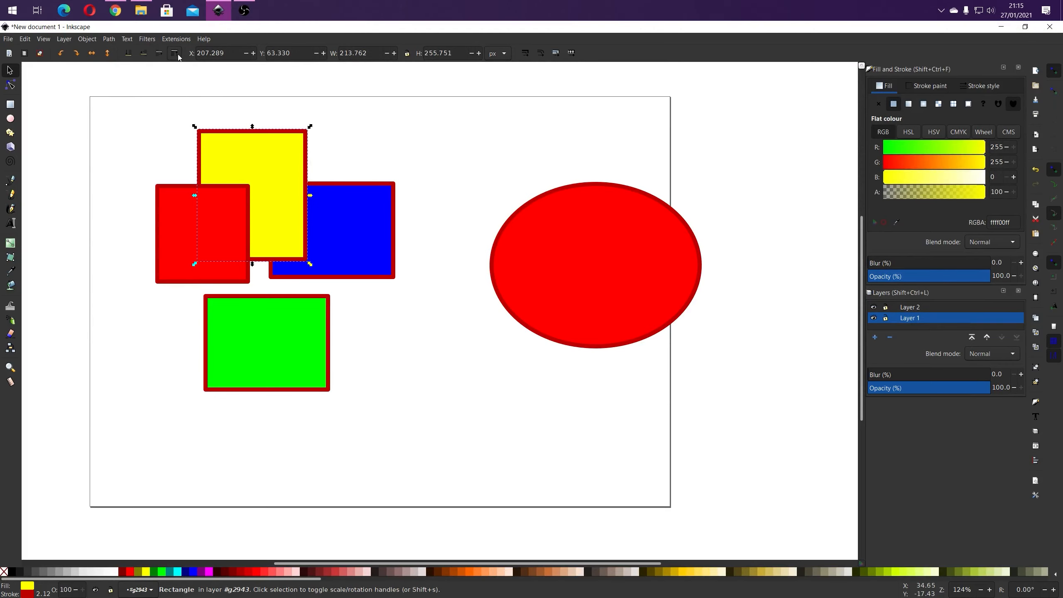
# Move the red rectangle on Layer 2 across the yellow and blue rectangles and delete it.
pyautogui.click(161, 224)
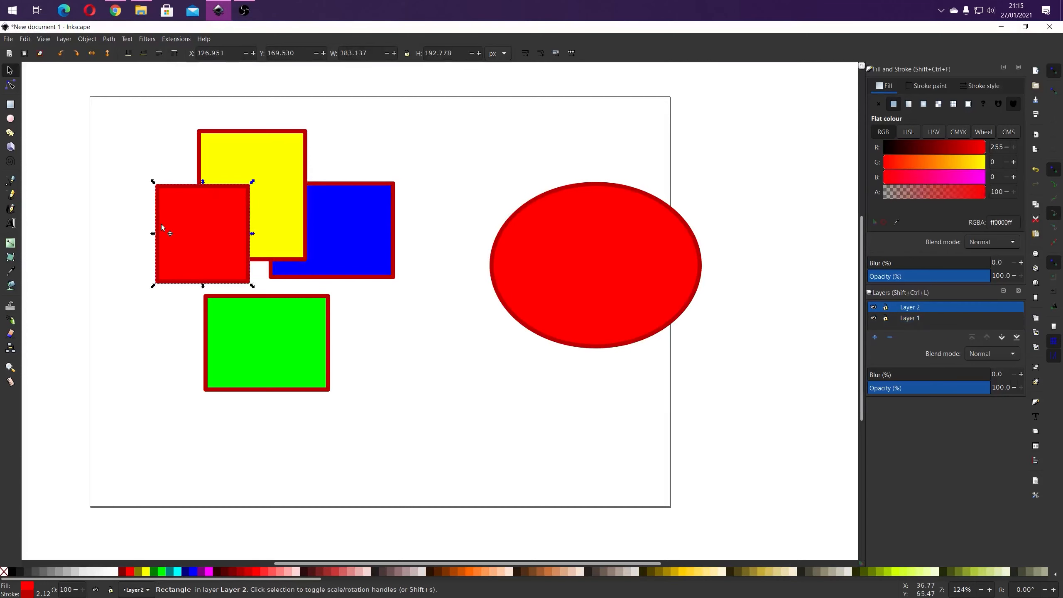
pyautogui.click(264, 161)
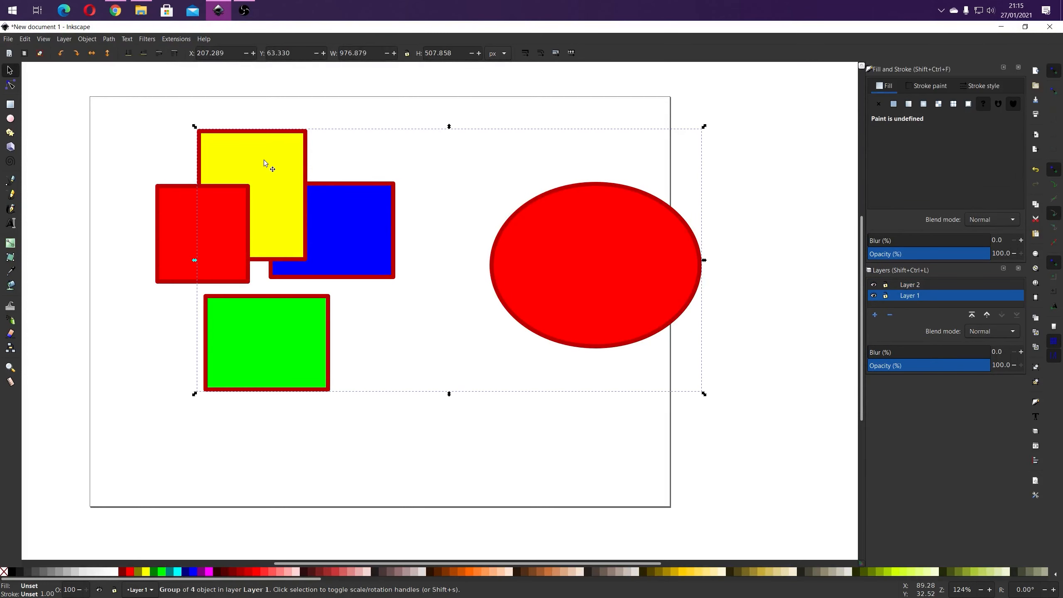
pyautogui.click(173, 217)
pyautogui.moveTo(211, 226); pyautogui.dragTo(304, 219)
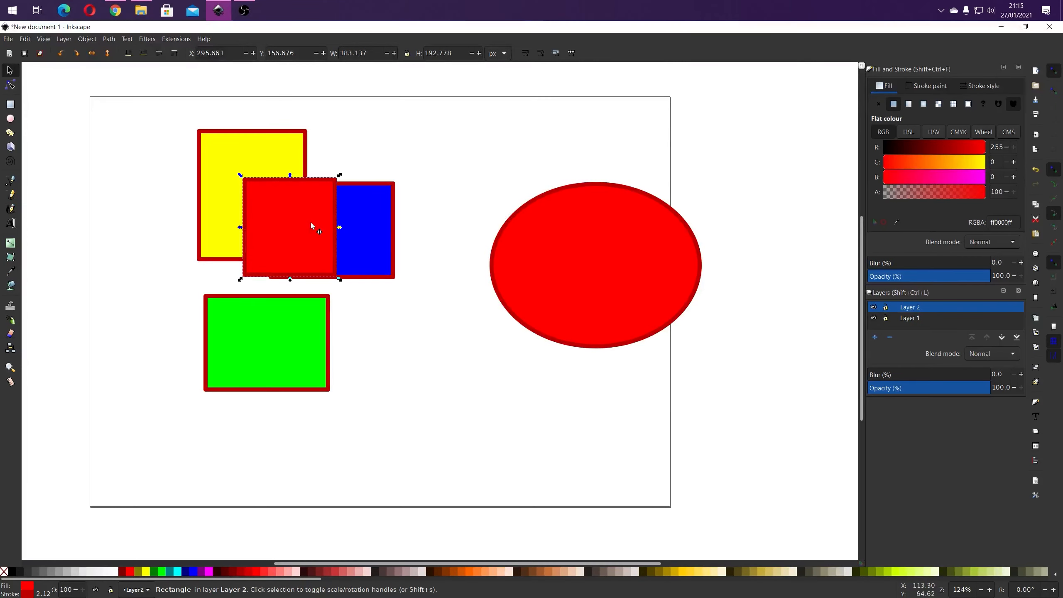
pyautogui.press('Delete')
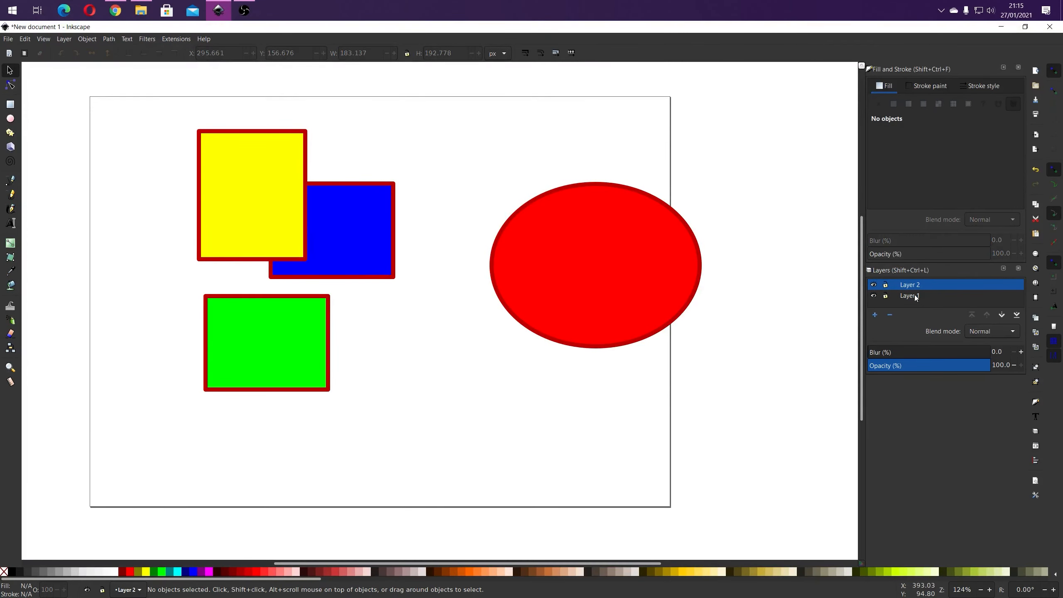
# Hide Layer 1 and show it again, and delete the empty Layer 2.
pyautogui.click(874, 295)
pyautogui.click(874, 295)
pyautogui.click(889, 315)
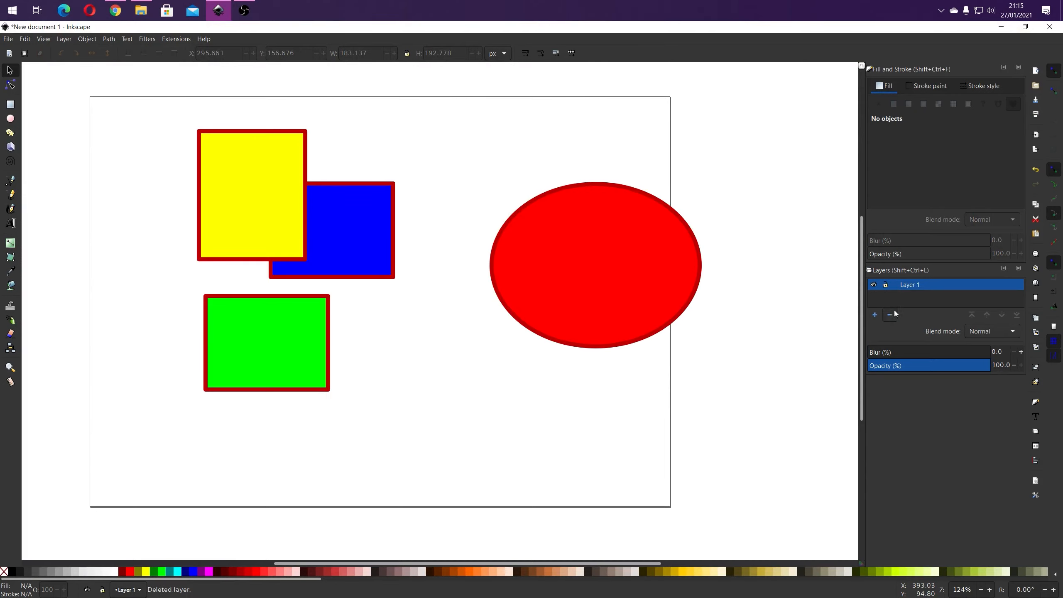
# Move the grouped green rectangle up until it overlaps the yellow and blue rectangles and raise it to the top of the stack.
pyautogui.click(288, 317)
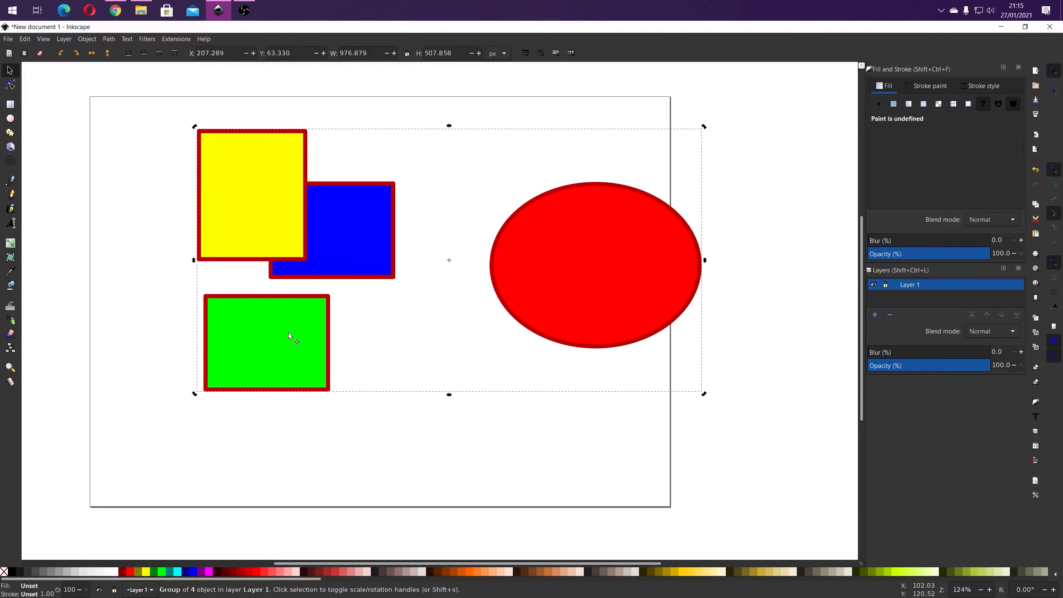
pyautogui.doubleClick(287, 333)
pyautogui.moveTo(296, 334); pyautogui.dragTo(296, 250)
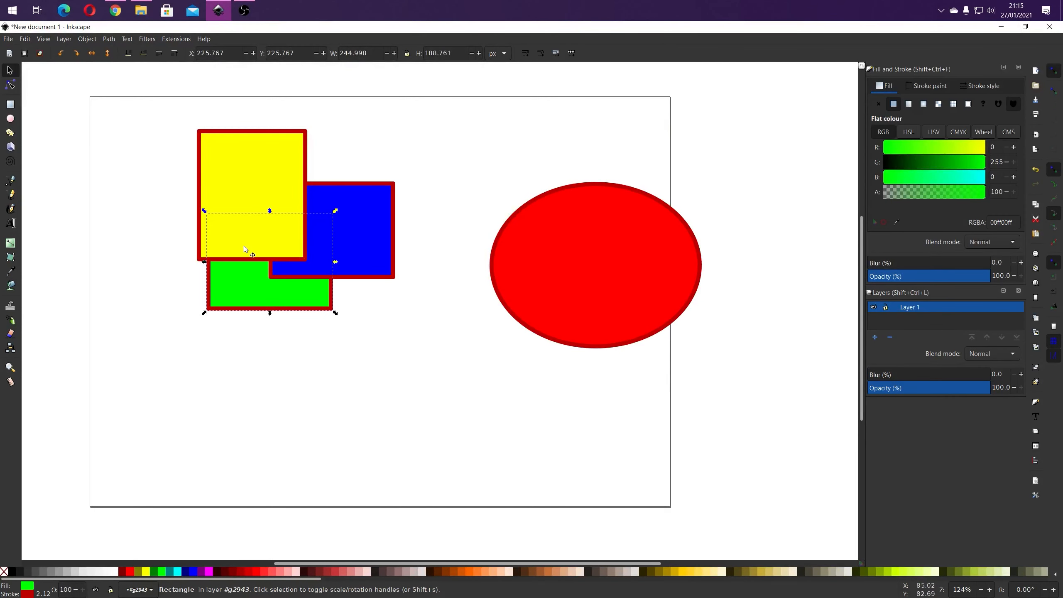
pyautogui.click(173, 53)
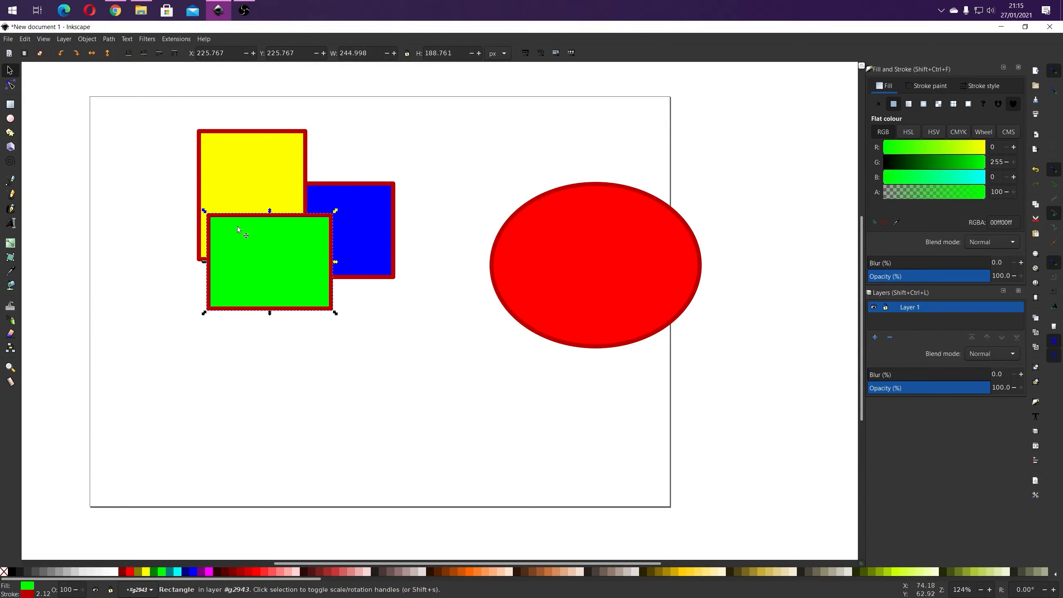
# Lower the green rectangle to the bottom of the stack and raise it two steps.
pyautogui.click(129, 53)
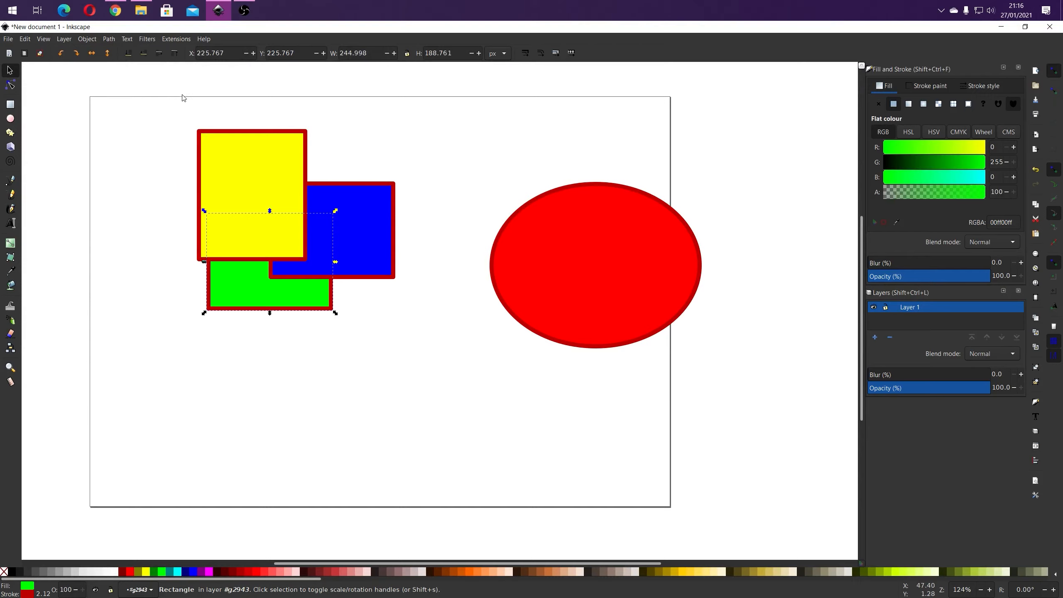
pyautogui.click(159, 54)
pyautogui.click(159, 54)
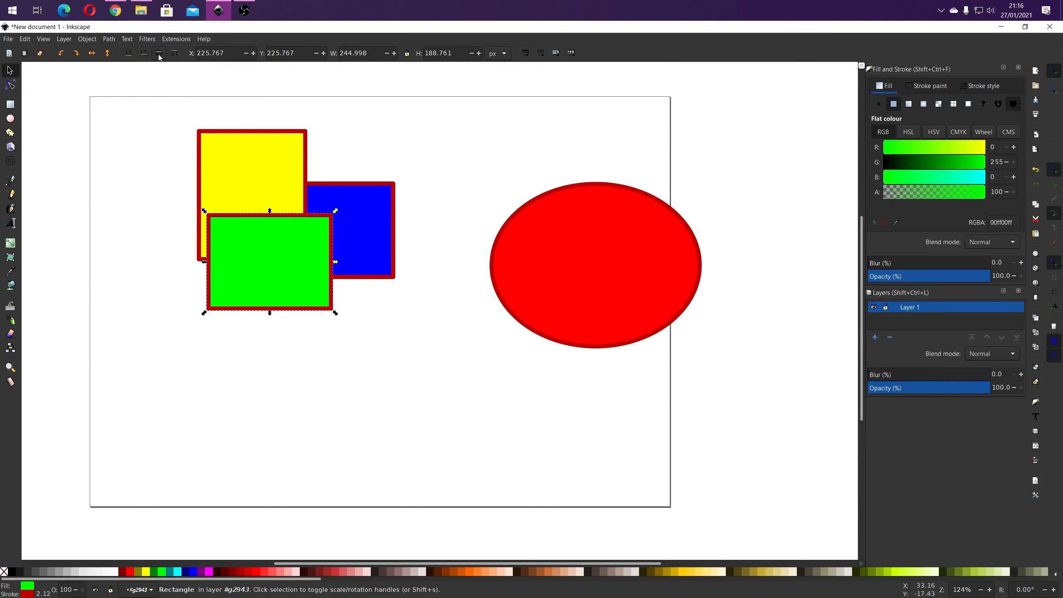
# Lower the green rectangle two single steps in the stack, raise it two steps again, and deselect it.
pyautogui.click(146, 55)
pyautogui.click(147, 55)
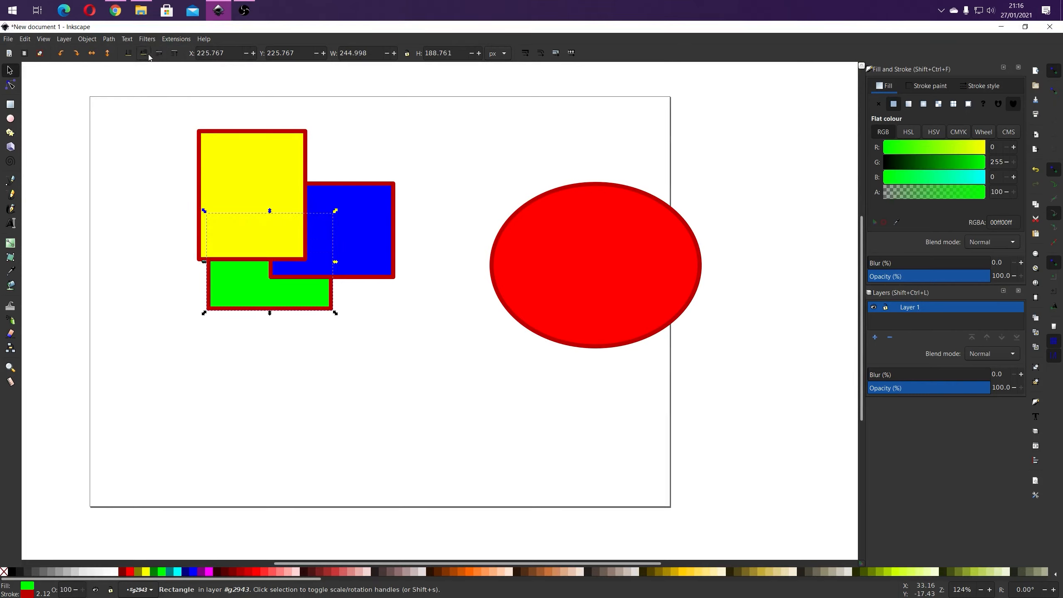
pyautogui.click(159, 55)
pyautogui.click(160, 55)
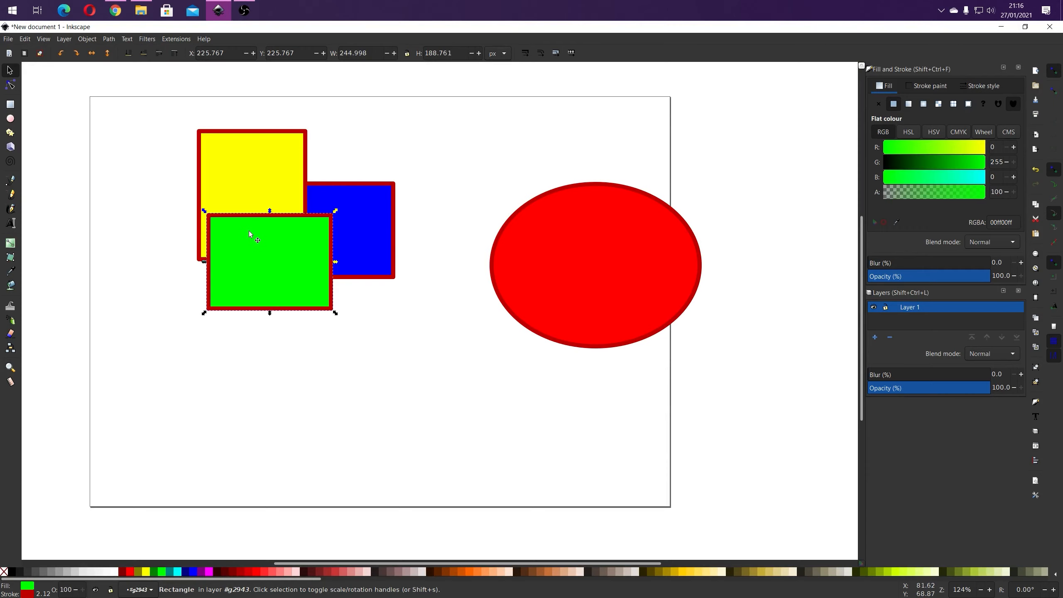
pyautogui.click(166, 200)
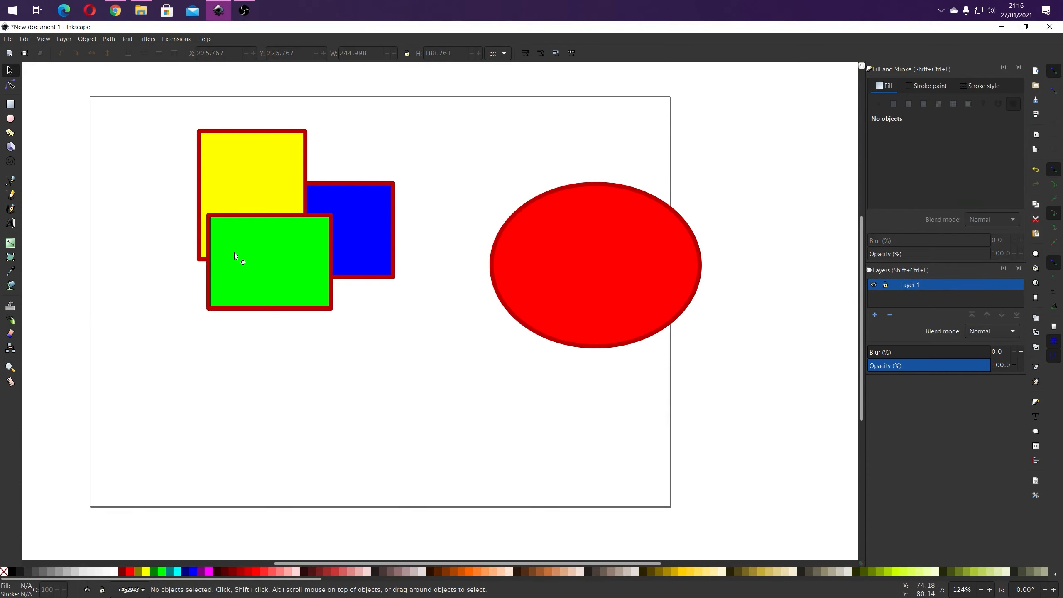
# Move the green rectangle onto the yellow rectangle's lower-left corner and increase its X position in increments to 109.715 px.
pyautogui.moveTo(256, 277); pyautogui.dragTo(263, 343)
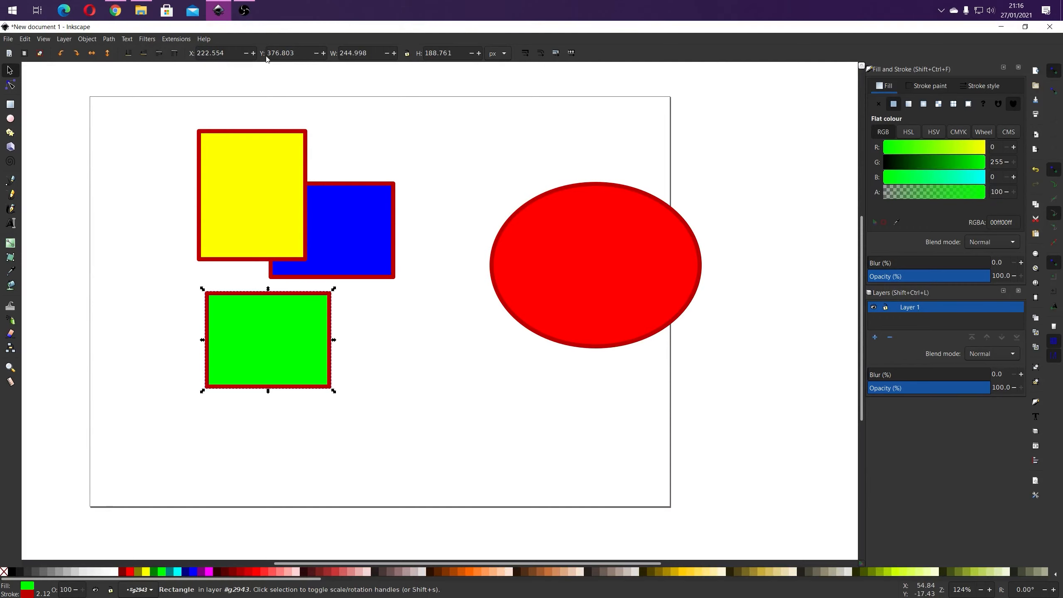
pyautogui.moveTo(277, 322); pyautogui.dragTo(176, 294)
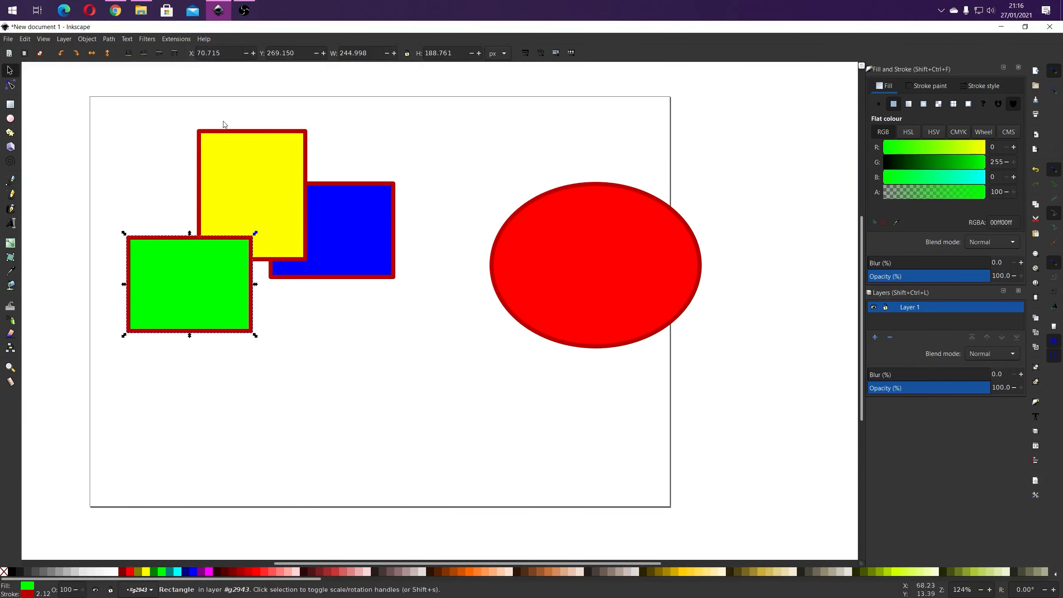
pyautogui.click(253, 53)
pyautogui.click(253, 54)
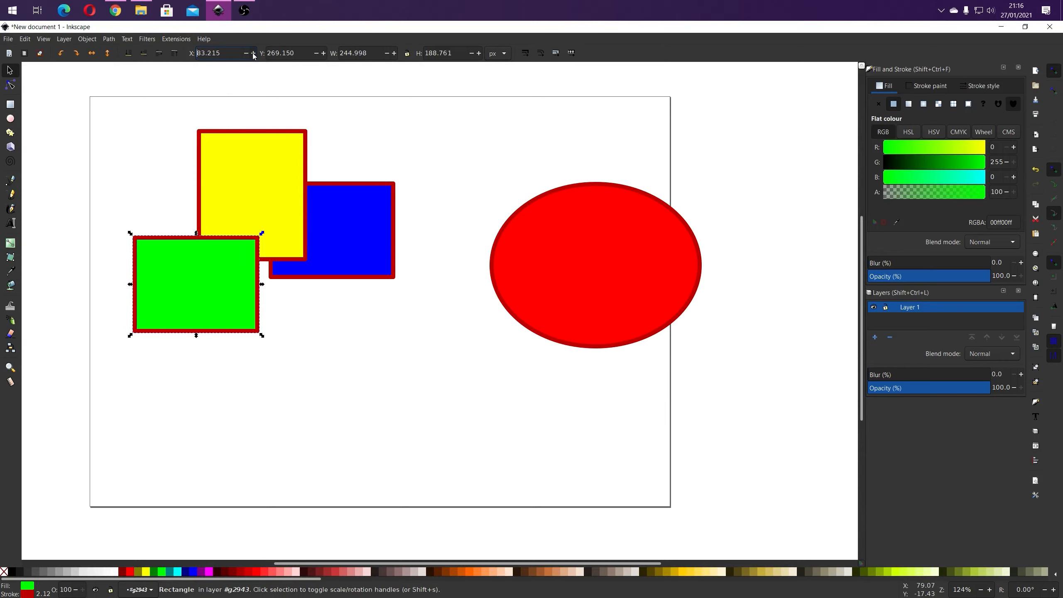
pyautogui.click(253, 53)
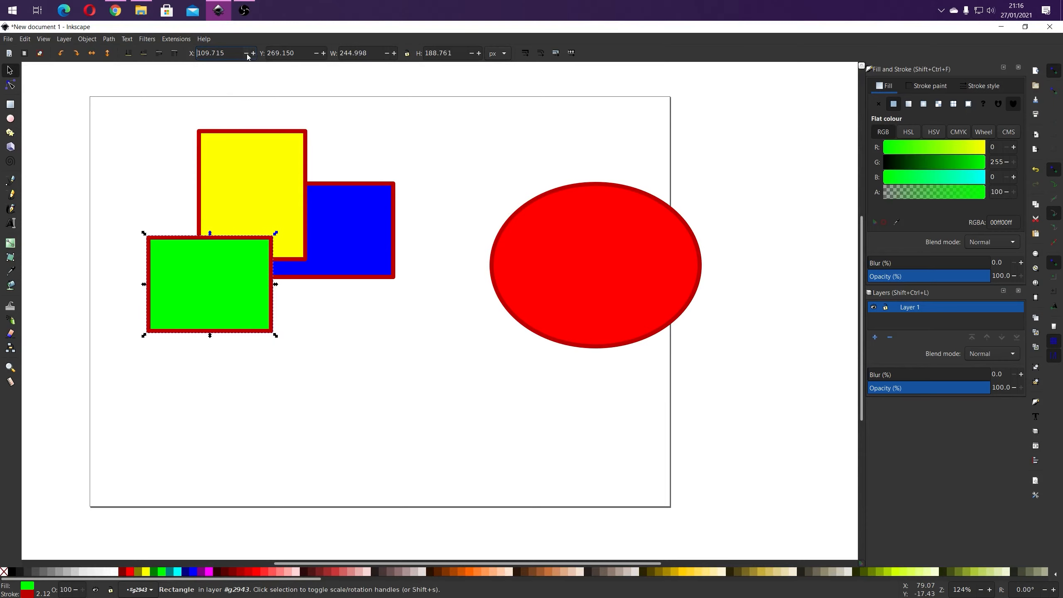
# Move the green rectangle up over the yellow one and set its X and Y positions to 100 px.
pyautogui.moveTo(171, 246); pyautogui.dragTo(217, 234)
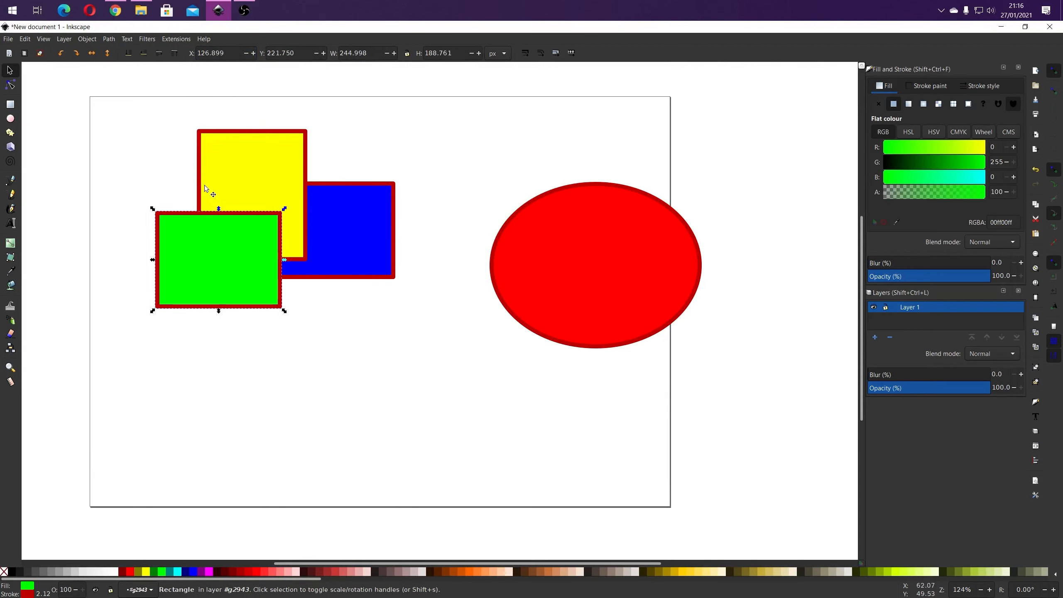
pyautogui.tripleClick(203, 54)
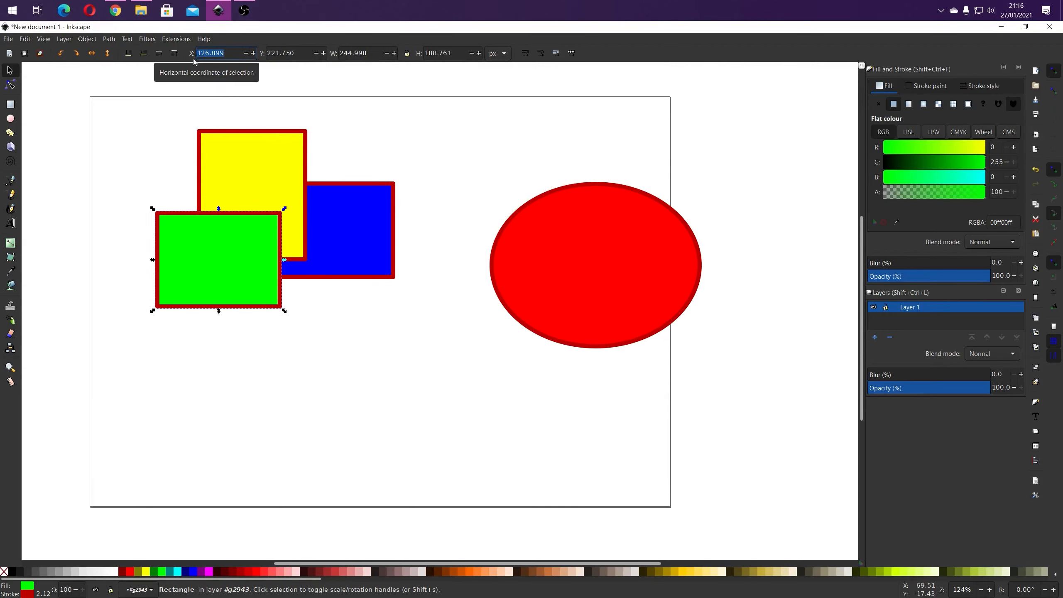
pyautogui.write('100')
pyautogui.press('Return')
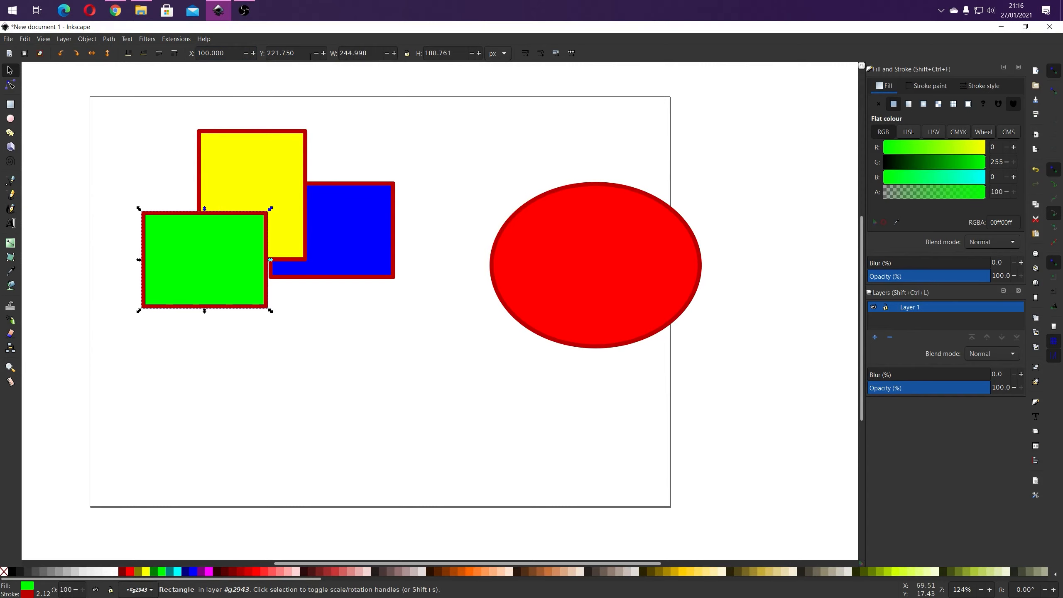
pyautogui.press('Tab')
pyautogui.write('100')
pyautogui.press('Return')
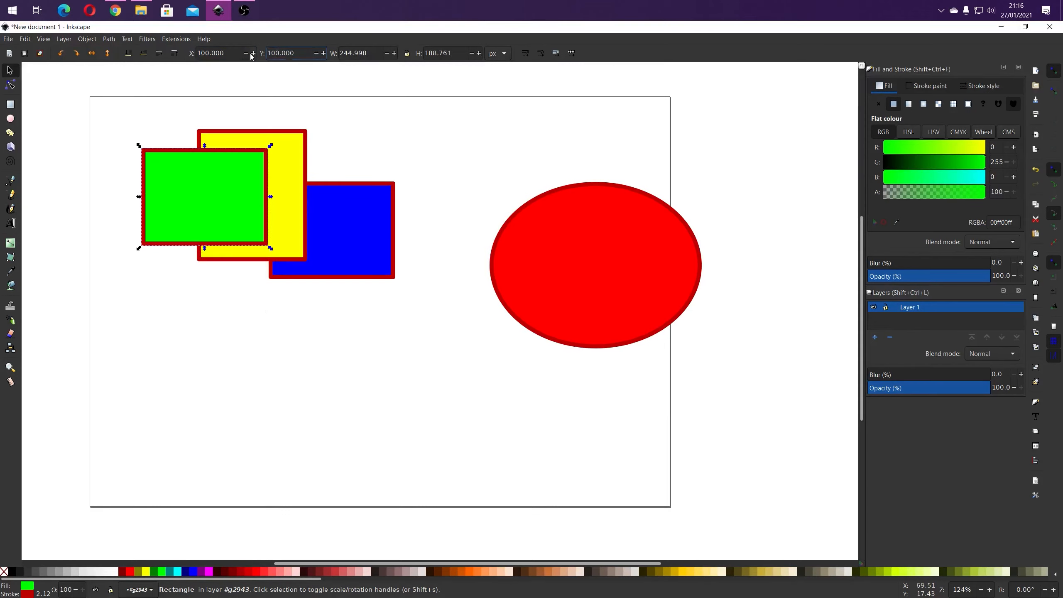
# Move the yellow rectangle below the green one and the blue rectangle down beside the yellow one.
pyautogui.click(105, 210)
pyautogui.click(178, 176)
pyautogui.moveTo(299, 172)
pyautogui.mouseDown()
pyautogui.moveTo(329, 169)
pyautogui.moveTo(318, 230)
pyautogui.moveTo(357, 312)
pyautogui.moveTo(244, 298)
pyautogui.moveTo(242, 288)
pyautogui.moveTo(225, 329)
pyautogui.mouseUp()
pyautogui.click(508, 289)
pyautogui.moveTo(365, 231); pyautogui.dragTo(318, 375)
# Move the red ellipse to about X 214.5, Y 66.7 px and the green rectangle against the ellipse's right edge.
pyautogui.click(555, 273)
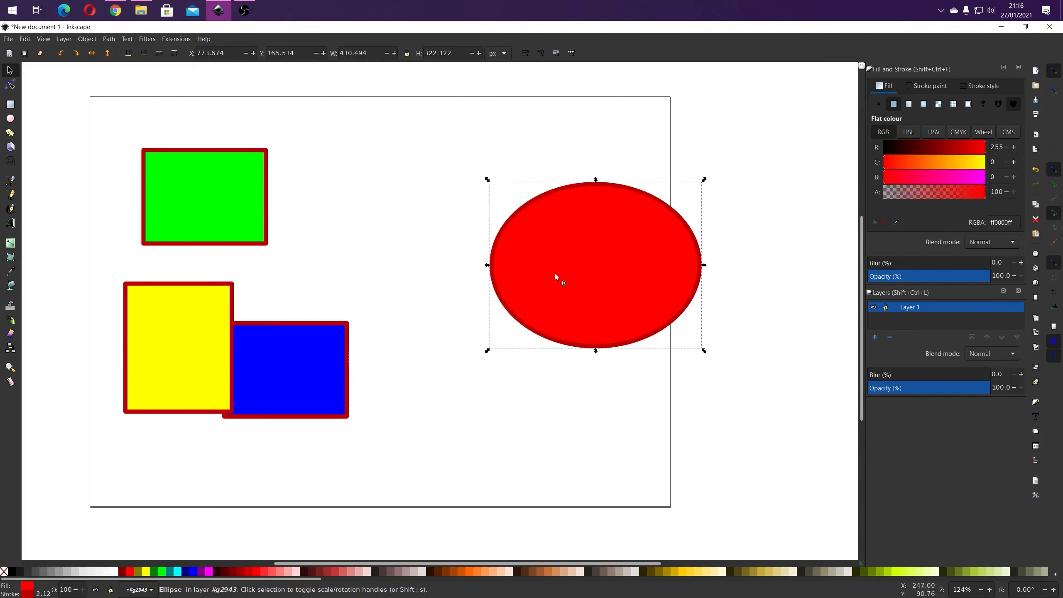
pyautogui.moveTo(555, 273); pyautogui.dragTo(234, 214)
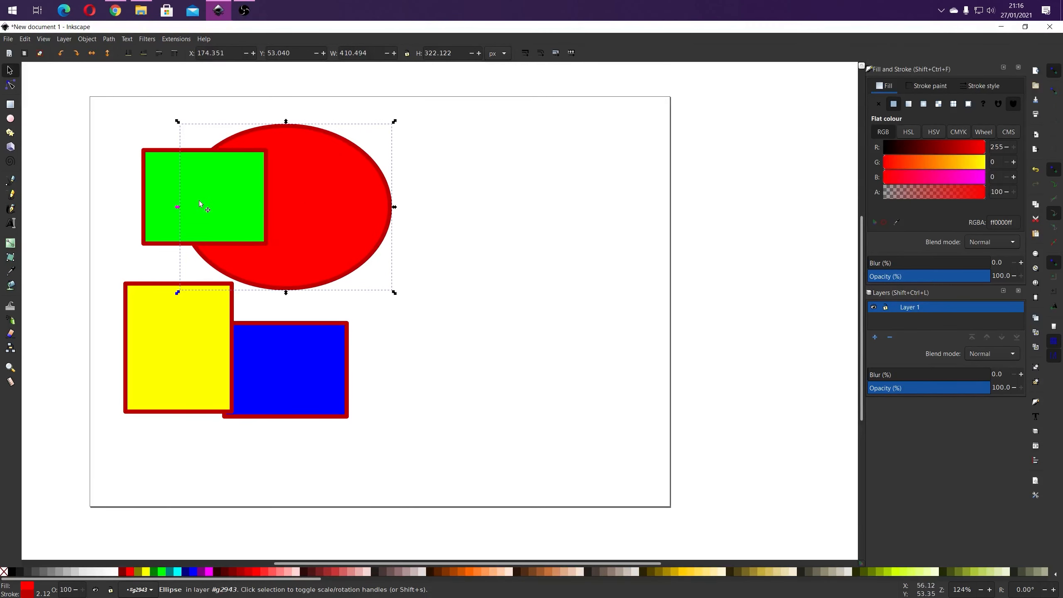
pyautogui.click(169, 199)
pyautogui.moveTo(169, 199); pyautogui.dragTo(443, 213)
pyautogui.moveTo(329, 208); pyautogui.dragTo(354, 214)
# Set the red ellipse's X position to 200 px and its width to 400 px.
pyautogui.click(222, 55)
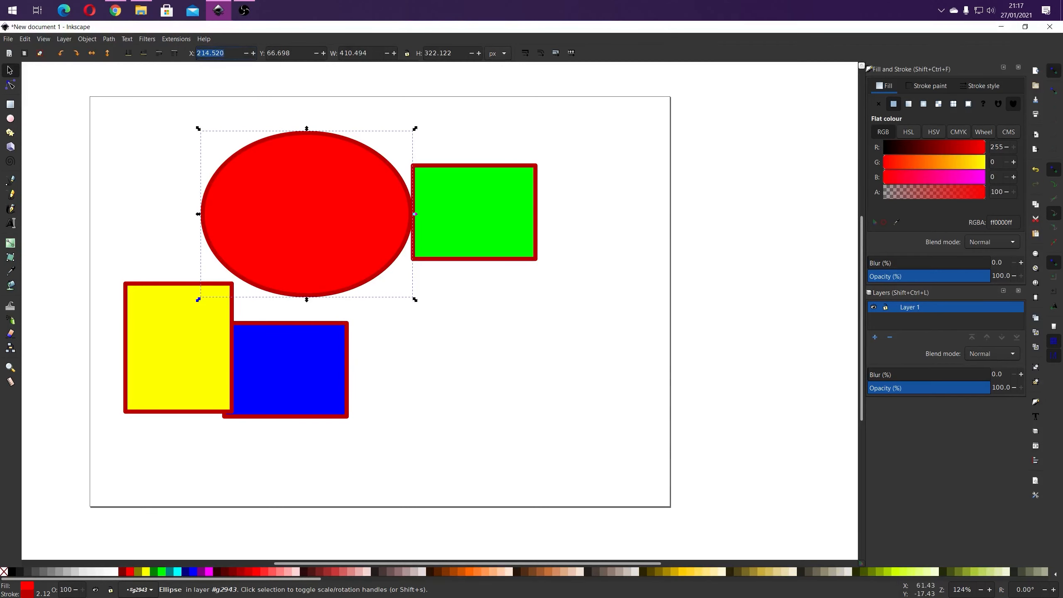
pyautogui.write('200')
pyautogui.press('Return')
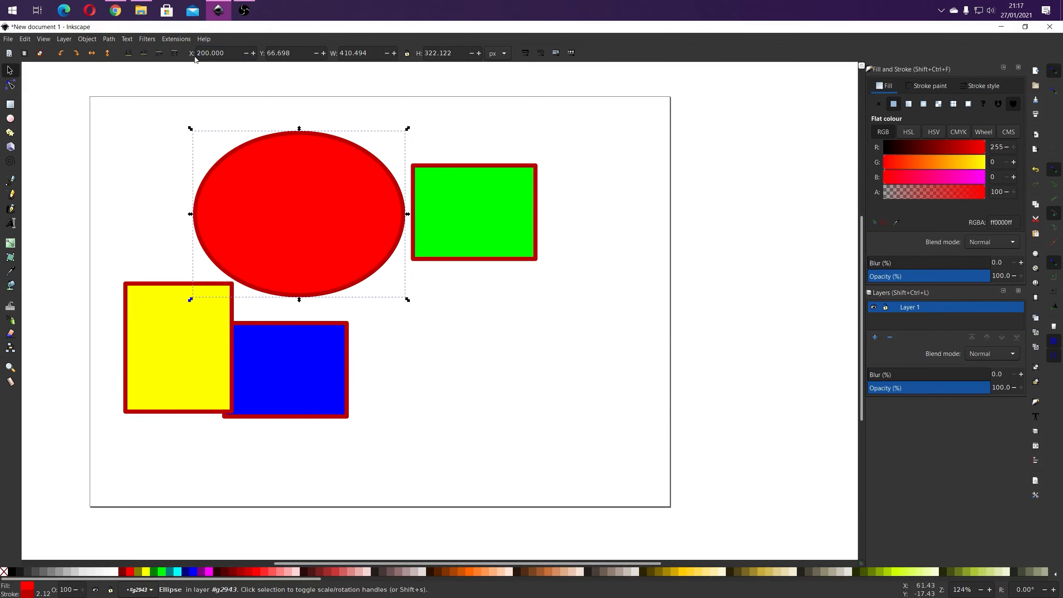
pyautogui.click(336, 57)
pyautogui.write('400')
pyautogui.press('Return')
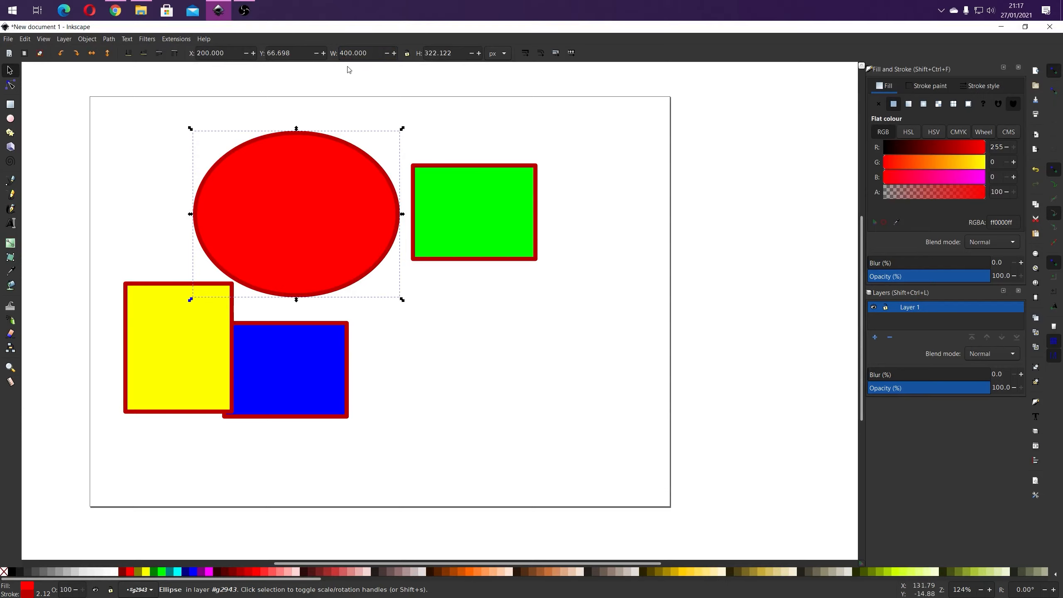
# Set the green rectangle's X position to 600 px and deselect it.
pyautogui.click(437, 189)
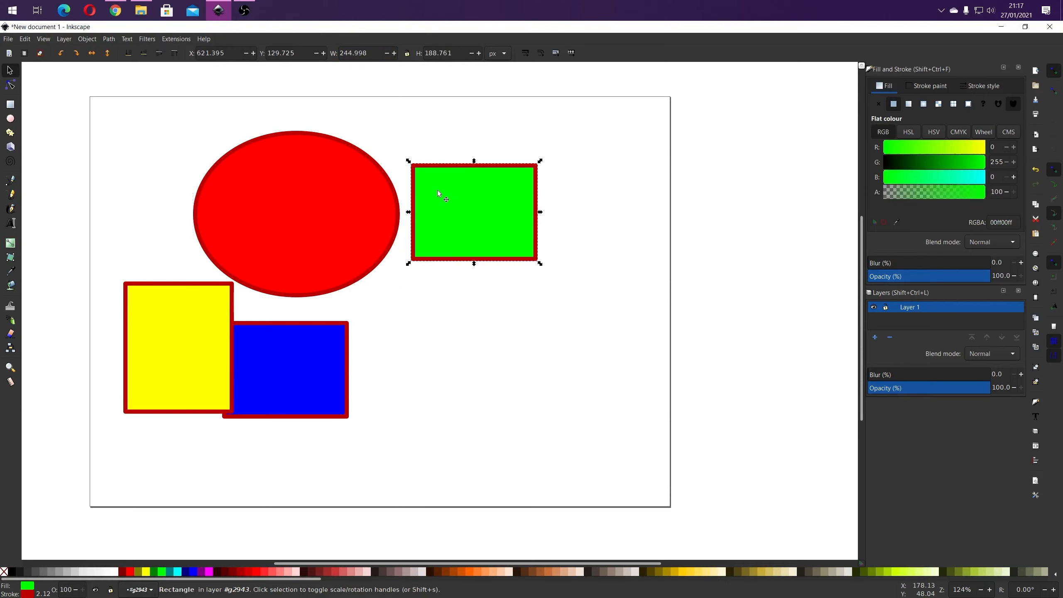
pyautogui.moveTo(236, 53); pyautogui.dragTo(195, 53)
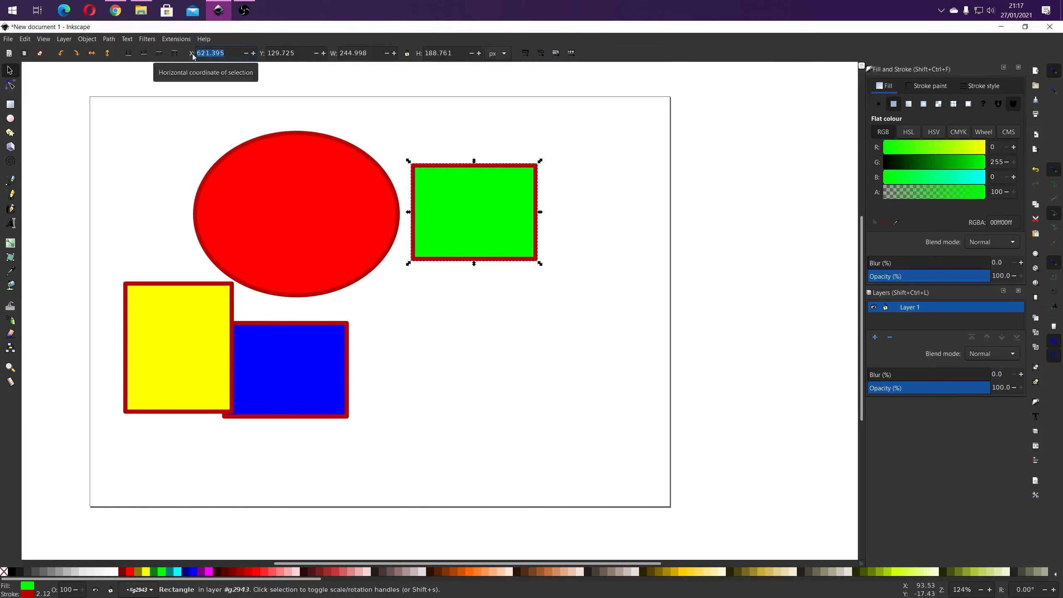
pyautogui.write('600')
pyautogui.press('Return')
pyautogui.click(425, 330)
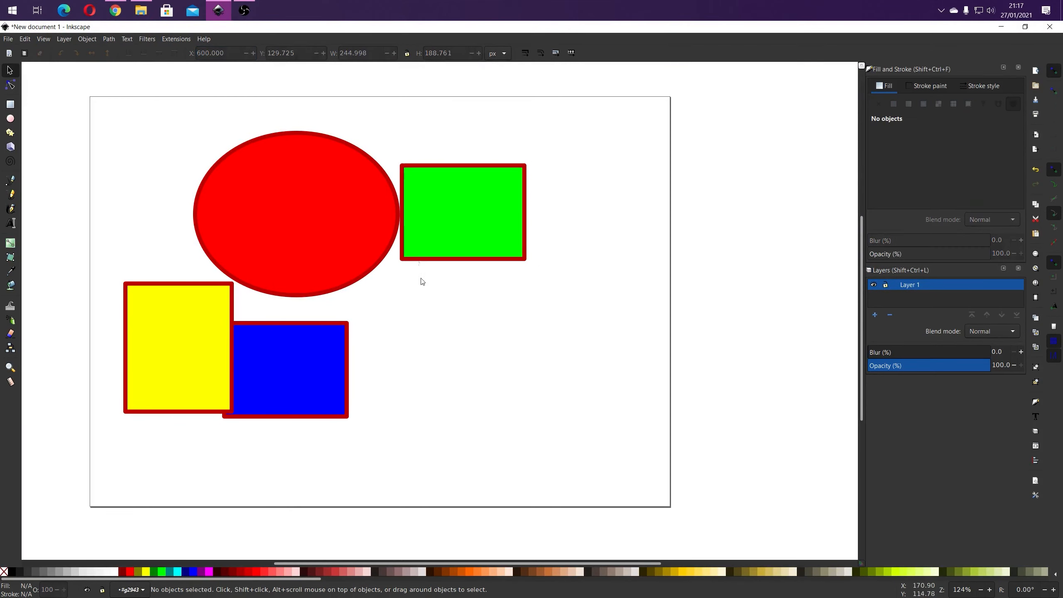
# Examine where the red ellipse meets the green rectangle's edge and check the ellipse's position and width values.
pyautogui.keyDown('ctrl'); pyautogui.scroll(7, 395, 209); pyautogui.keyUp('ctrl')
pyautogui.keyDown('ctrl'); pyautogui.scroll(3, 405, 210); pyautogui.keyUp('ctrl')
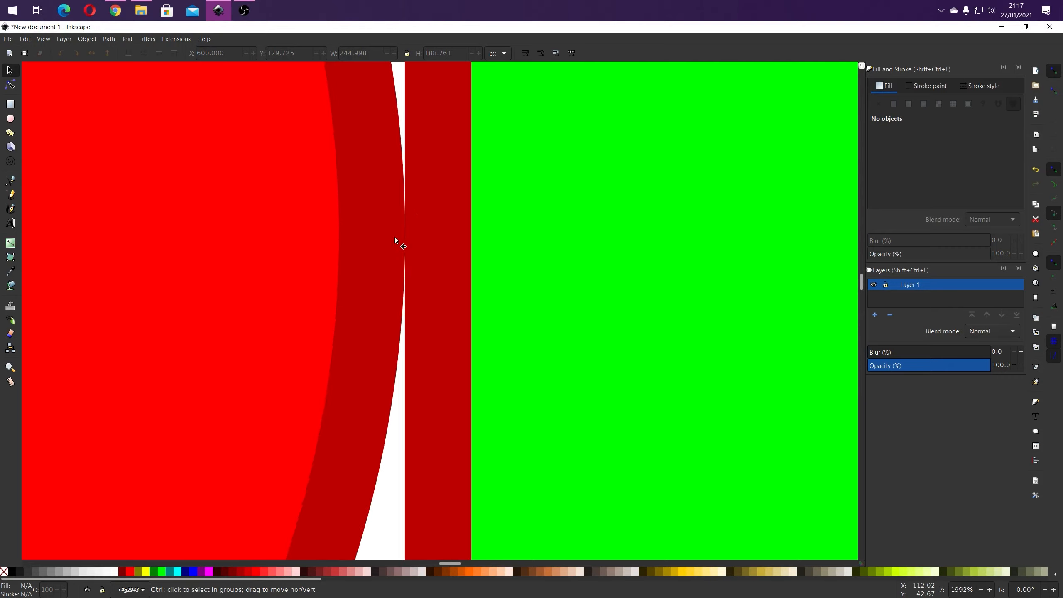
pyautogui.keyDown('ctrl'); pyautogui.scroll(-10, 417, 213); pyautogui.keyUp('ctrl')
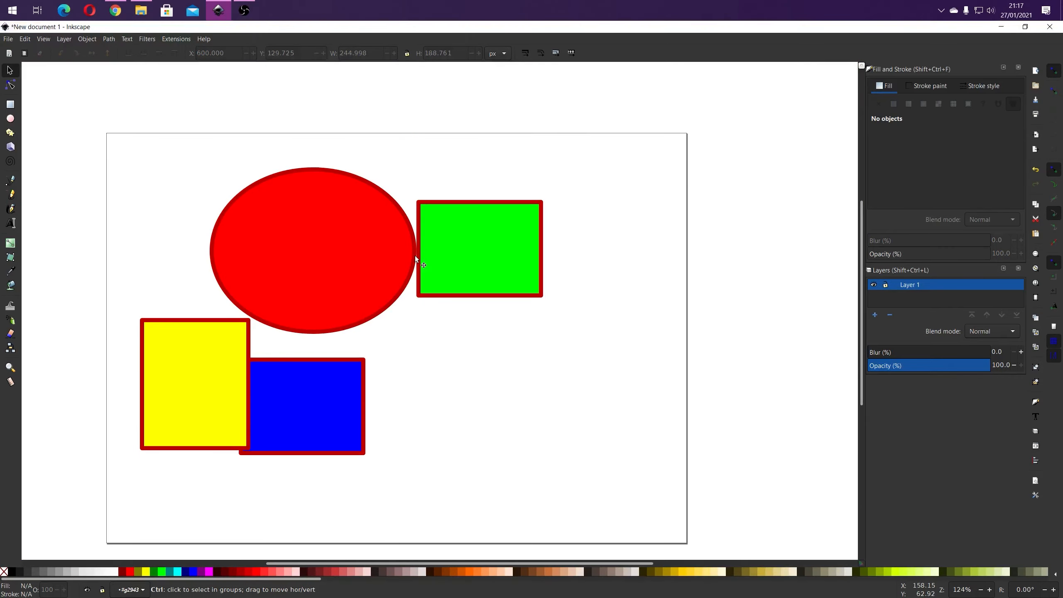
pyautogui.keyDown('ctrl'); pyautogui.scroll(1, 417, 255); pyautogui.keyUp('ctrl')
pyautogui.keyDown('ctrl'); pyautogui.scroll(-1, 420, 255); pyautogui.keyUp('ctrl')
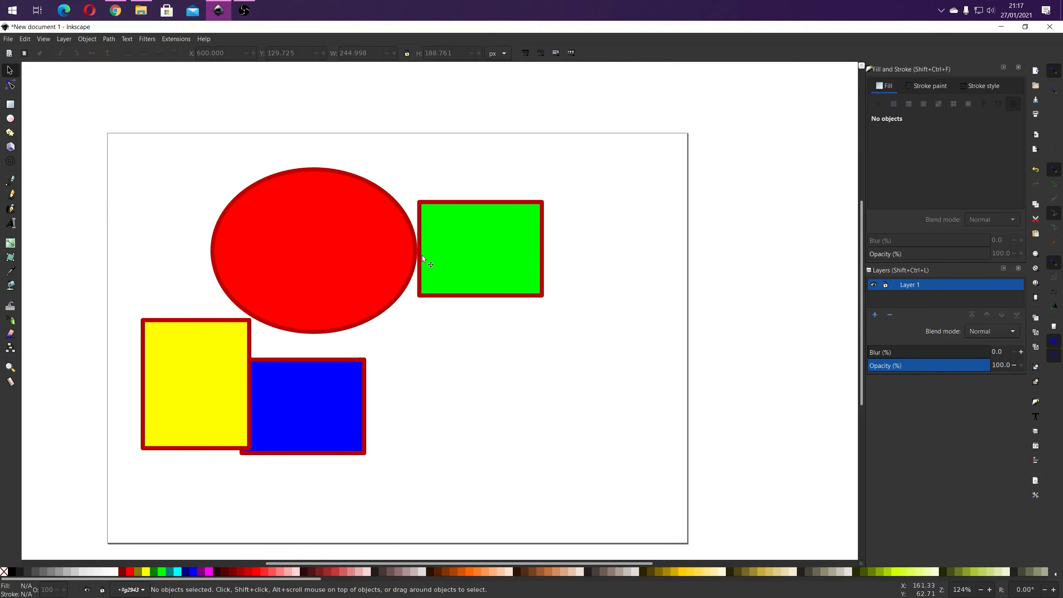
pyautogui.click(357, 258)
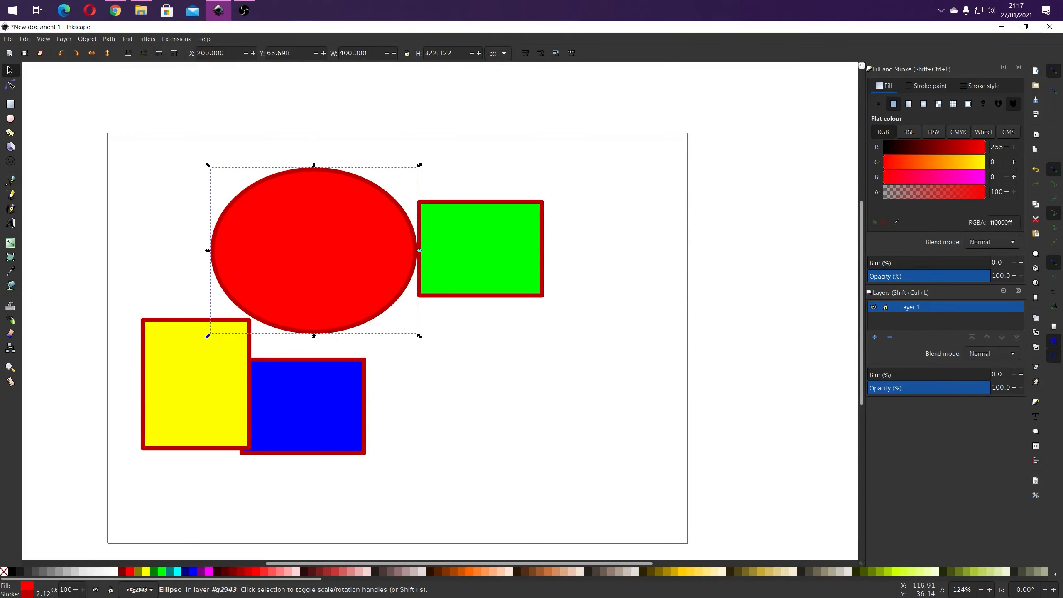
pyautogui.click(475, 159)
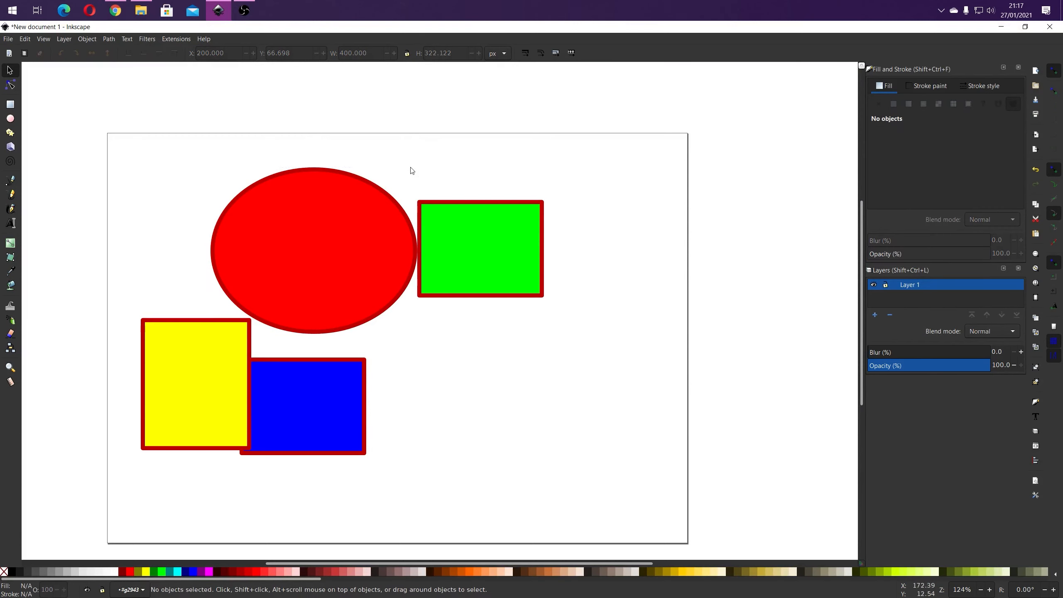
pyautogui.click(372, 223)
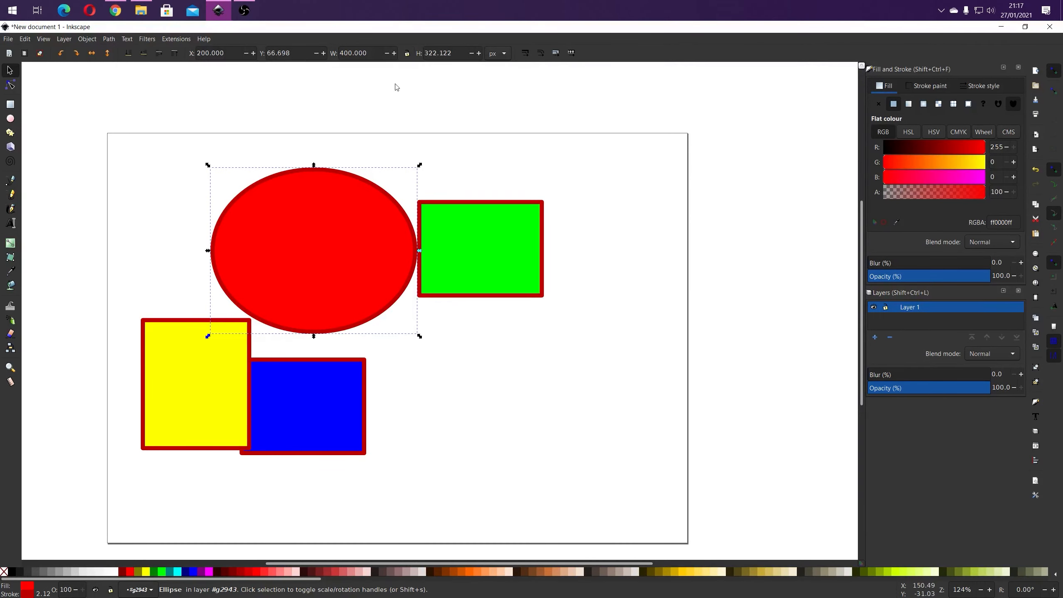
pyautogui.press('Escape')
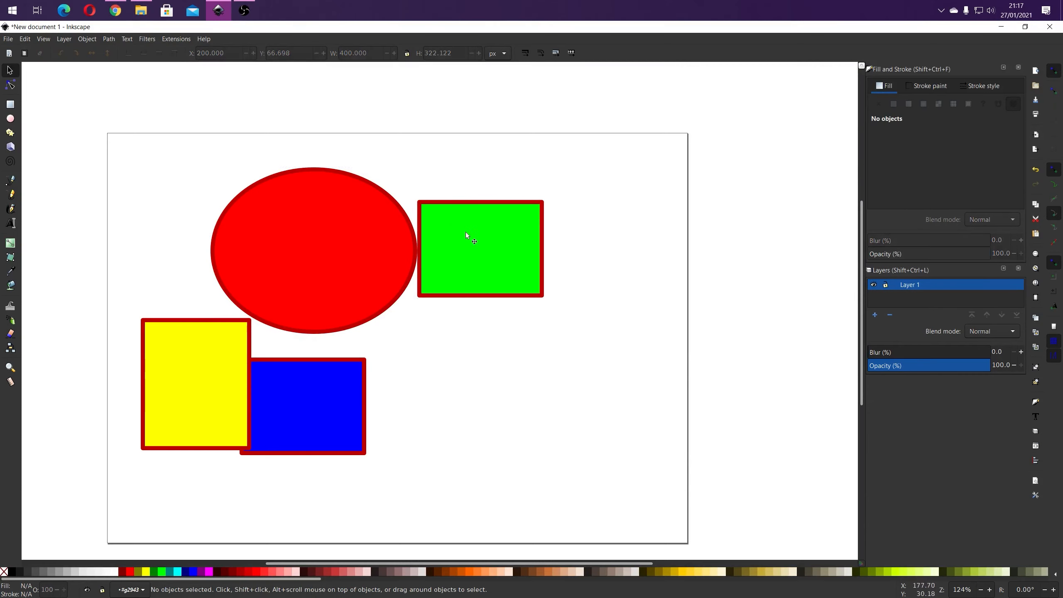
# Resize the green rectangle freely to about 214 × 239 px, lock its width-height ratio and scale it to about 275 × 306 px.
pyautogui.click(541, 208)
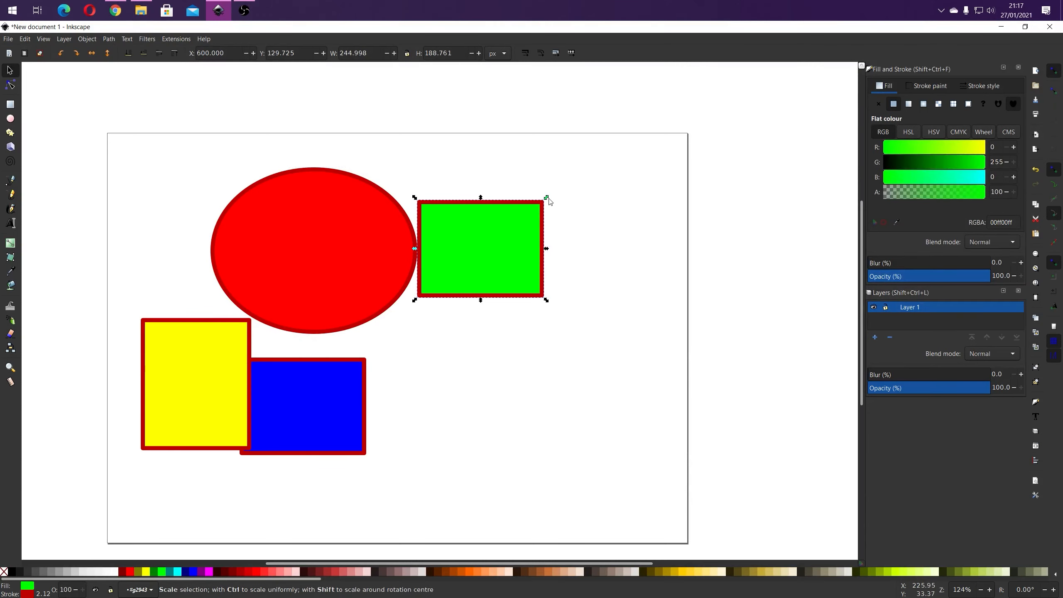
pyautogui.moveTo(546, 198); pyautogui.dragTo(530, 172)
pyautogui.click(406, 53)
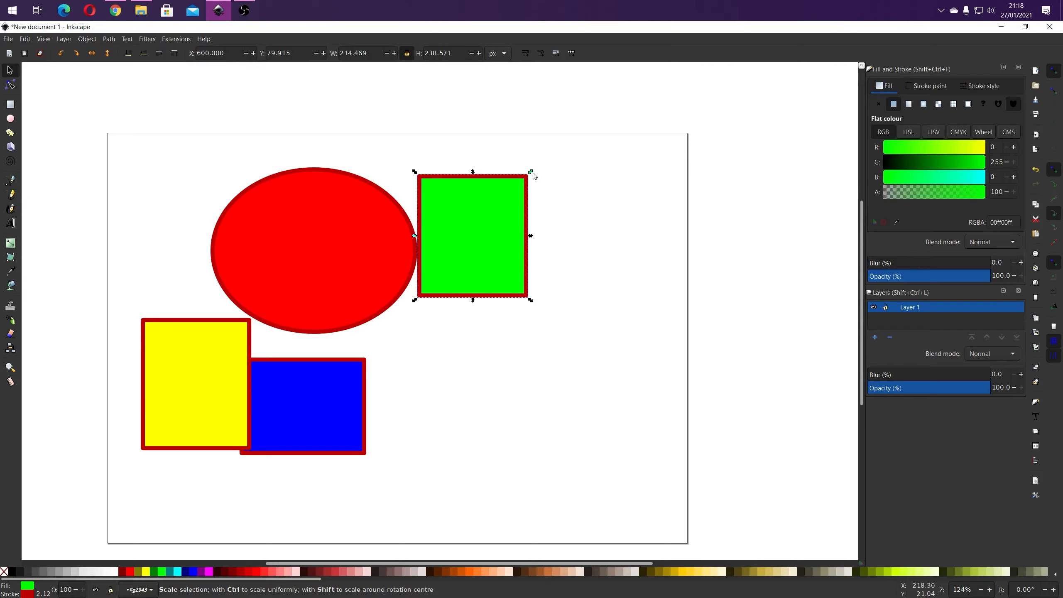
pyautogui.moveTo(530, 171); pyautogui.dragTo(560, 139)
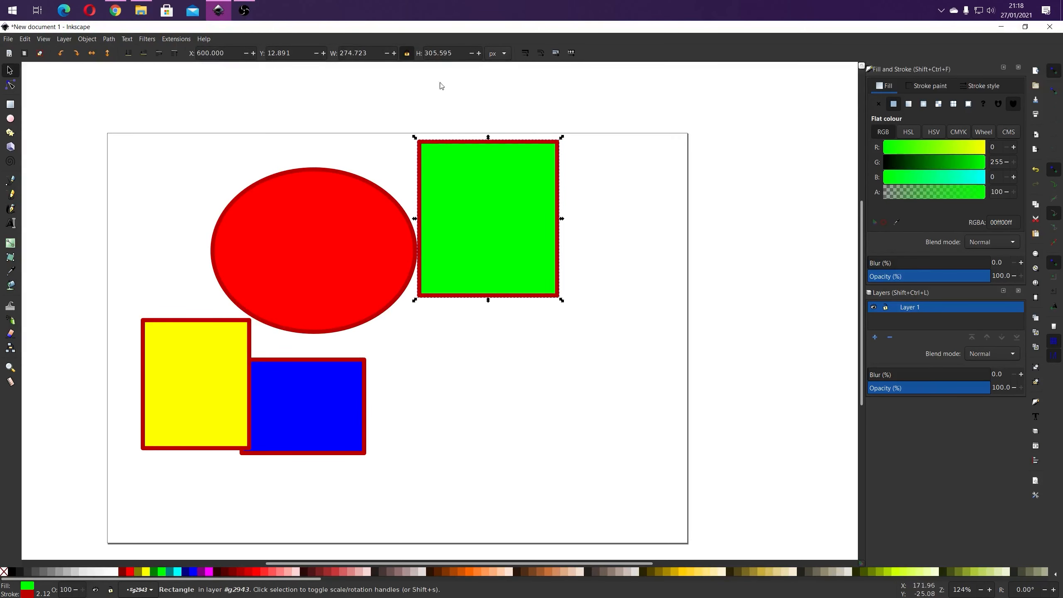
# Unlock the width-height ratio and resize the green rectangle to about 268 × 298 px.
pyautogui.click(407, 52)
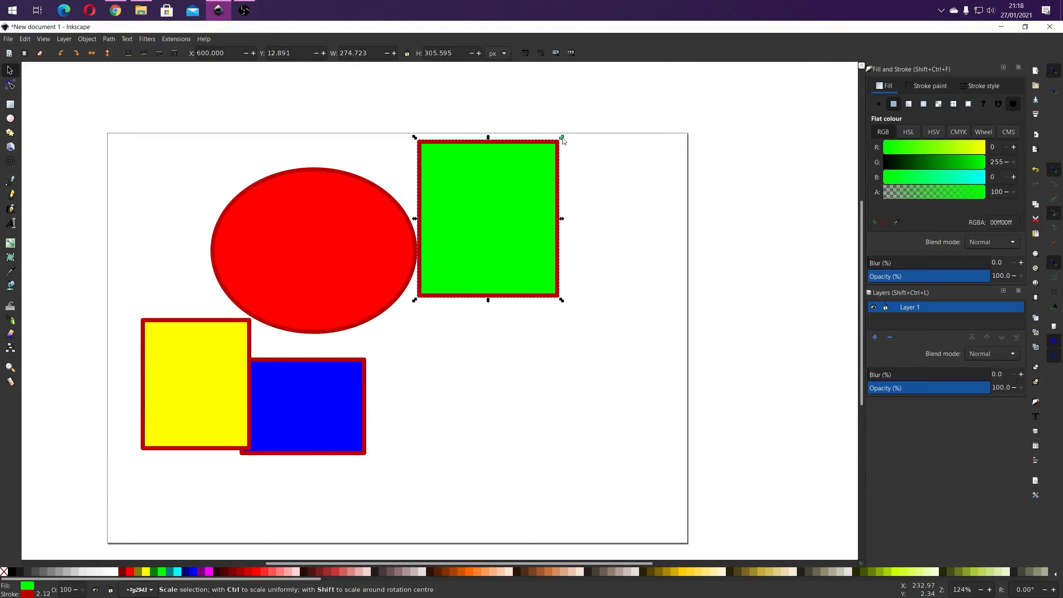
pyautogui.moveTo(563, 139)
pyautogui.mouseDown()
pyautogui.moveTo(581, 111)
pyautogui.moveTo(518, 202)
pyautogui.moveTo(559, 142)
pyautogui.mouseUp()
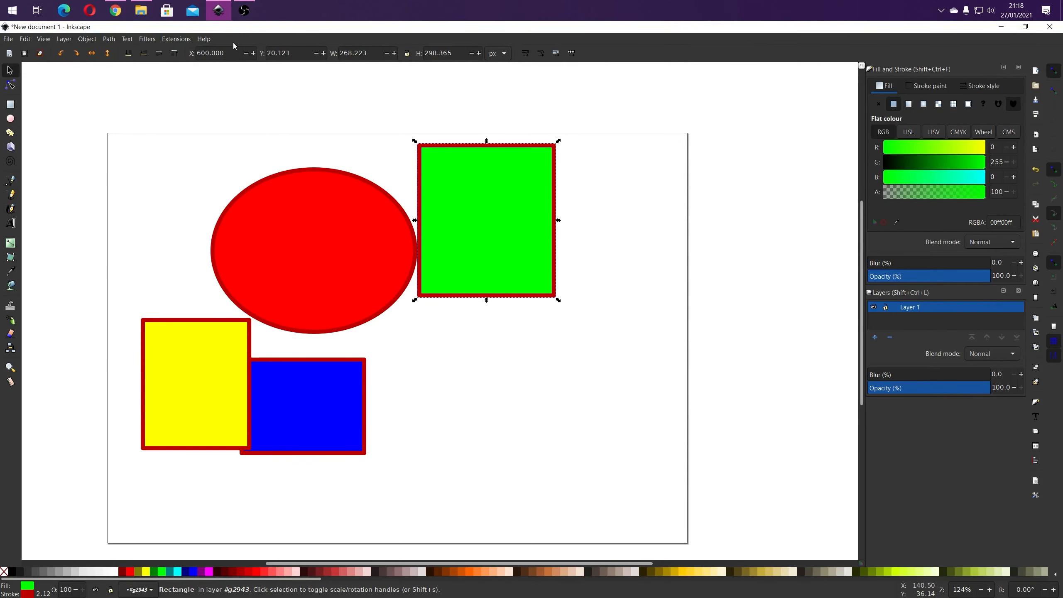
# Look through the measurement units available for position and size values, keeping px selected.
pyautogui.click(500, 54)
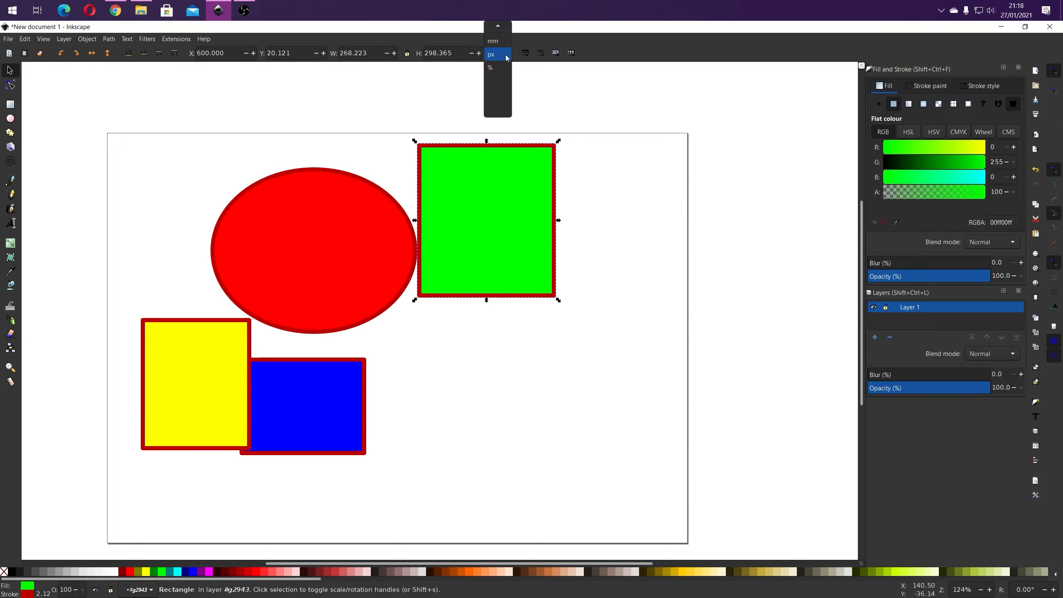
pyautogui.scroll(3, 504, 61)
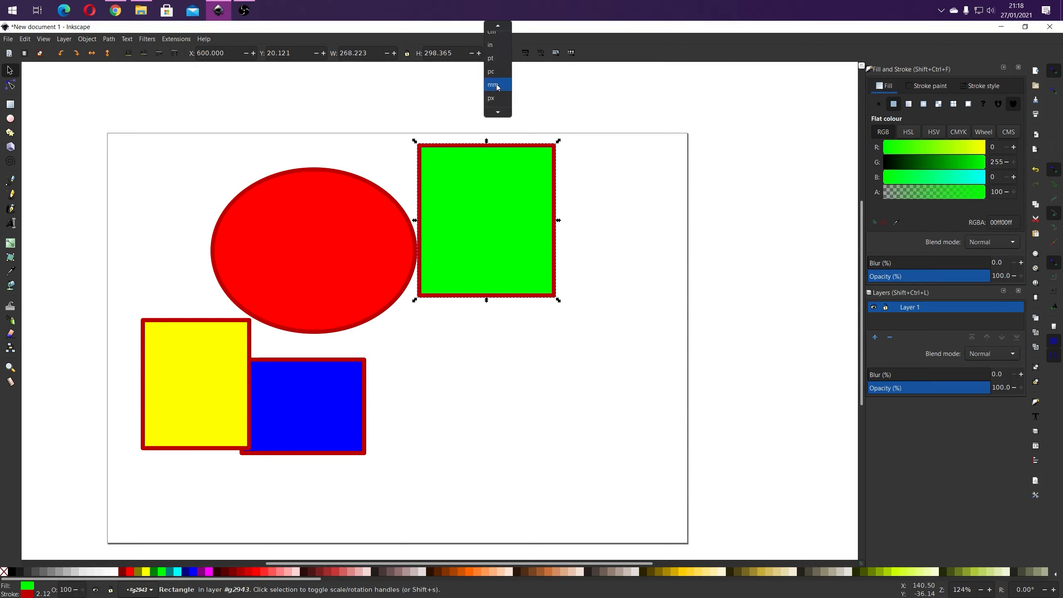
pyautogui.scroll(-2, 498, 87)
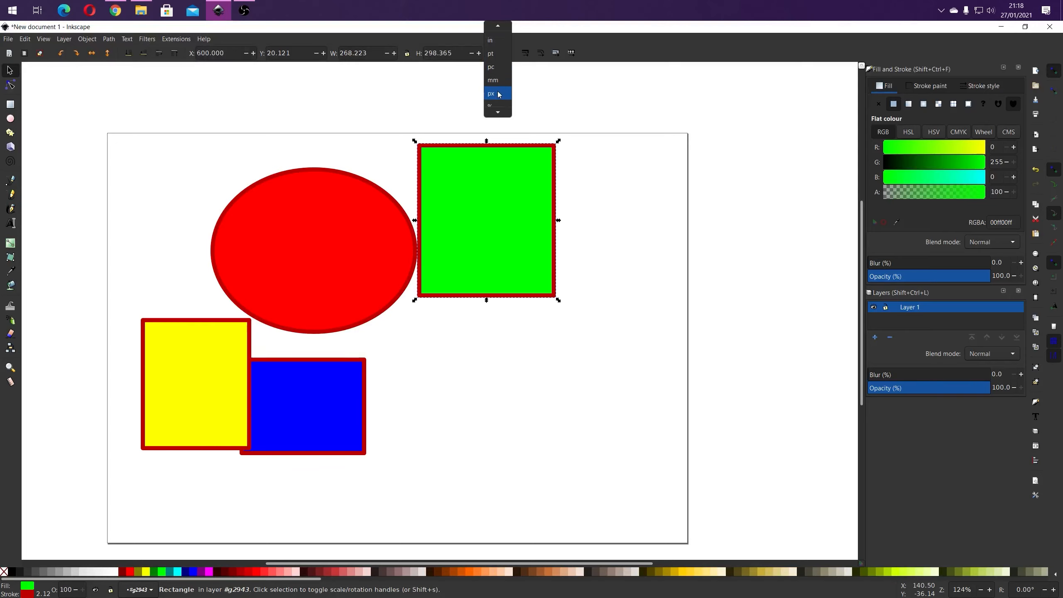
pyautogui.scroll(1, 497, 63)
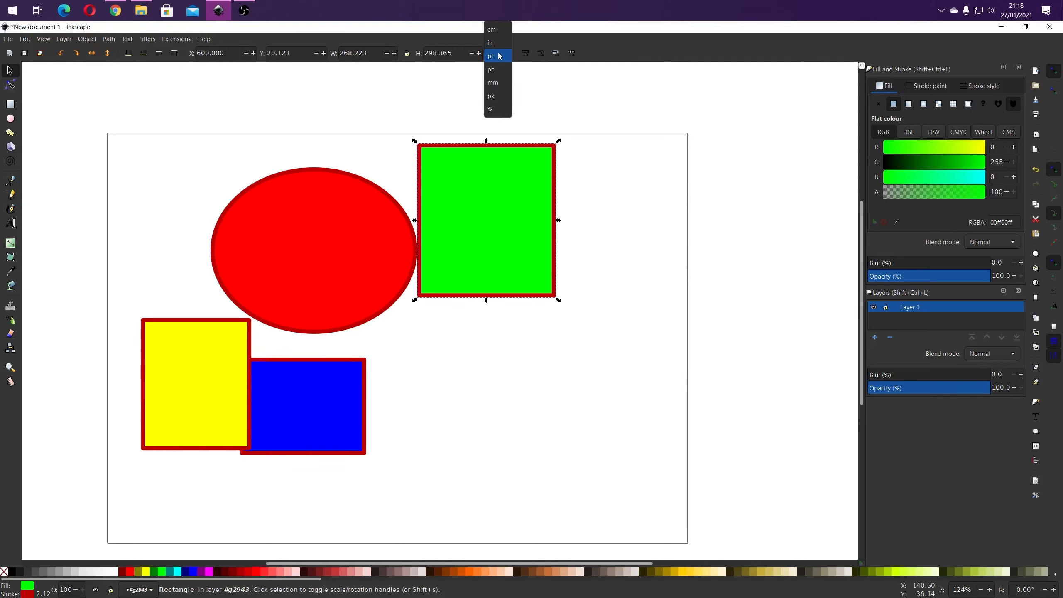
pyautogui.click(498, 96)
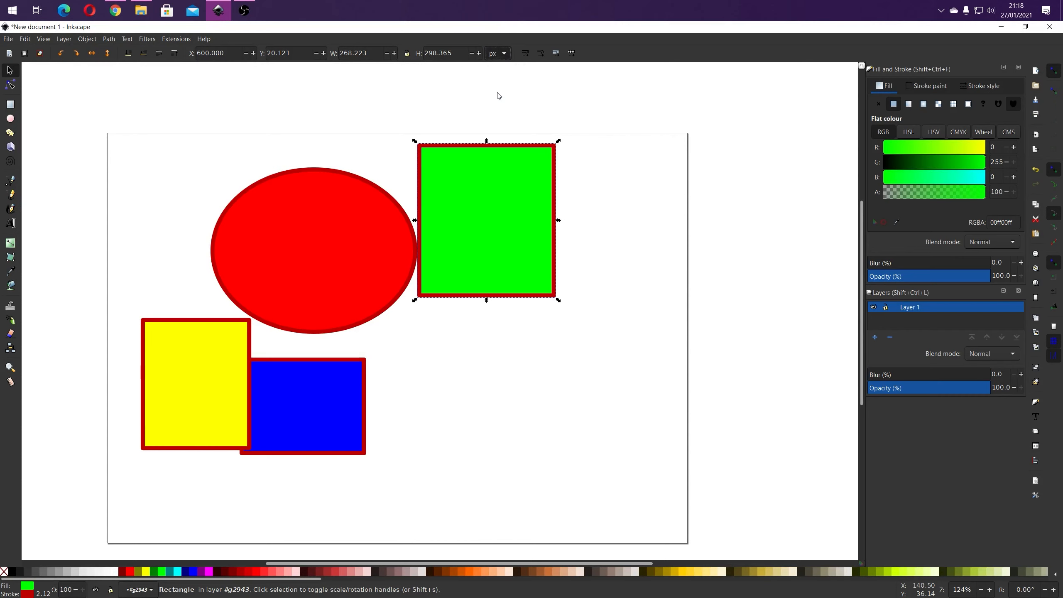
# Move the green rectangle to about X 666, Y 81 px and the red ellipse to about X 260, Y 43 px.
pyautogui.click(503, 114)
pyautogui.click(469, 206)
pyautogui.moveTo(469, 206); pyautogui.dragTo(502, 237)
pyautogui.click(356, 243)
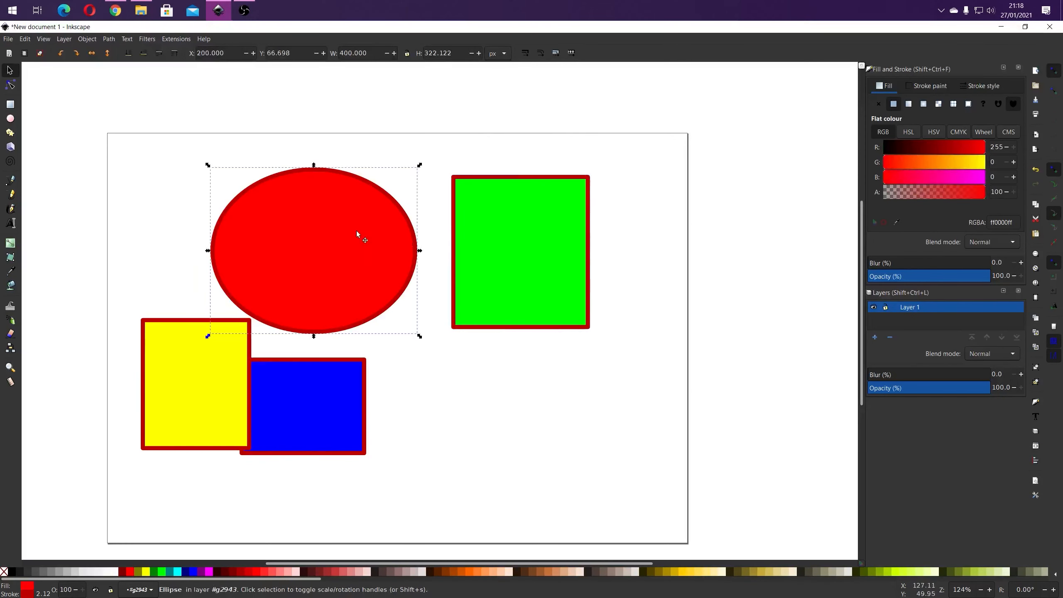
pyautogui.moveTo(356, 231); pyautogui.dragTo(387, 219)
pyautogui.click(499, 226)
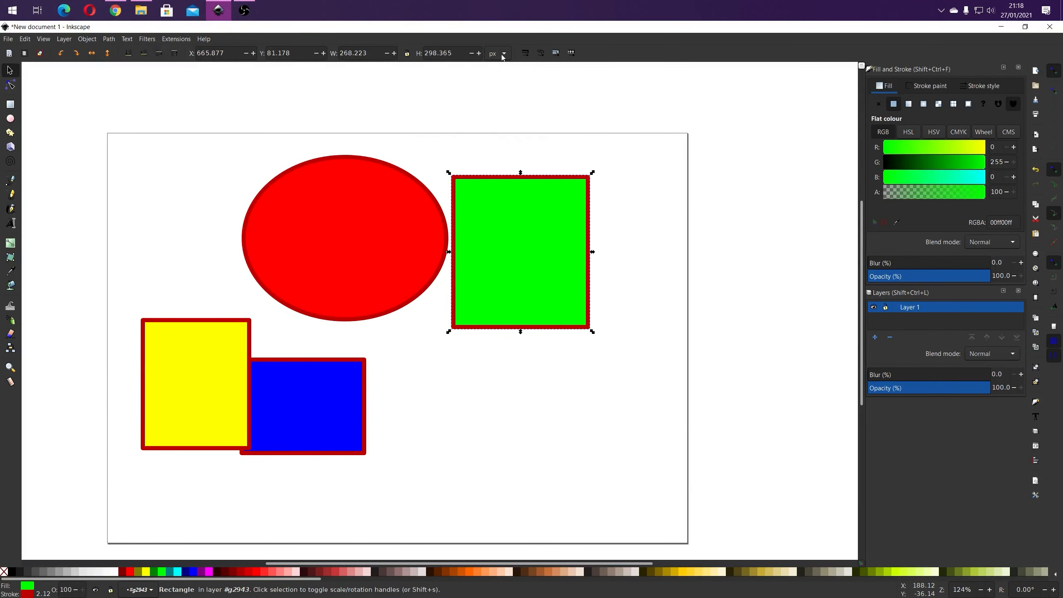
pyautogui.click(387, 176)
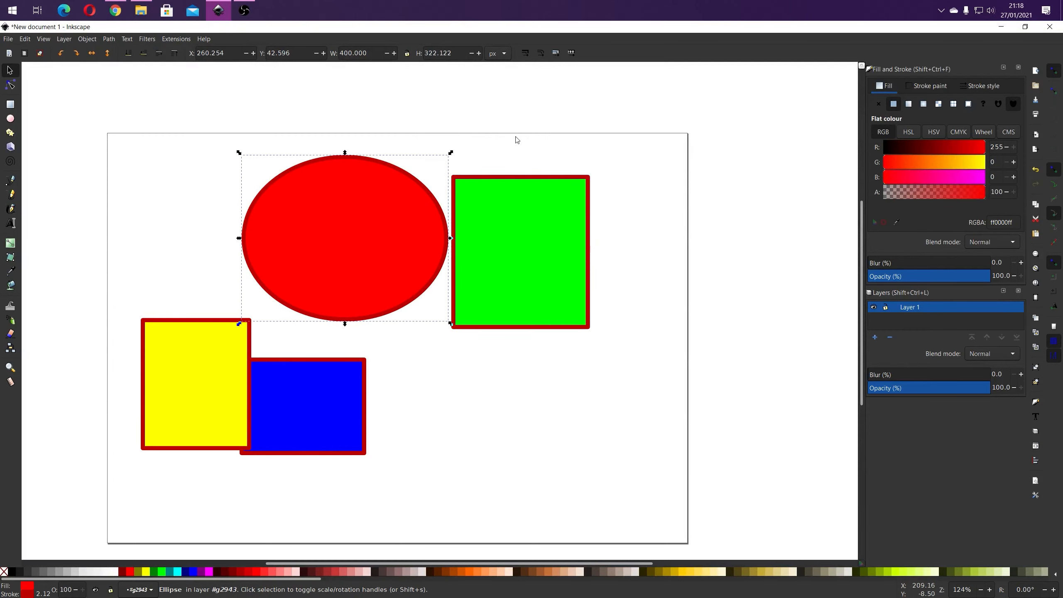
# Move the green rectangle clear of the red ellipse, to about X 720, Y 140 px.
pyautogui.click(513, 233)
pyautogui.moveTo(521, 215); pyautogui.dragTo(534, 204)
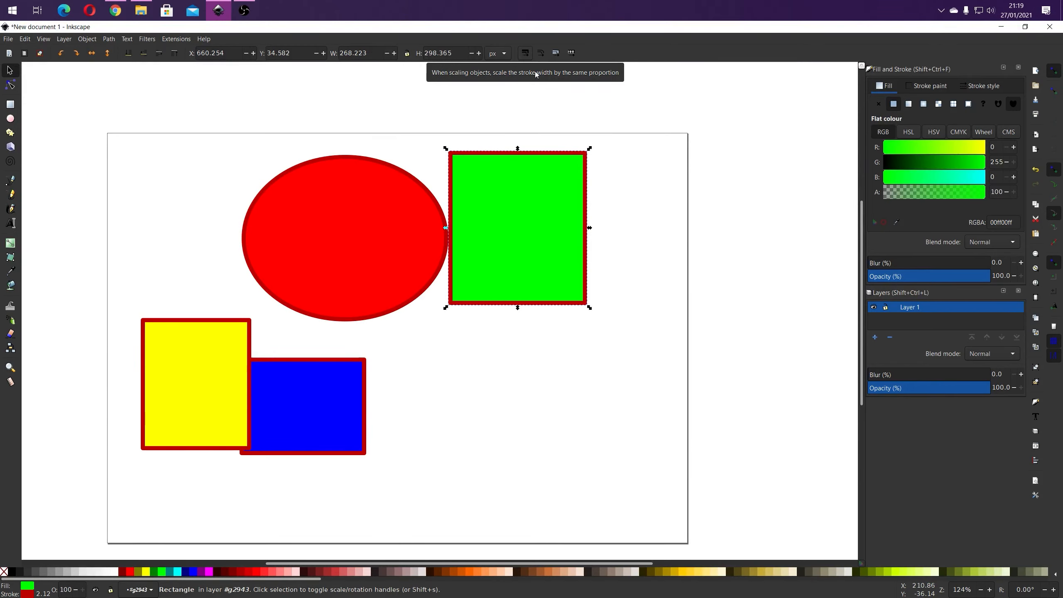
pyautogui.moveTo(543, 230); pyautogui.dragTo(538, 283)
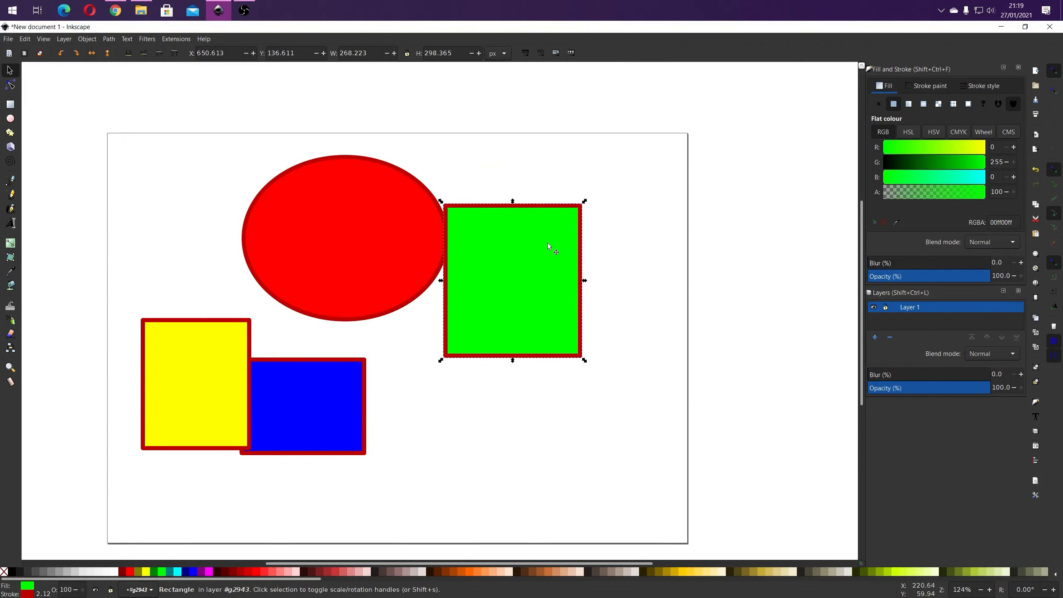
pyautogui.moveTo(548, 247); pyautogui.dragTo(561, 251)
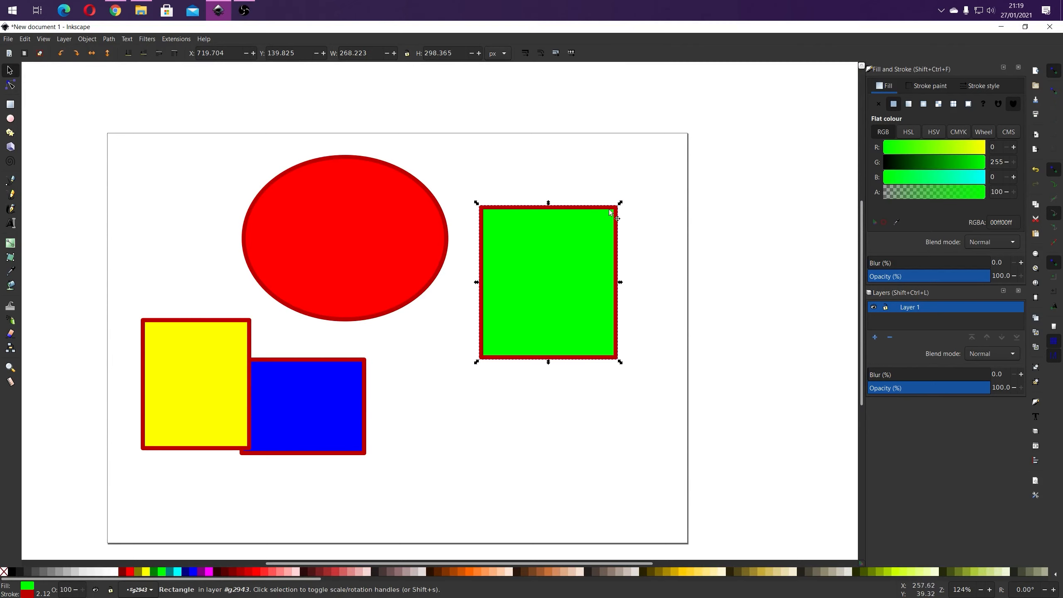
# Set the green rectangle's stroke width to 4 mm, change the width unit to px and set it to 20 px.
pyautogui.click(978, 85)
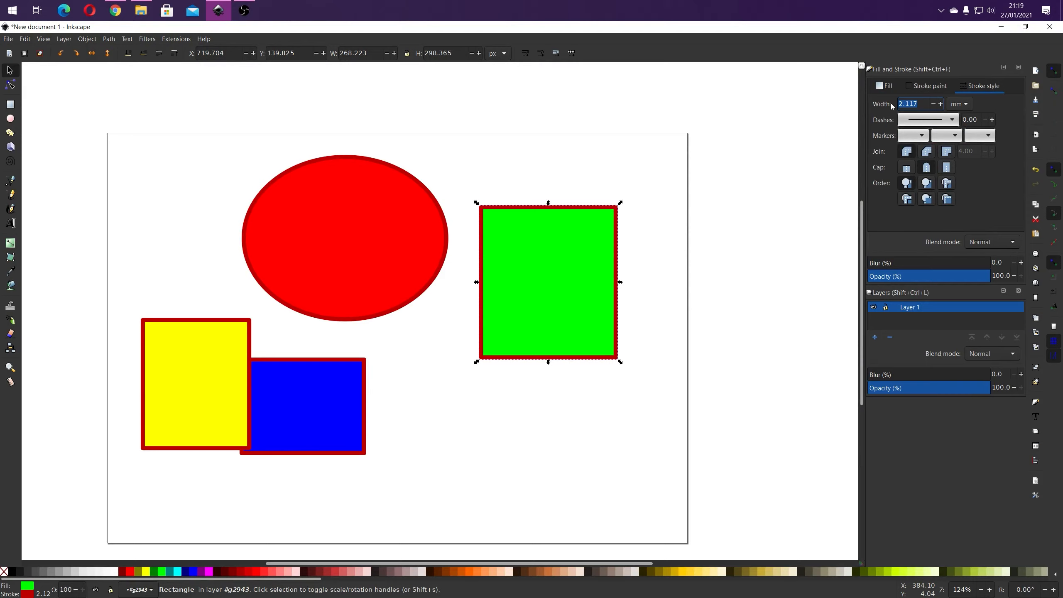
pyautogui.write('4')
pyautogui.click(961, 104)
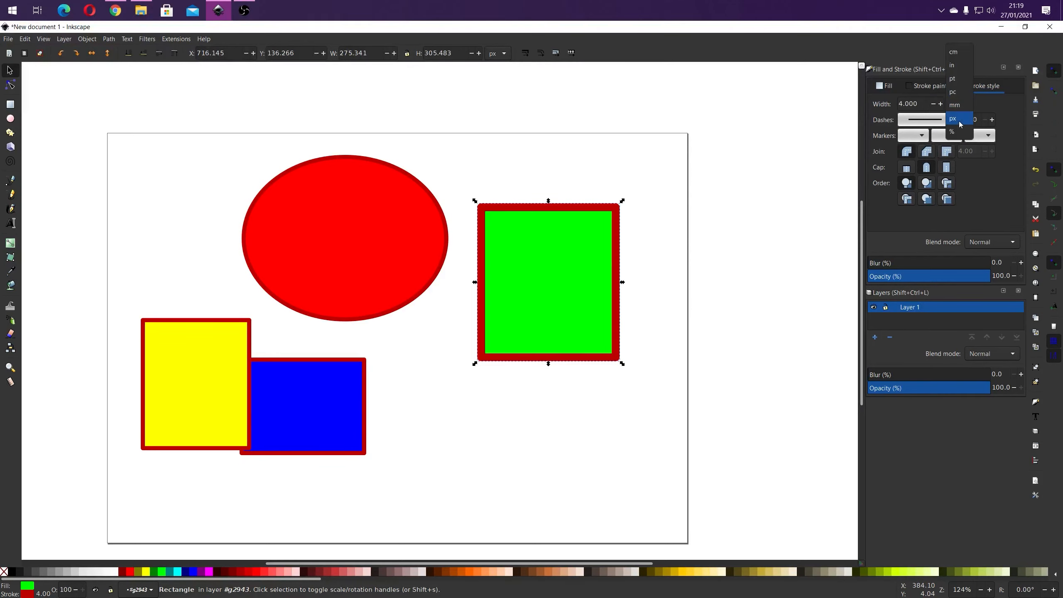
pyautogui.click(955, 119)
pyautogui.click(899, 105)
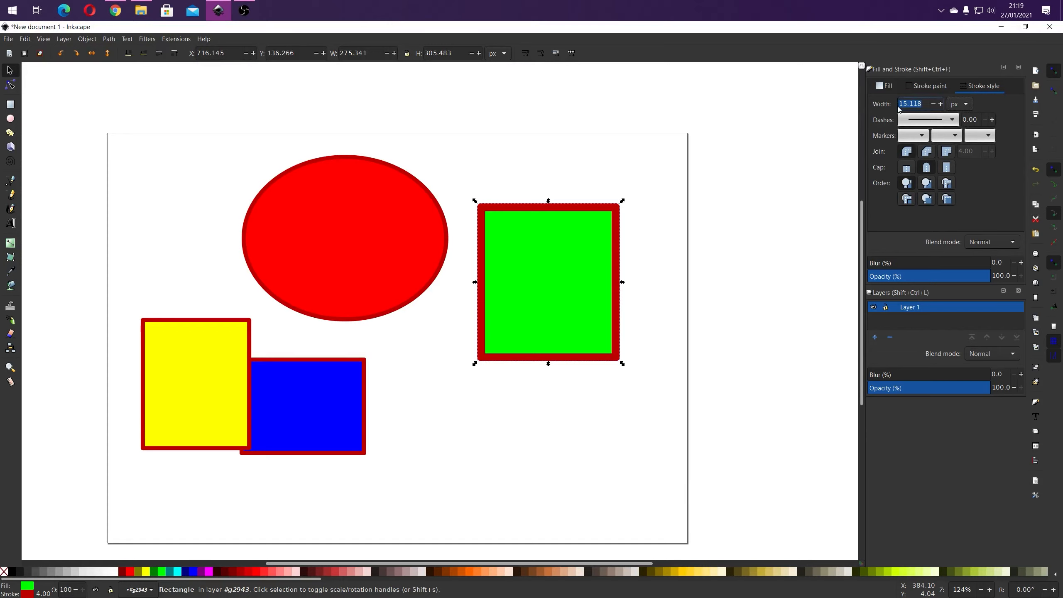
pyautogui.write('20')
pyautogui.press('Return')
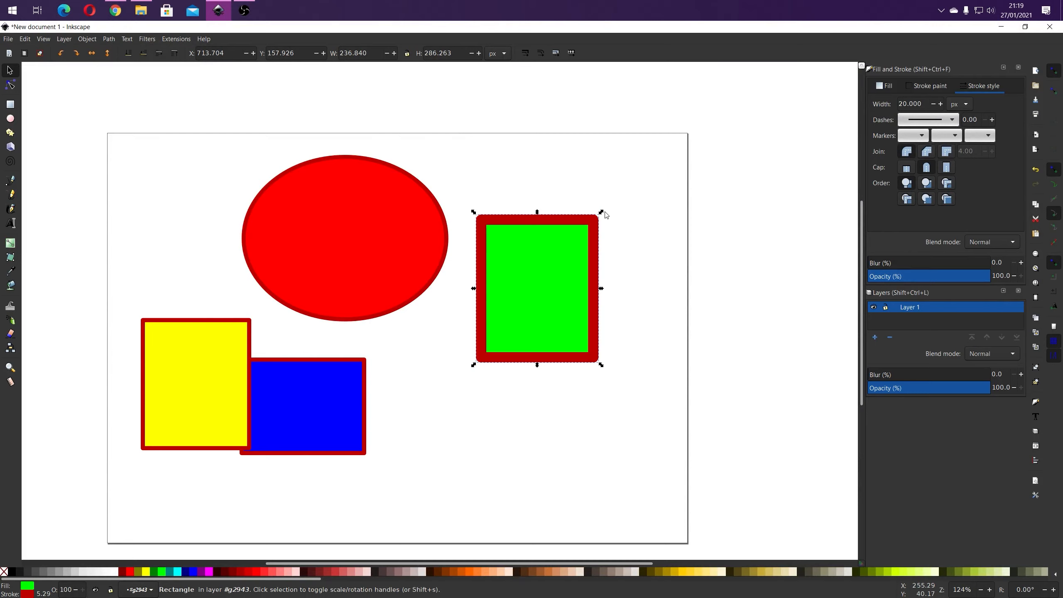
# Shrink the green rectangle to about 177 × 242 px and turn on scaling the stroke width along with objects.
pyautogui.moveTo(623, 199); pyautogui.dragTo(570, 235)
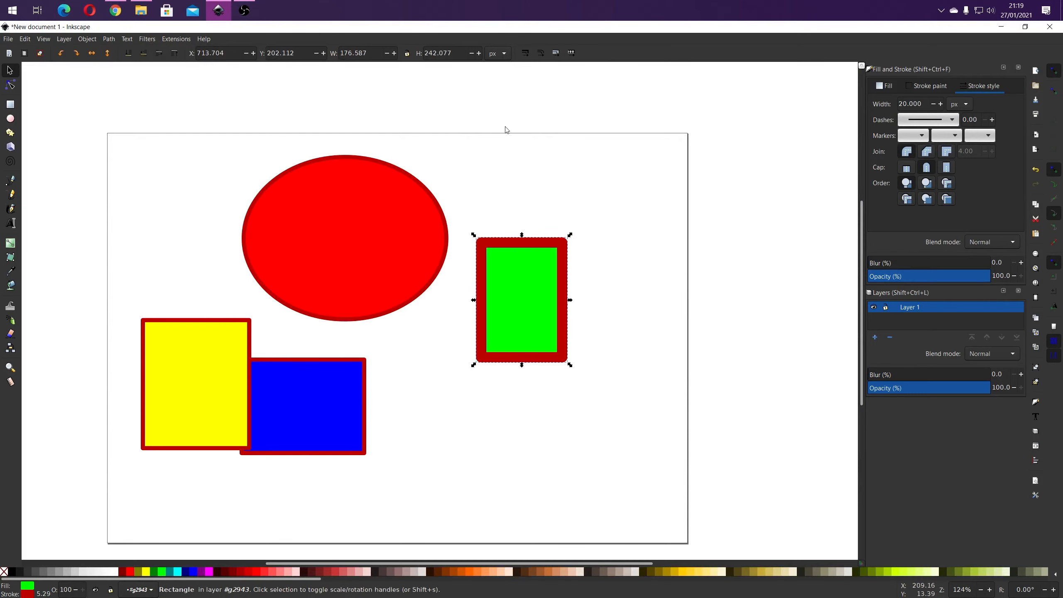
pyautogui.click(525, 53)
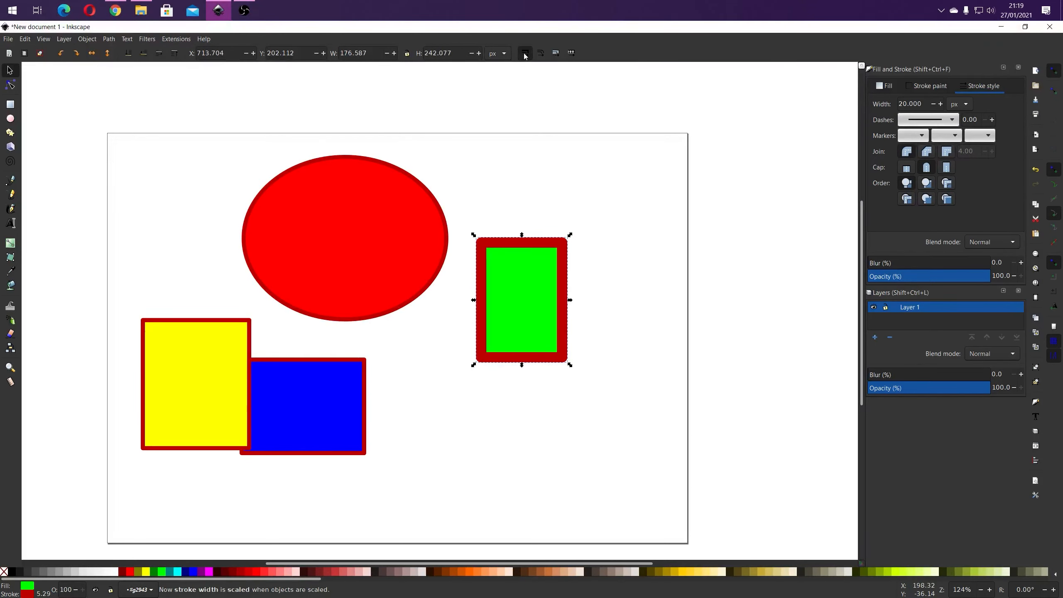